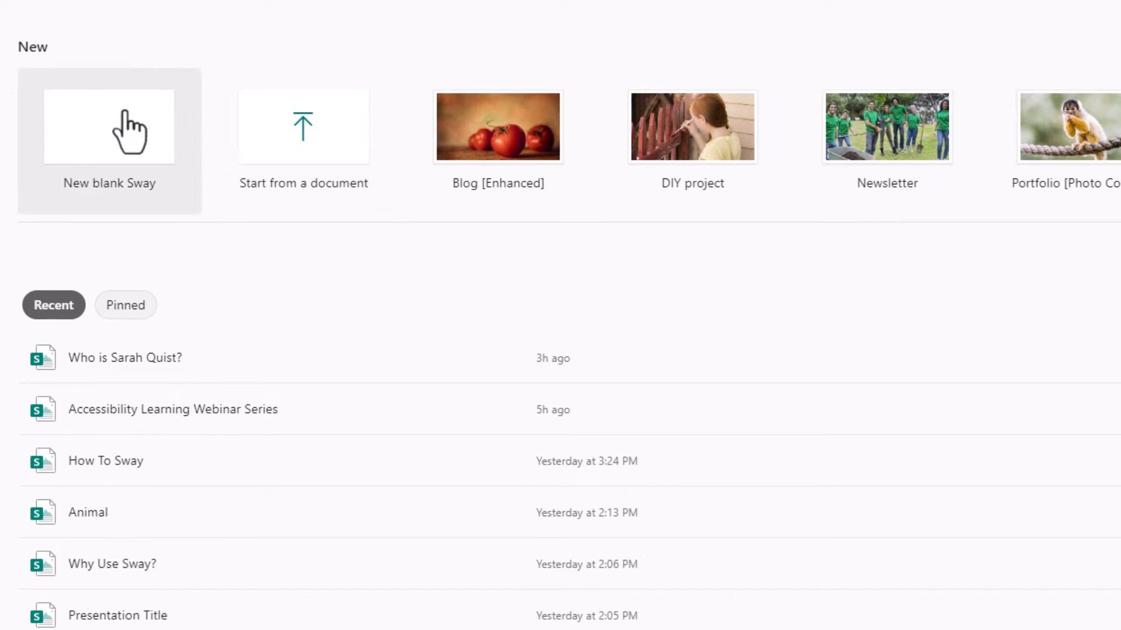
Create a new blank Sway, title it "Who is" followed by the person's full name and a question mark, and expand the heading's details
left_click(130, 131)
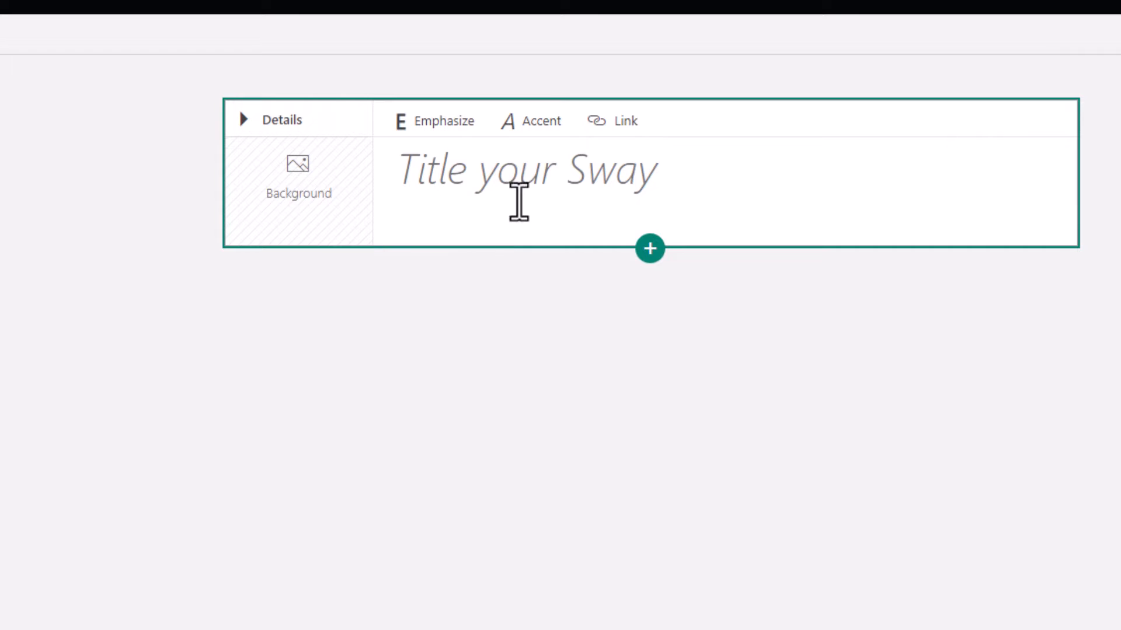
left_click(528, 189)
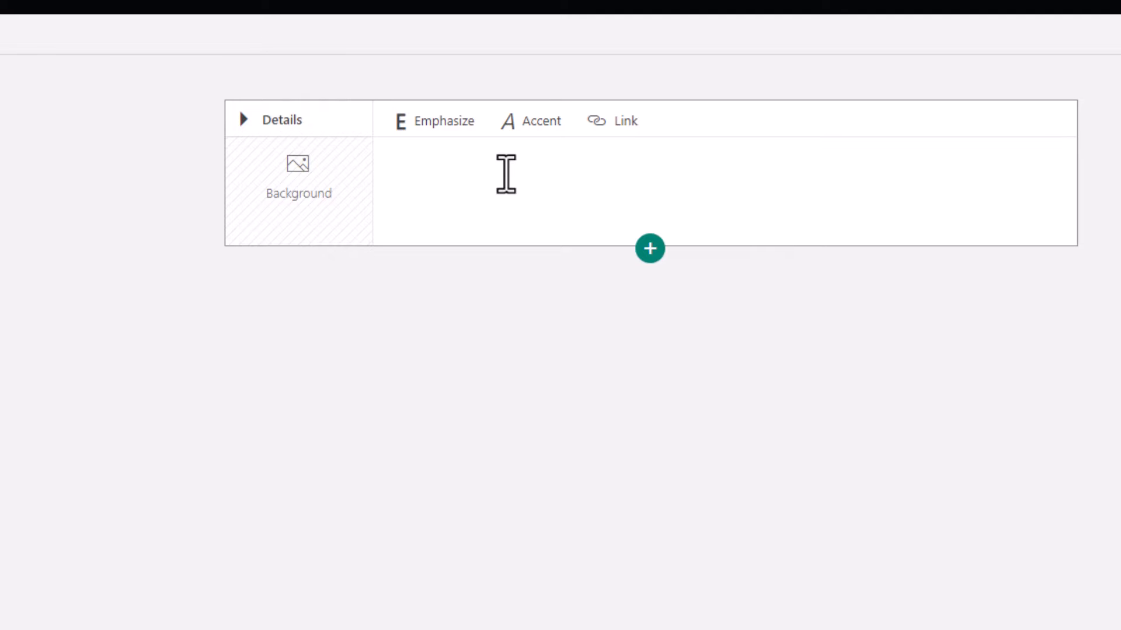
type("Who is Sa")
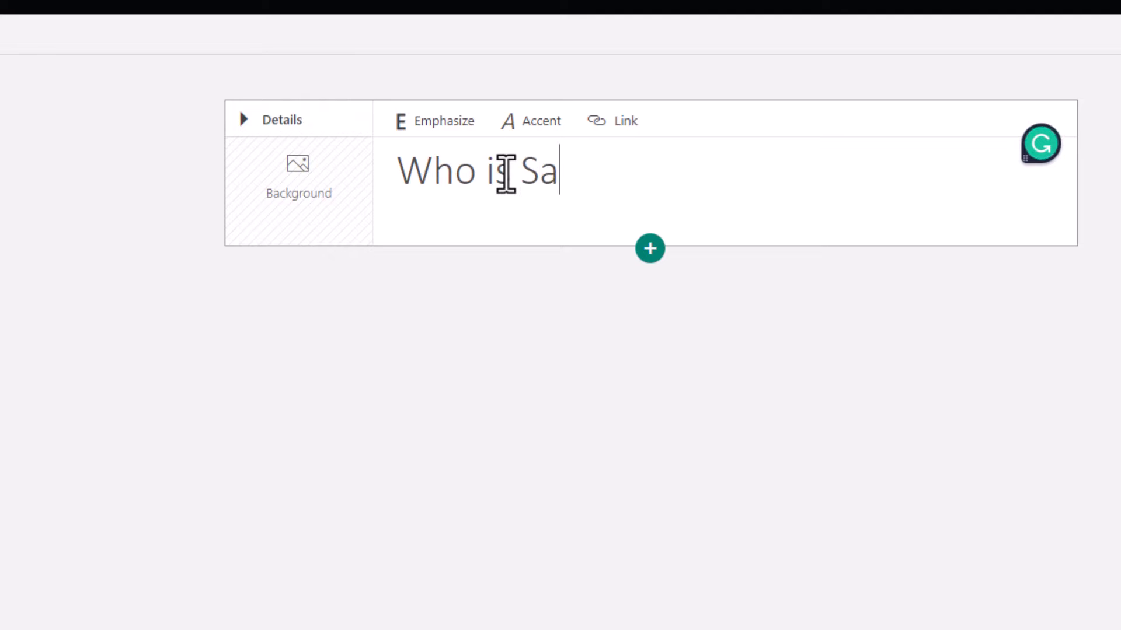
type("rah Quist")
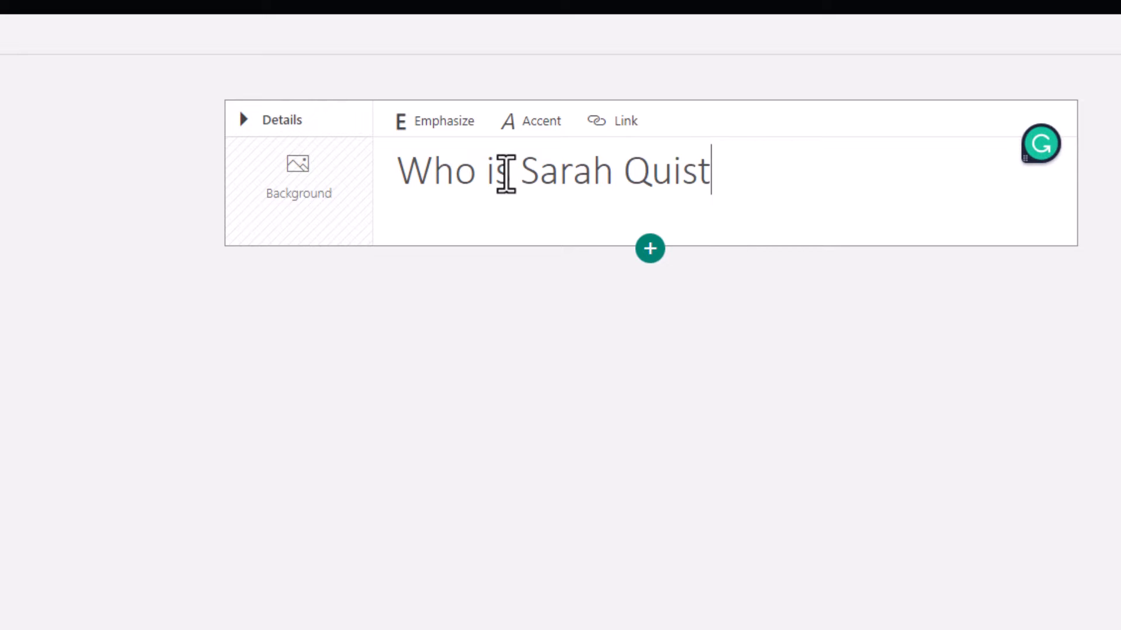
type("?")
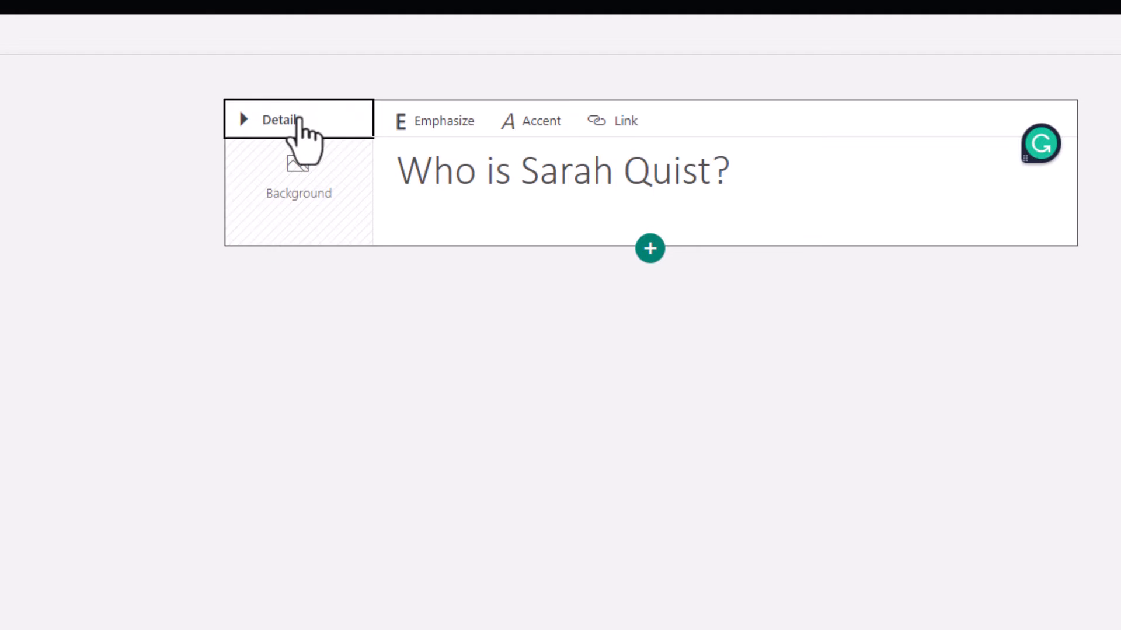
left_click(299, 120)
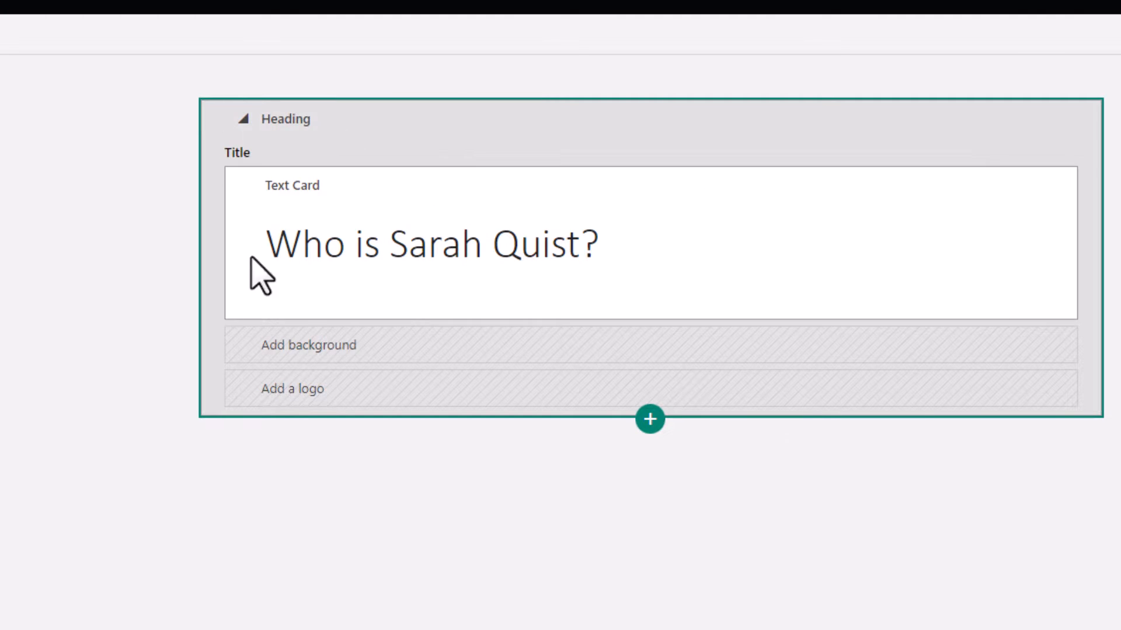
Try Emphasize and Accent formatting on the whole title, and remove both
left_click(460, 253)
left_click_drag(638, 250, 250, 230)
left_click(274, 195)
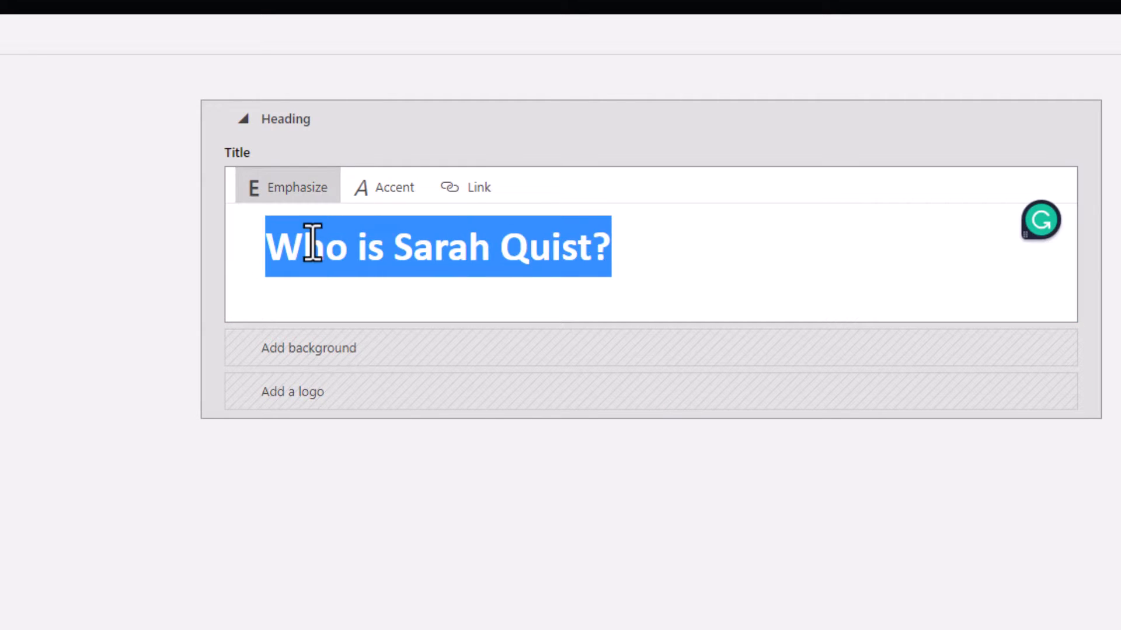
left_click(393, 195)
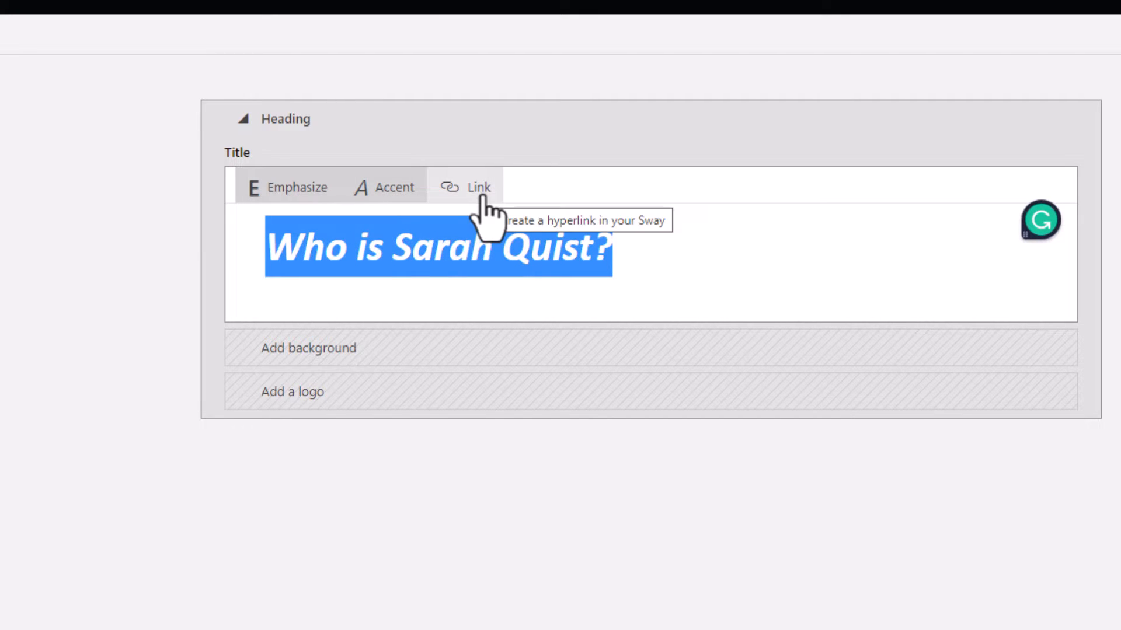
left_click(354, 185)
left_click(304, 187)
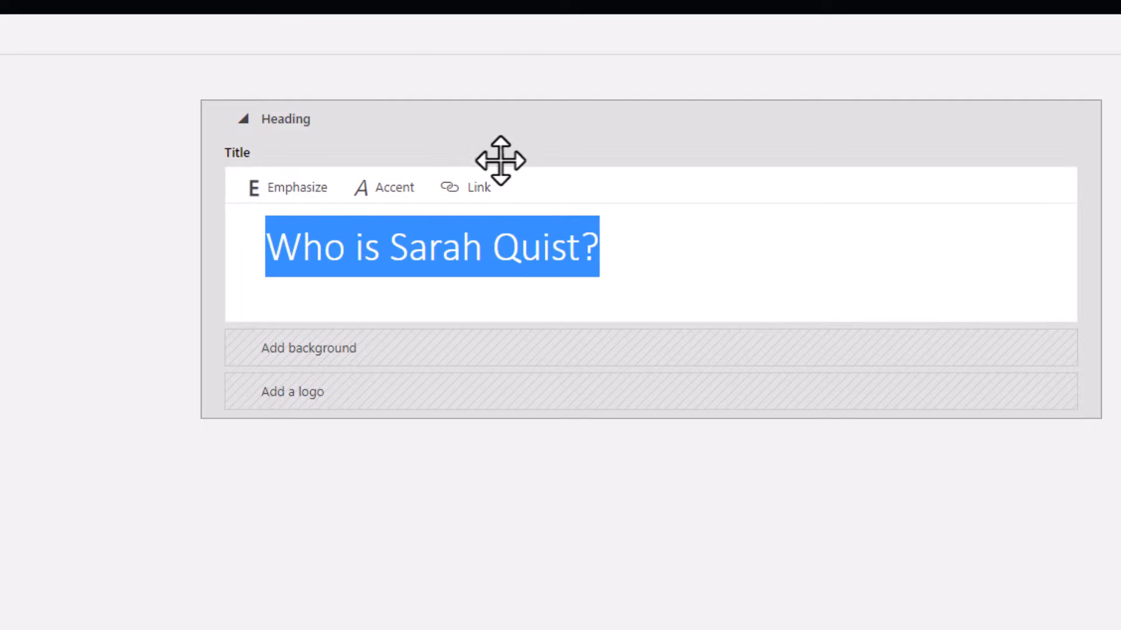
Emphasize the whole title text and add a background card to the heading
left_click(640, 275)
left_click_drag(267, 250, 607, 263)
left_click(316, 188)
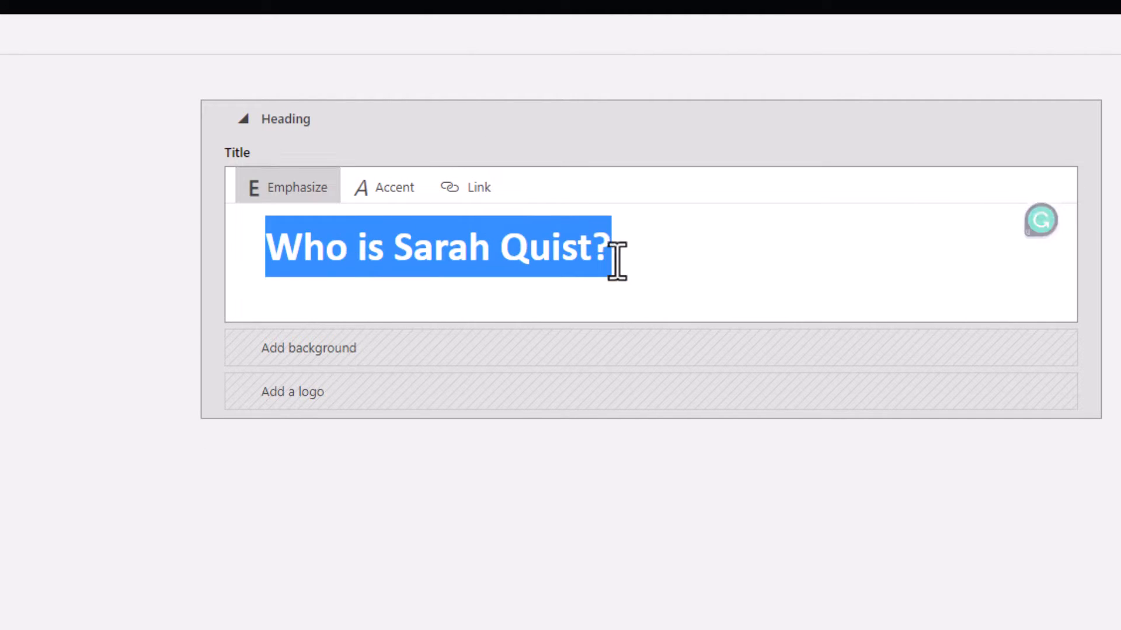
left_click(439, 352)
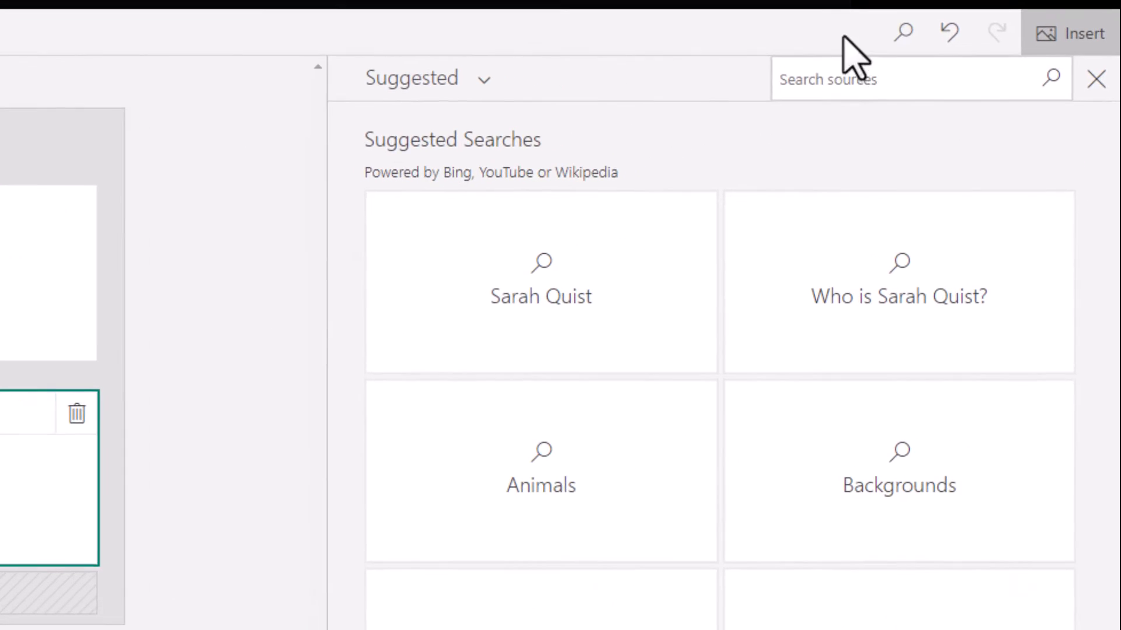
Search the media sources for "people" and browse all types of results
left_click(842, 81)
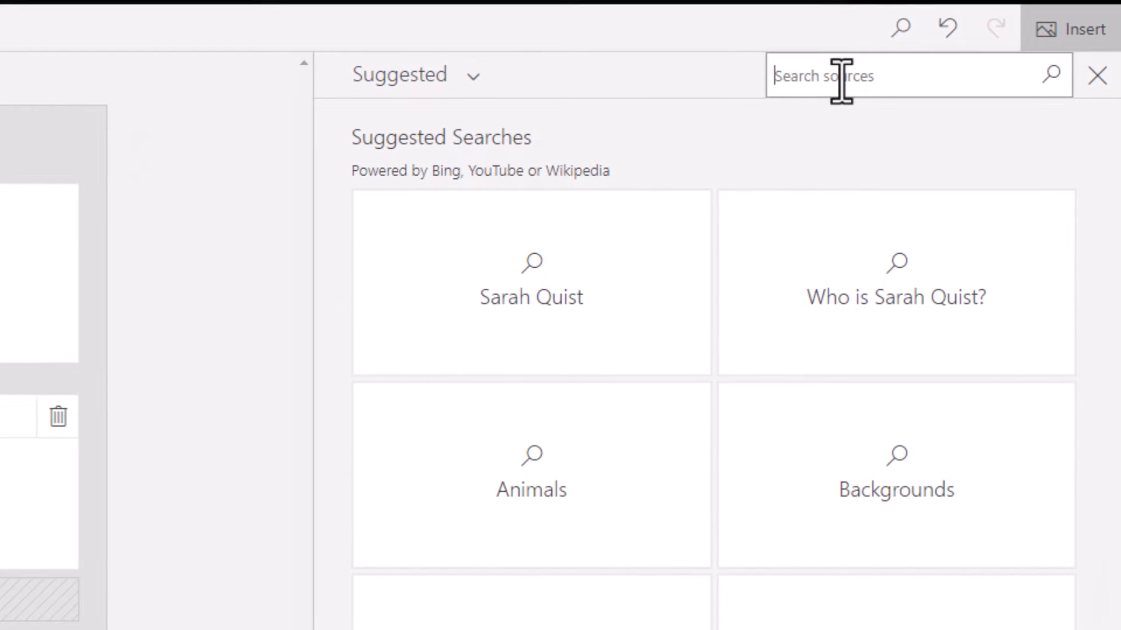
type("people")
key("Return")
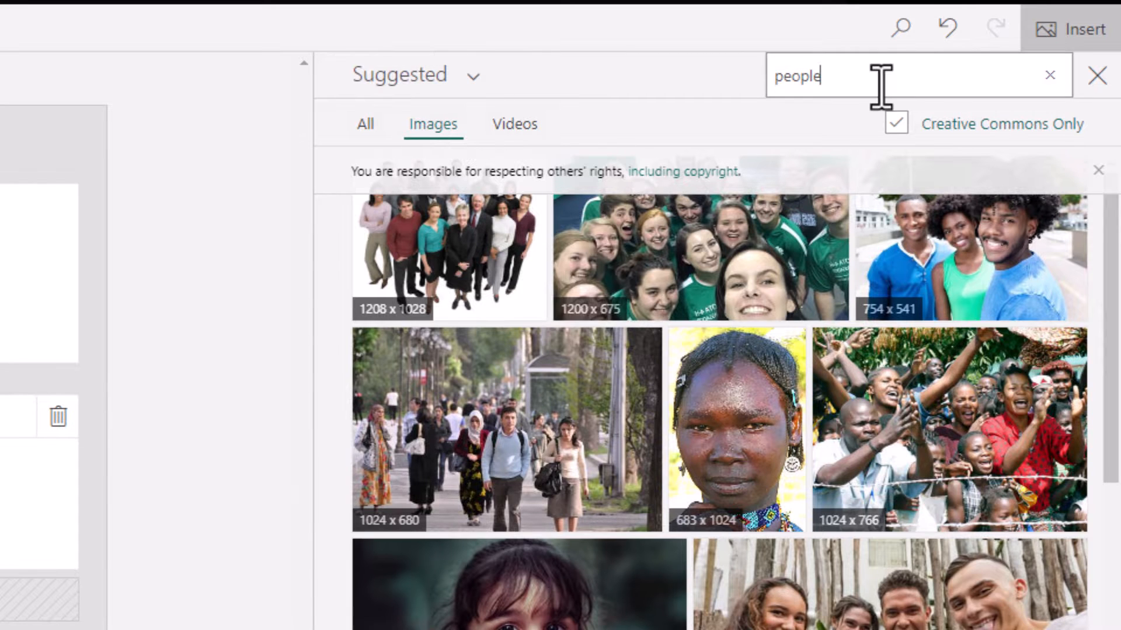
left_click(1050, 75)
left_click(367, 125)
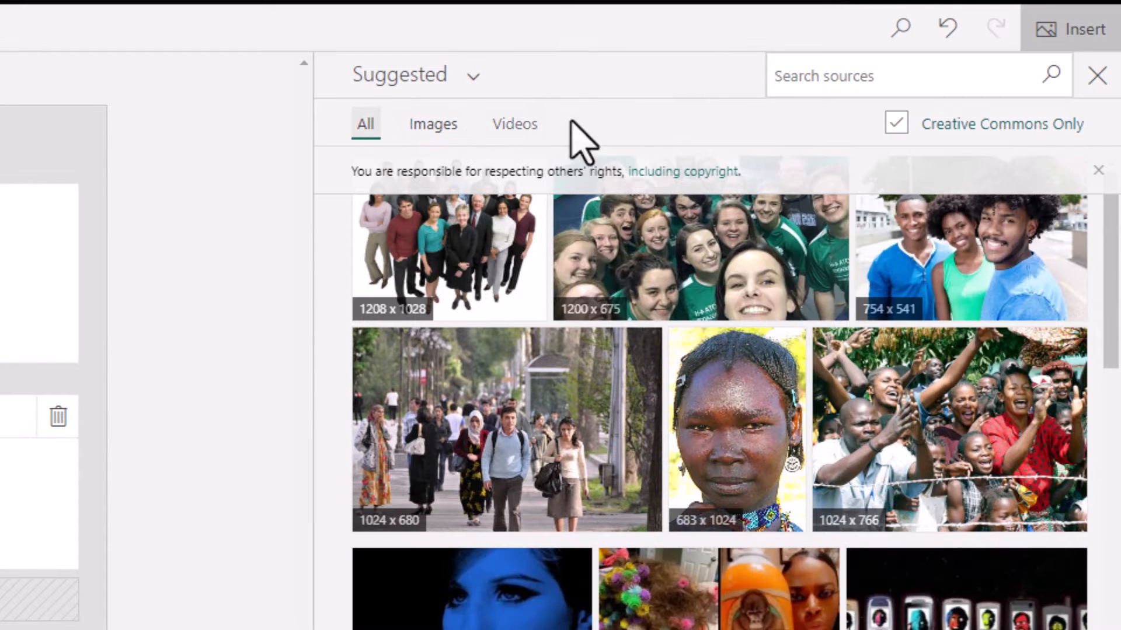
scroll(618, 327, "down", 13)
scroll(615, 349, "up", 9)
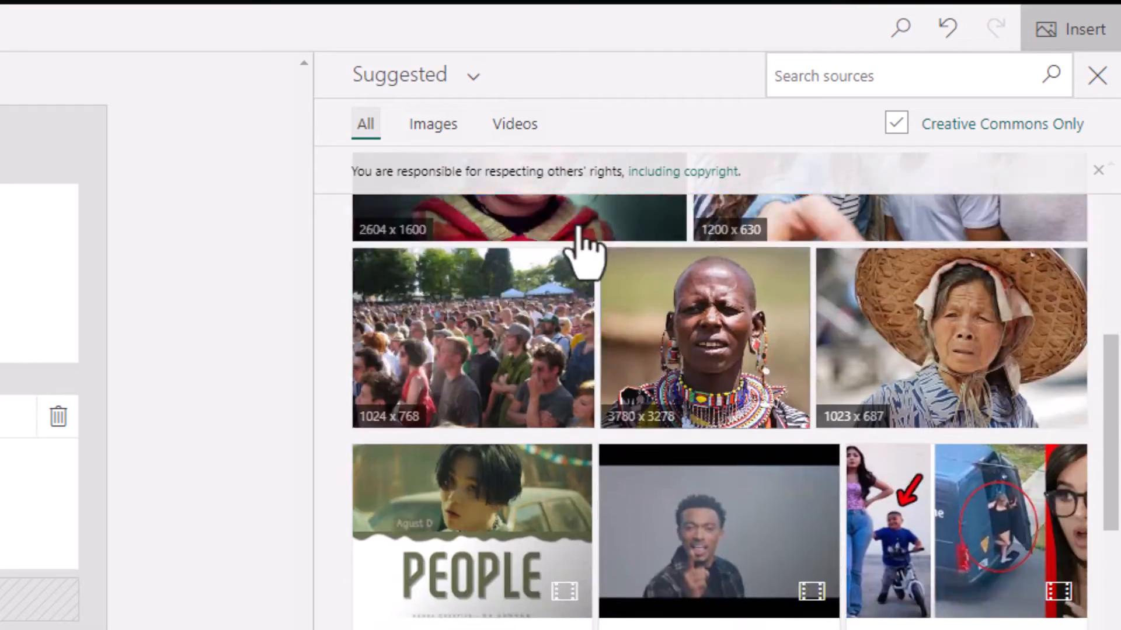
left_click(442, 86)
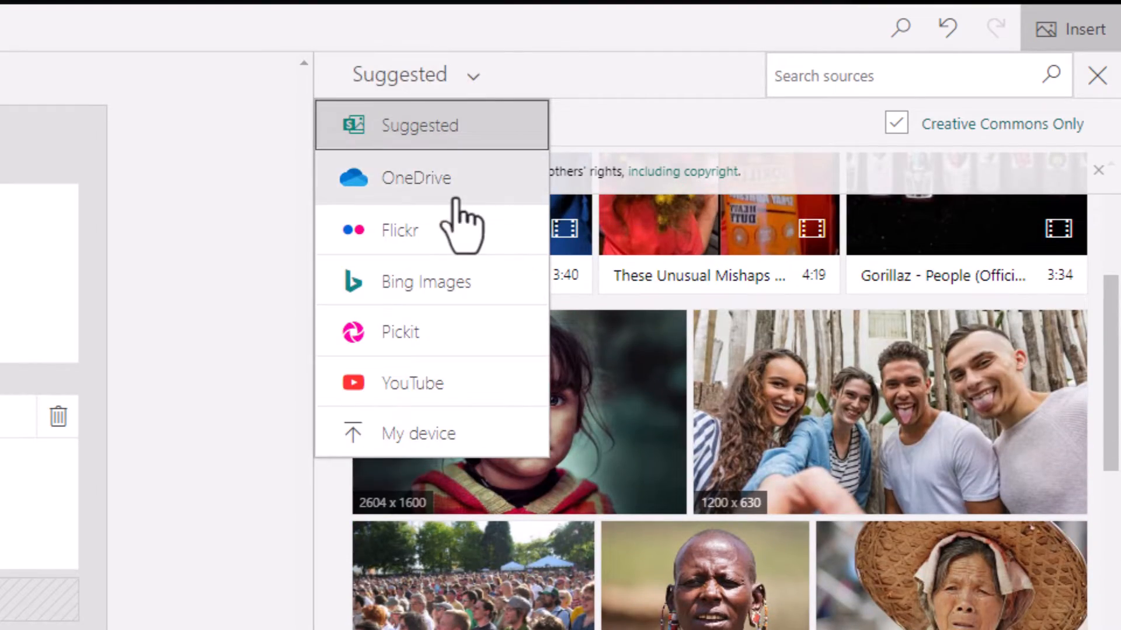
left_click(386, 434)
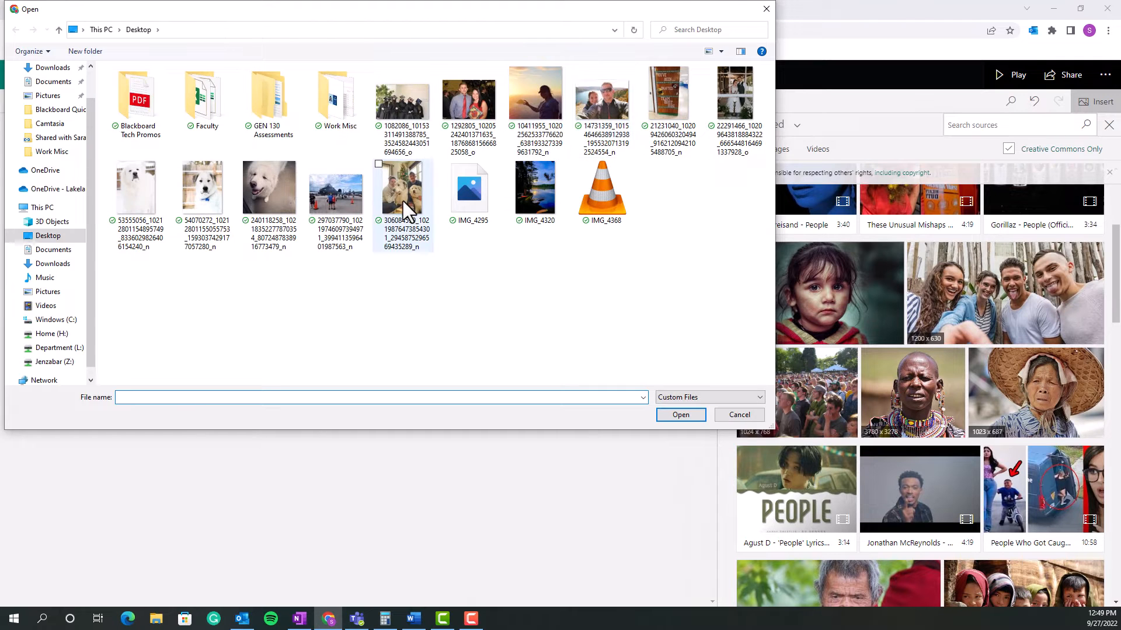
left_click(740, 416)
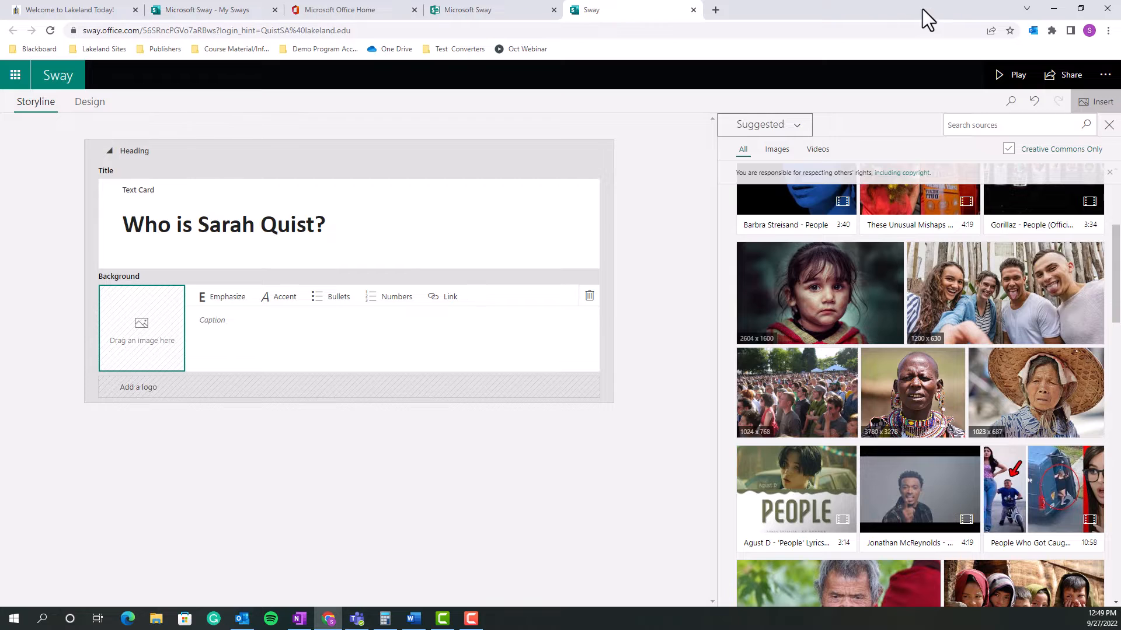
Place the sunset photo of the person in a cap from the desktop into the heading's background card
left_click(1079, 10)
left_click_drag(814, 23, 766, 15)
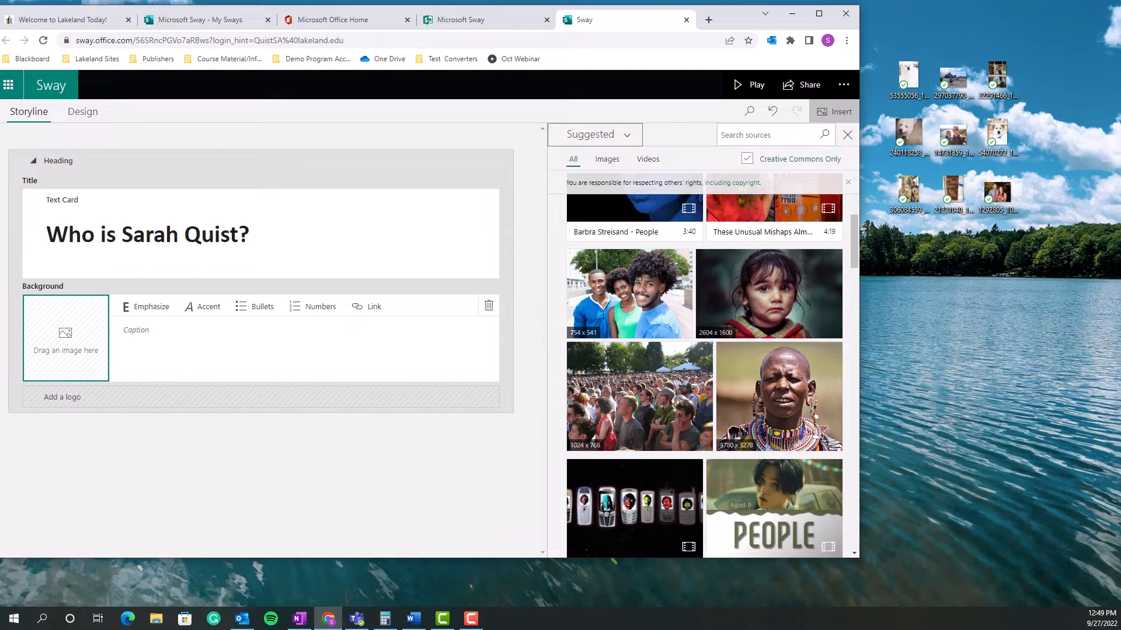
left_click_drag(719, 23, 784, 33)
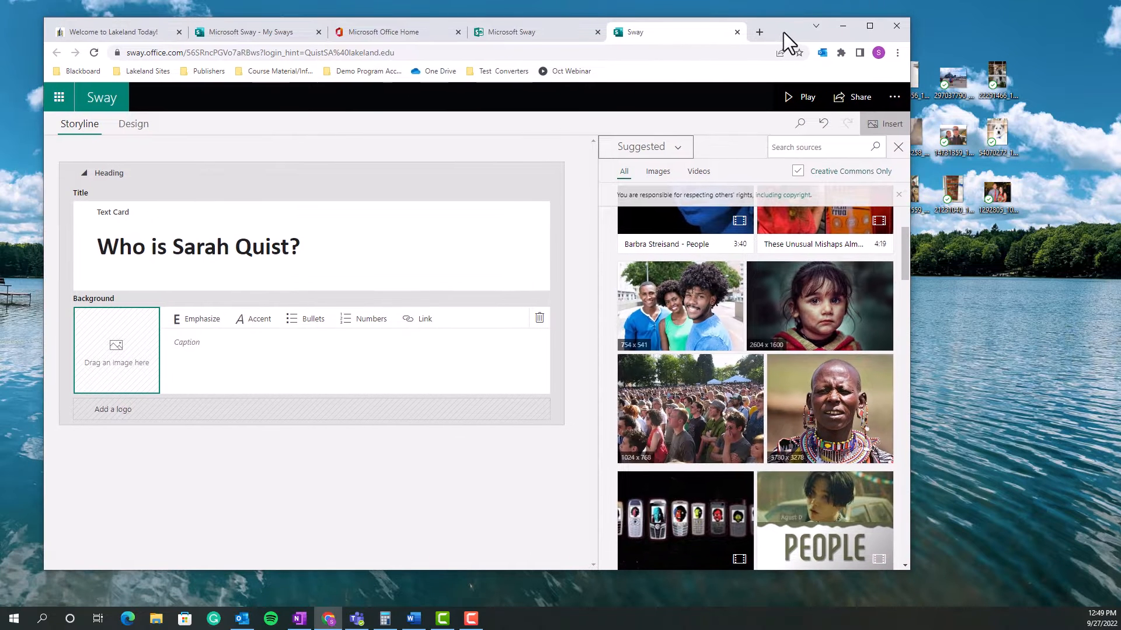
left_click_drag(1120, 240, 110, 356)
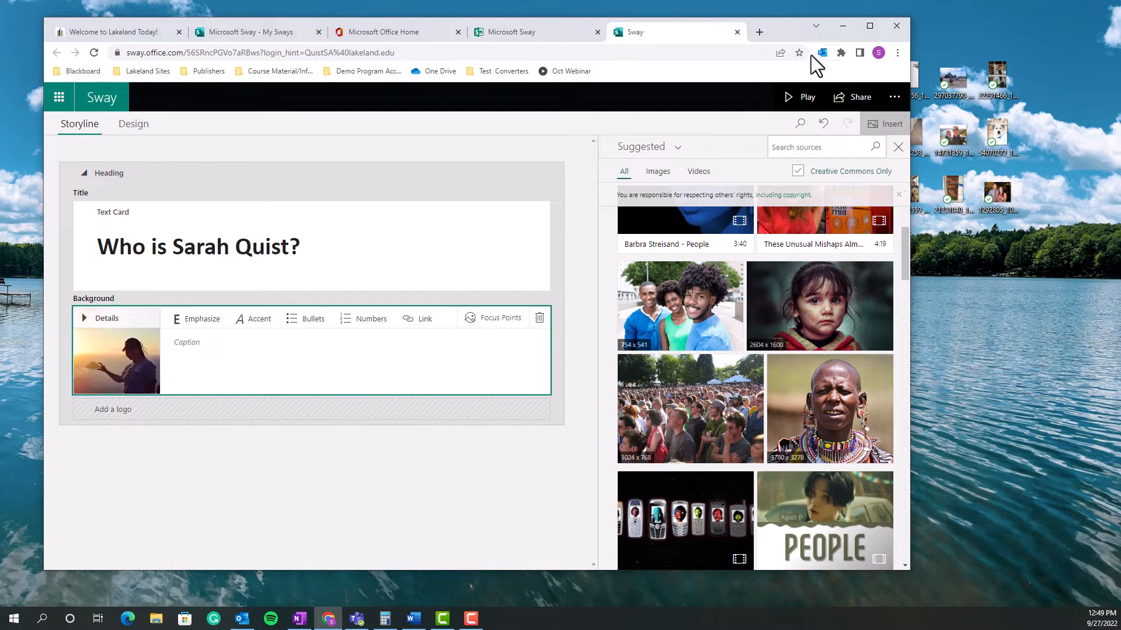
left_click(873, 27)
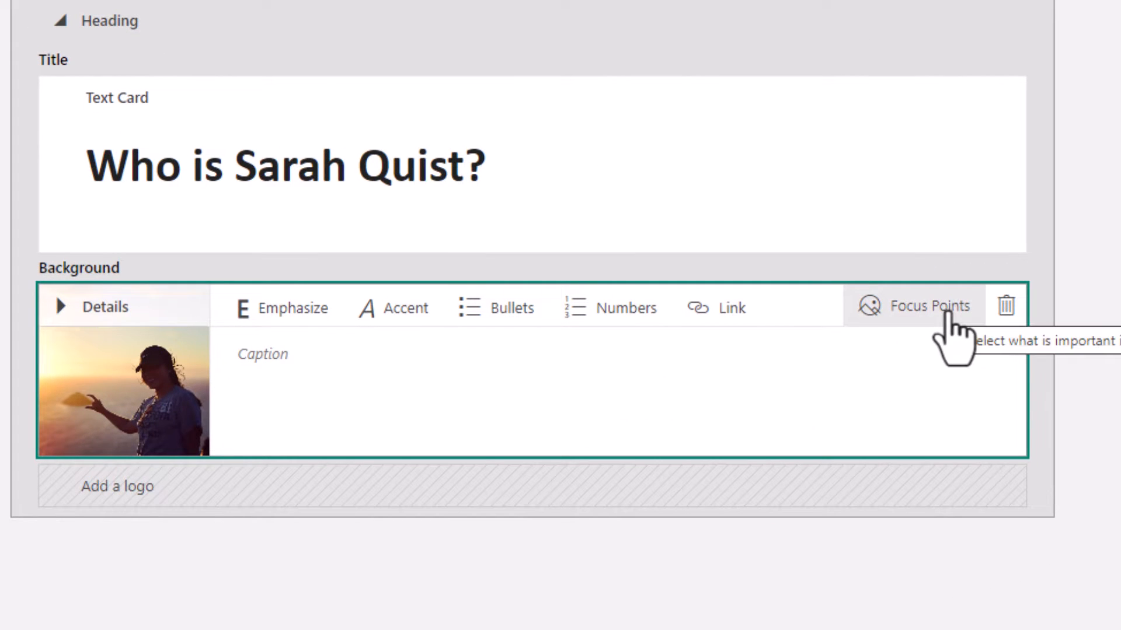
Set three focus points on the background photo, at the cap, the island and below the forearm, and preview the design
left_click(928, 315)
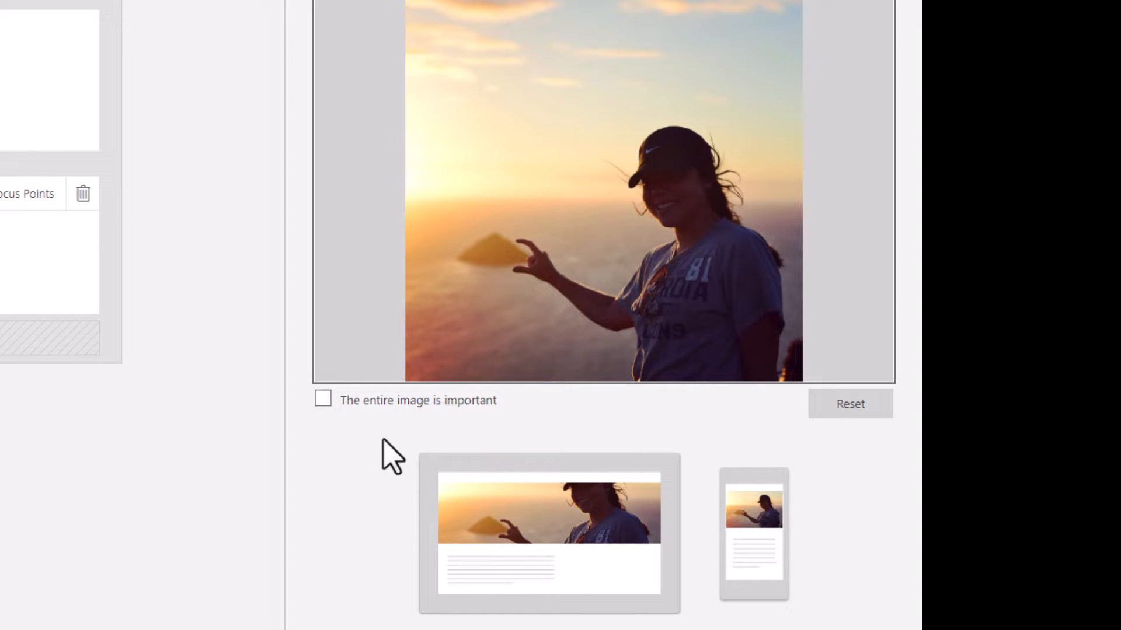
left_click(649, 164)
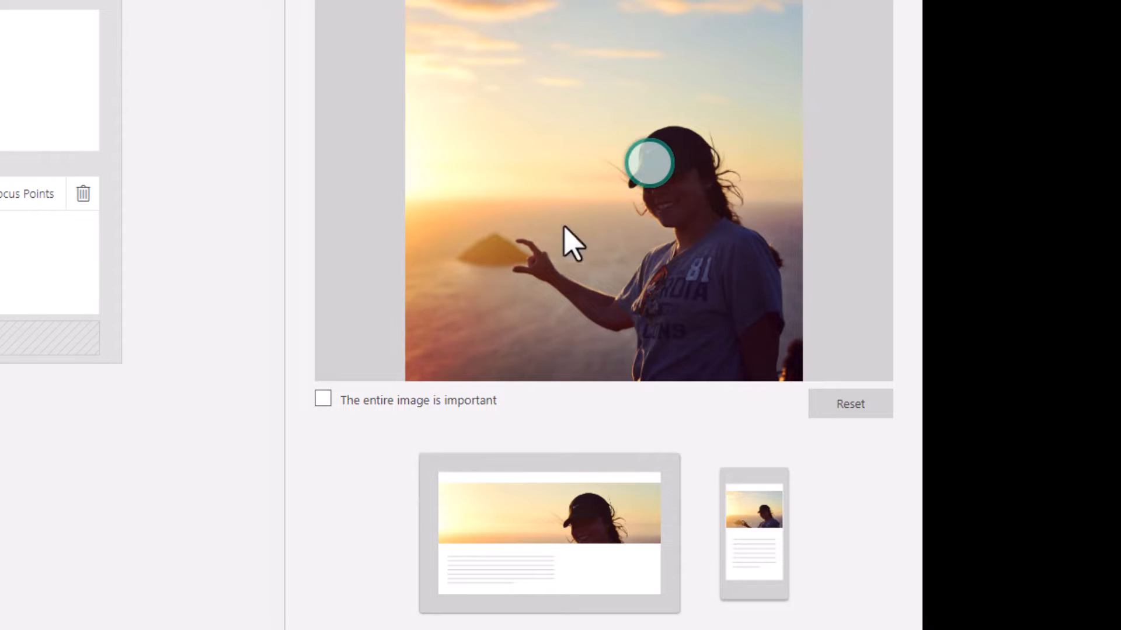
left_click(500, 228)
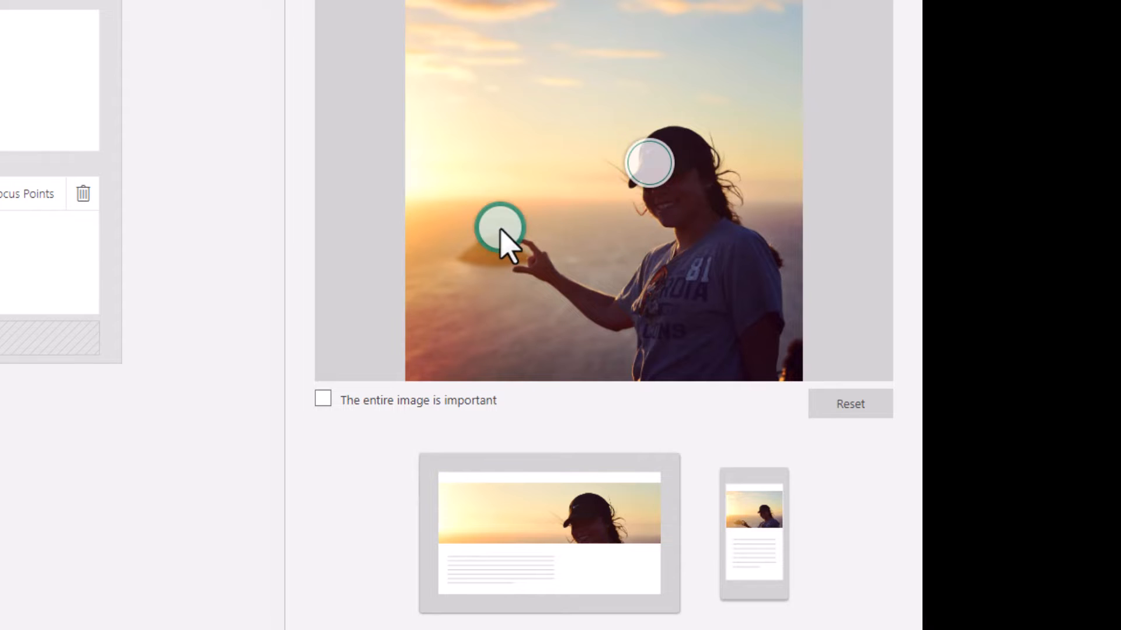
left_click(569, 314)
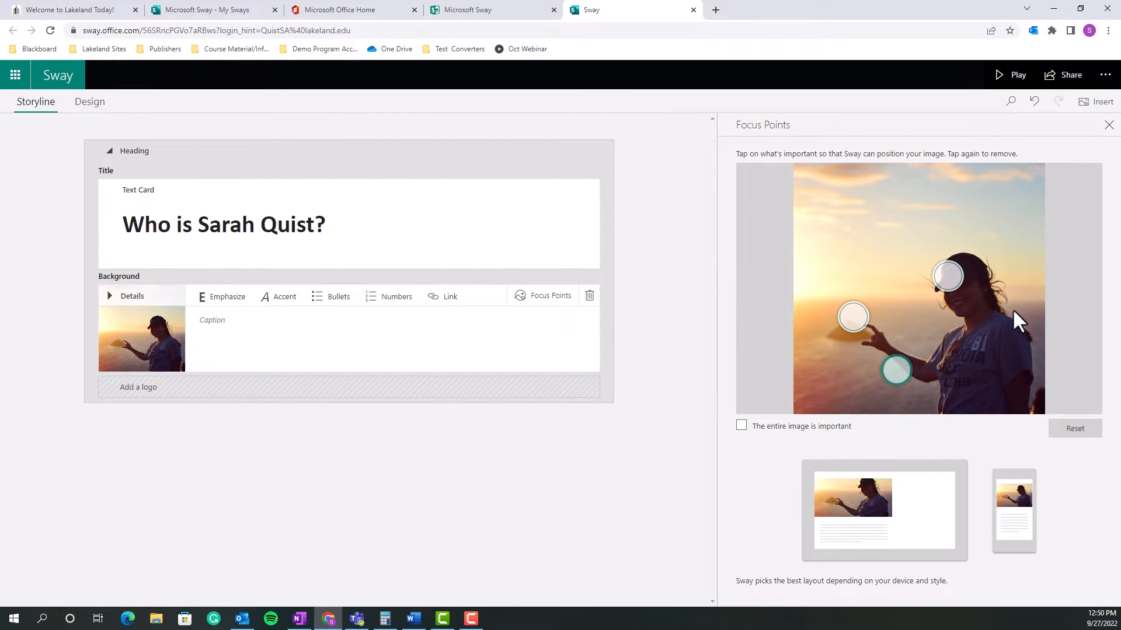
left_click(90, 106)
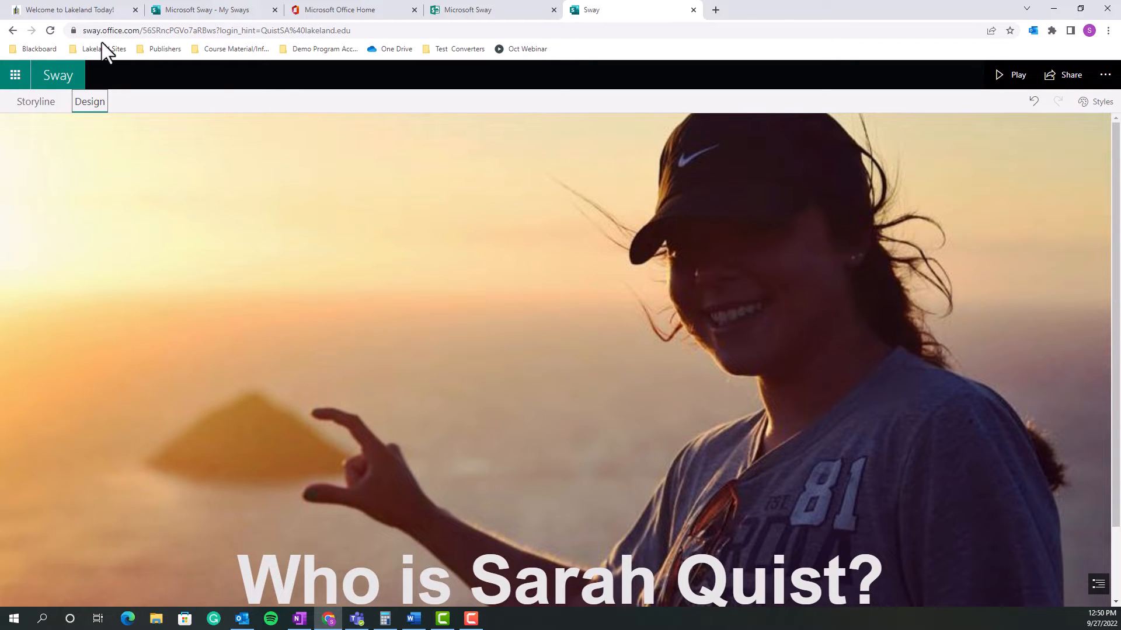
left_click(36, 103)
Mark the entire background image as important, preview the design, and return to the background card in the storyline
left_click(521, 351)
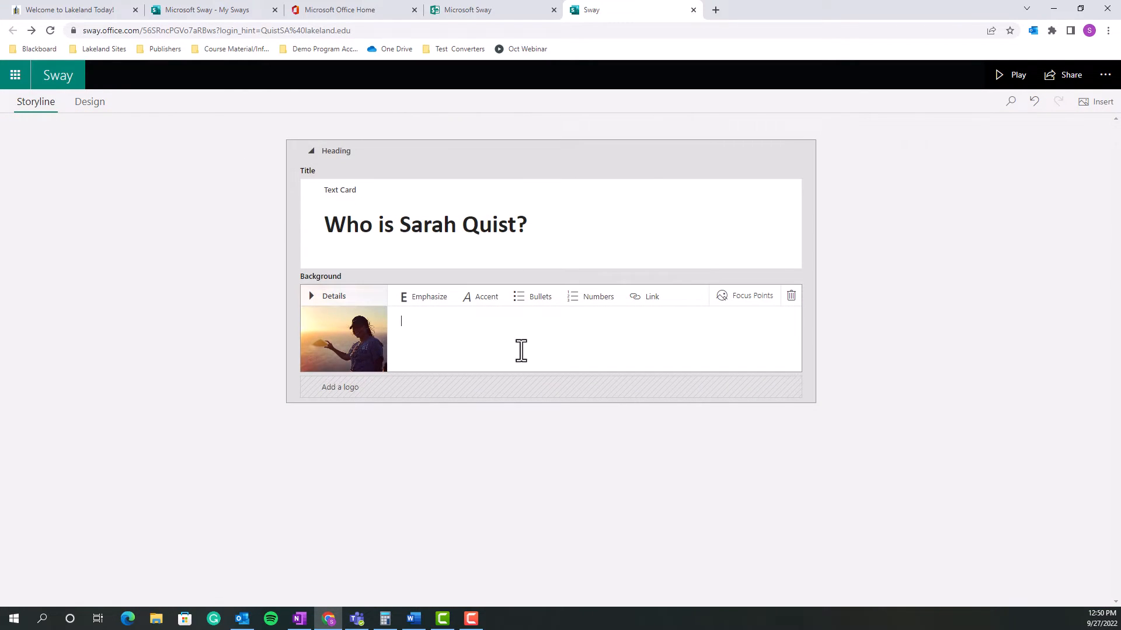
left_click(744, 297)
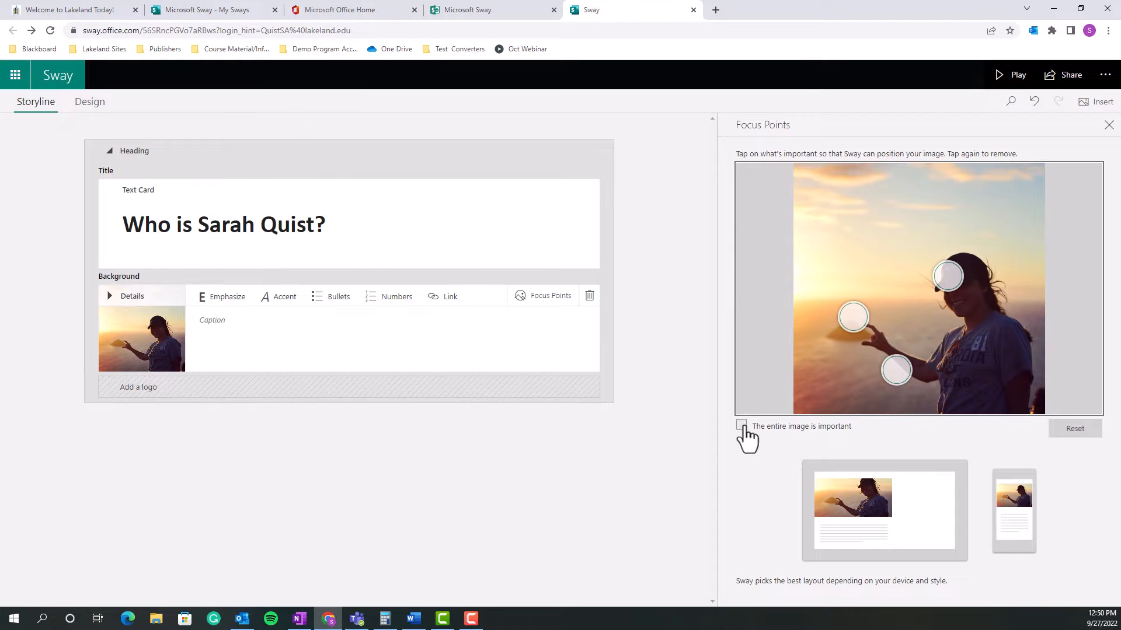
left_click(742, 426)
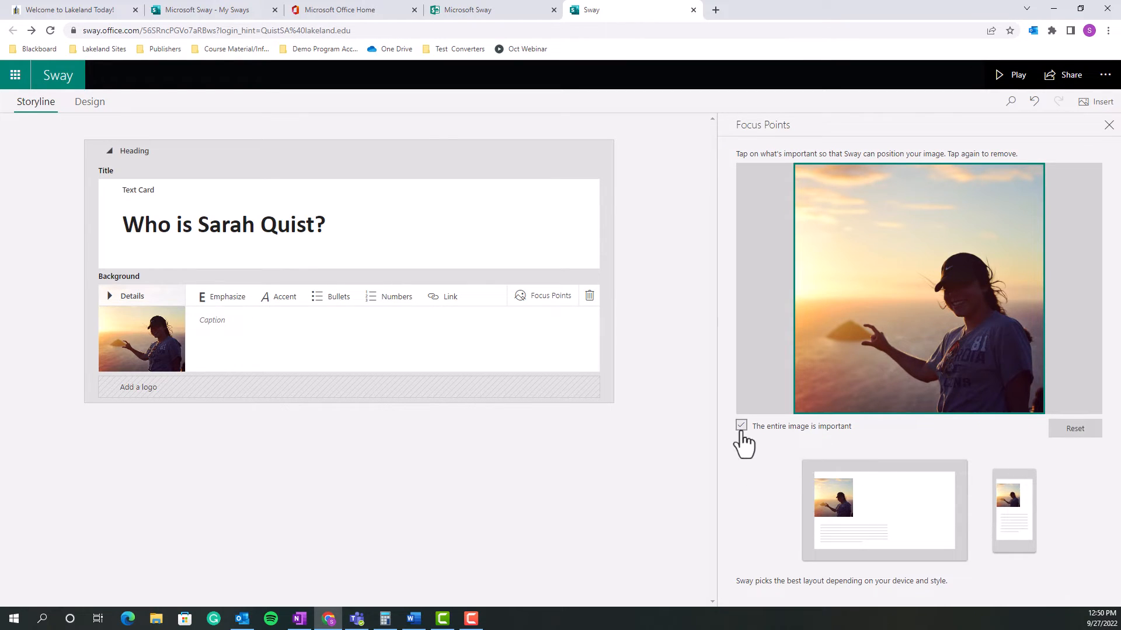
left_click(90, 104)
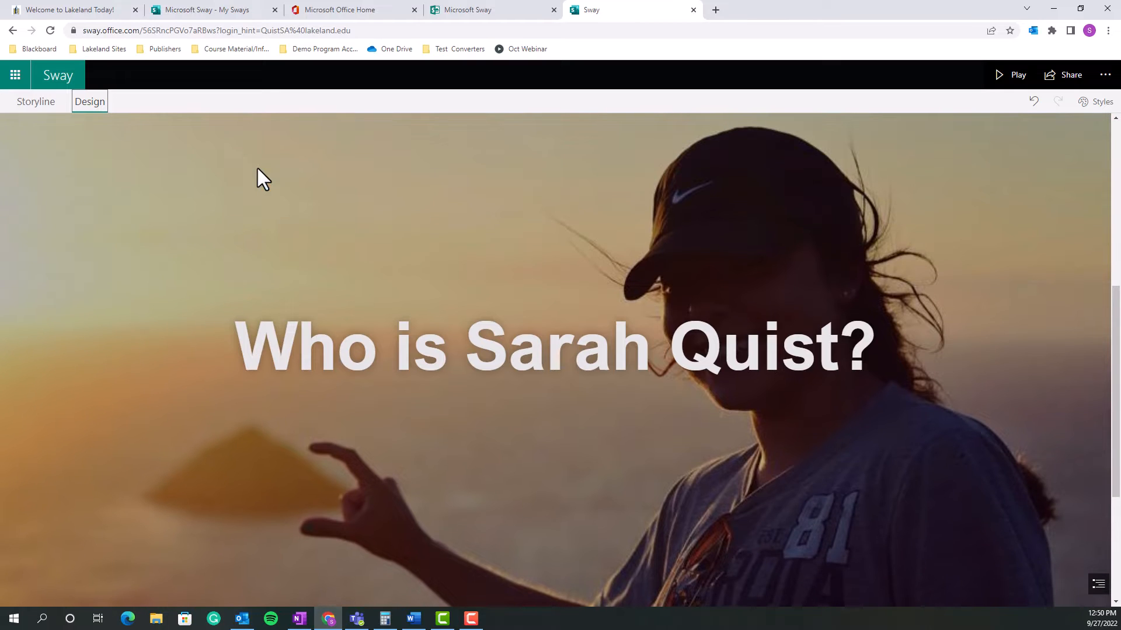
left_click(33, 106)
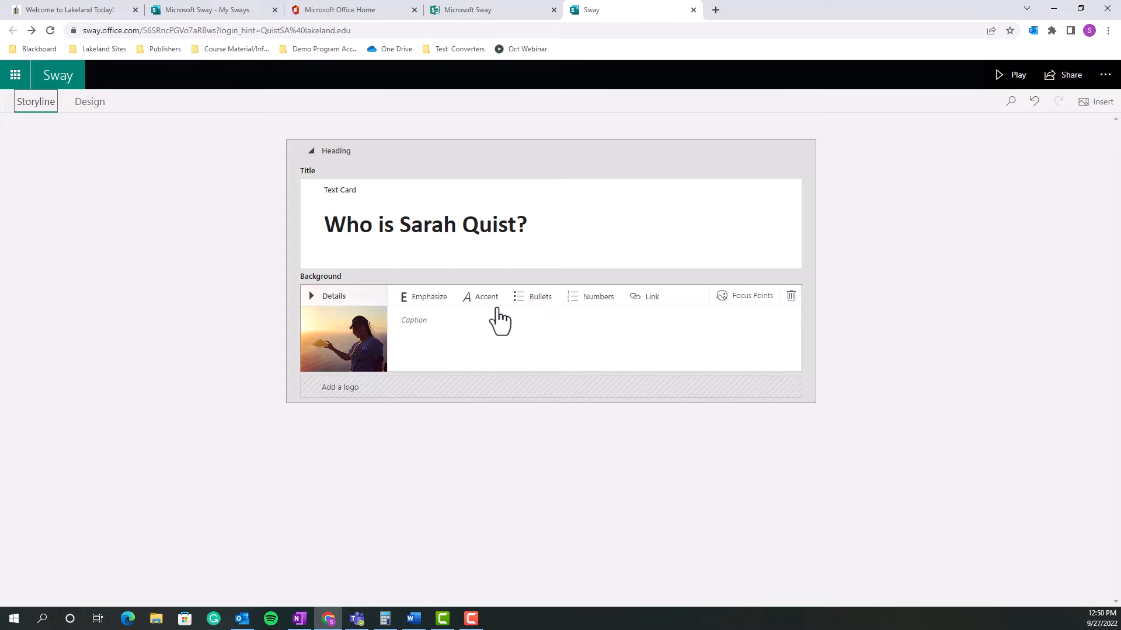
left_click(555, 349)
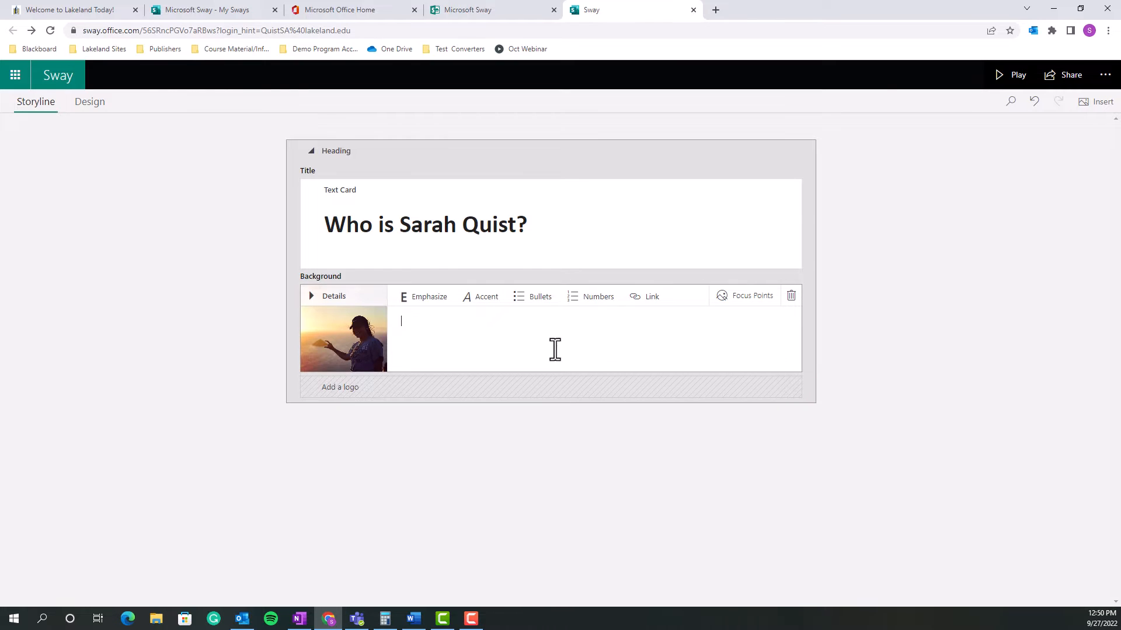
Browse the text, media and group card types for new content below the heading, and add a text card there
left_click(549, 403)
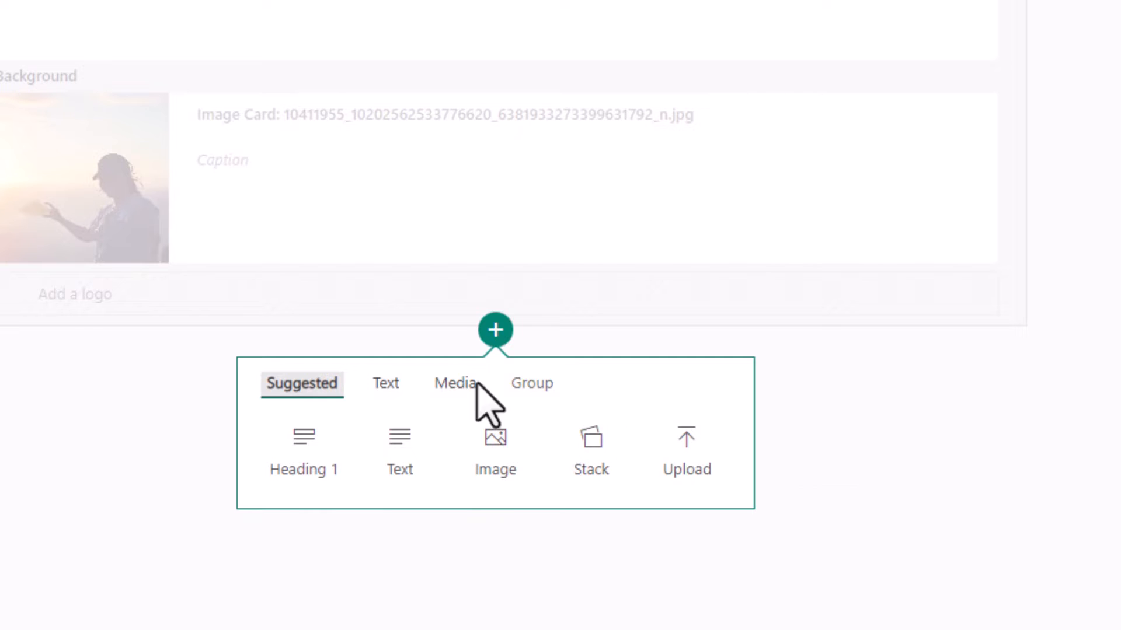
left_click(386, 383)
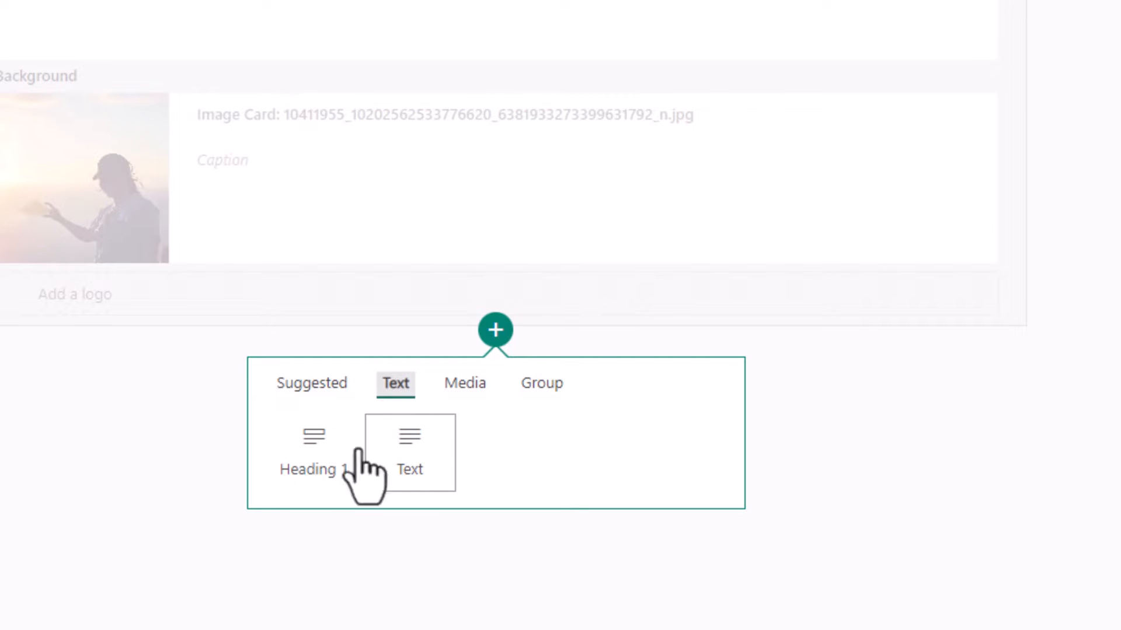
left_click(464, 385)
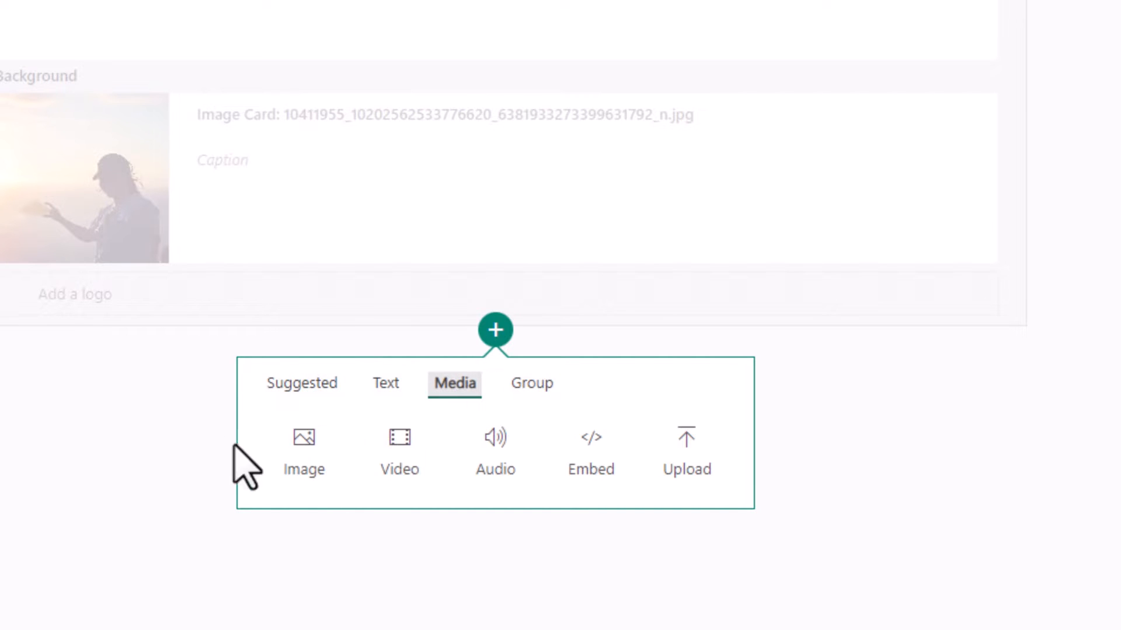
left_click(532, 386)
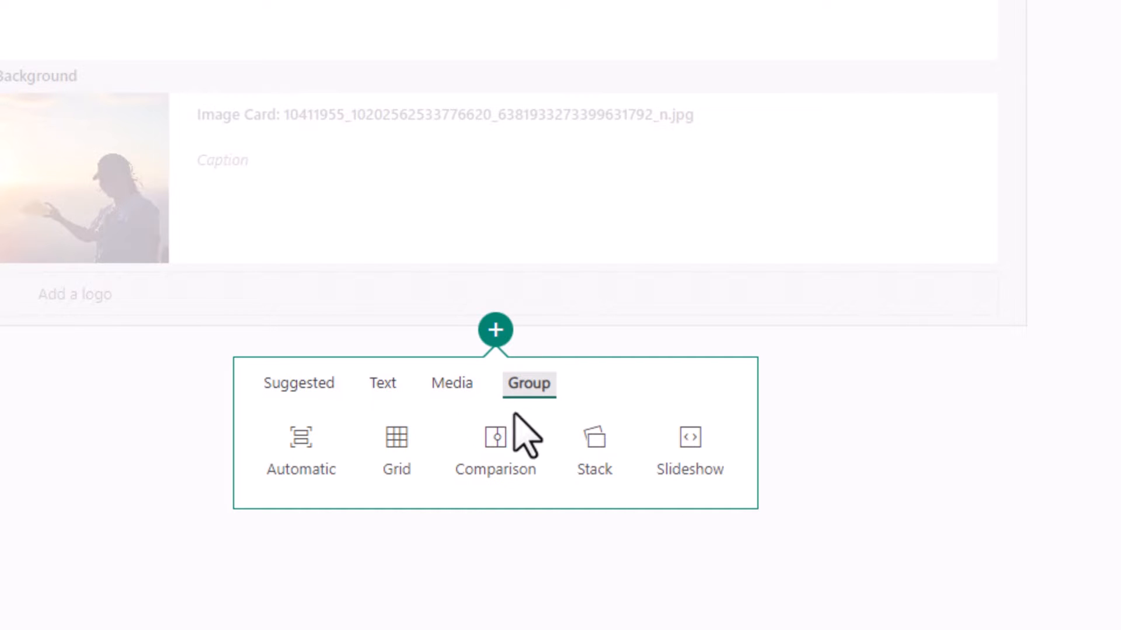
left_click(384, 385)
left_click(419, 445)
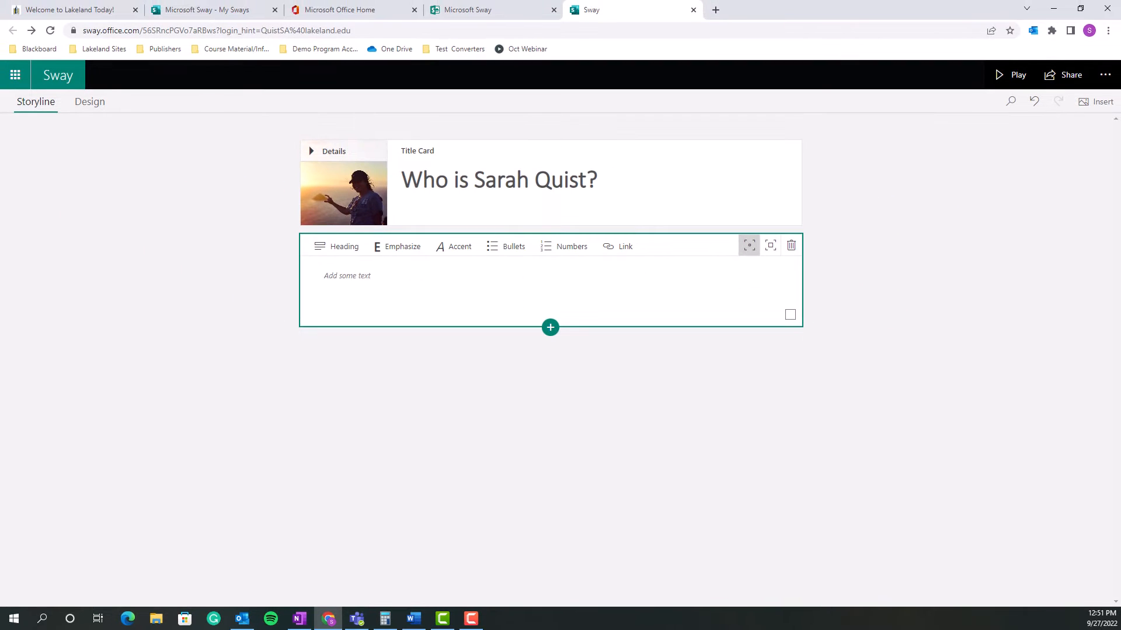
Switch to the Word document for the biography paragraph on education and teaching, and paste it into the empty text card
key("alt+Tab")
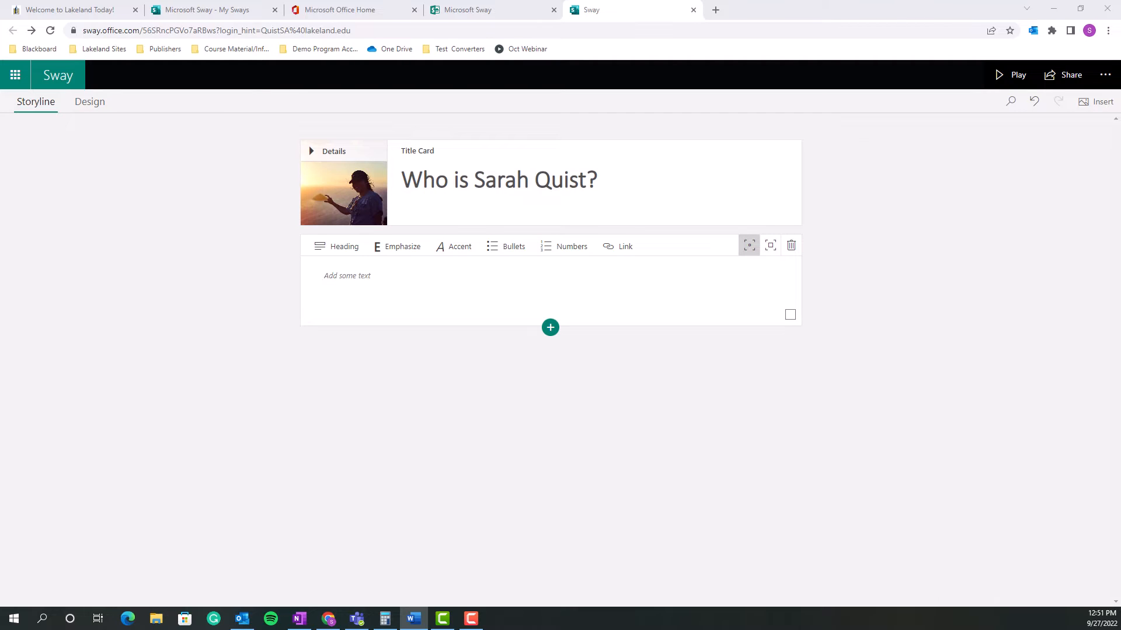
left_click(393, 293)
right_click(393, 292)
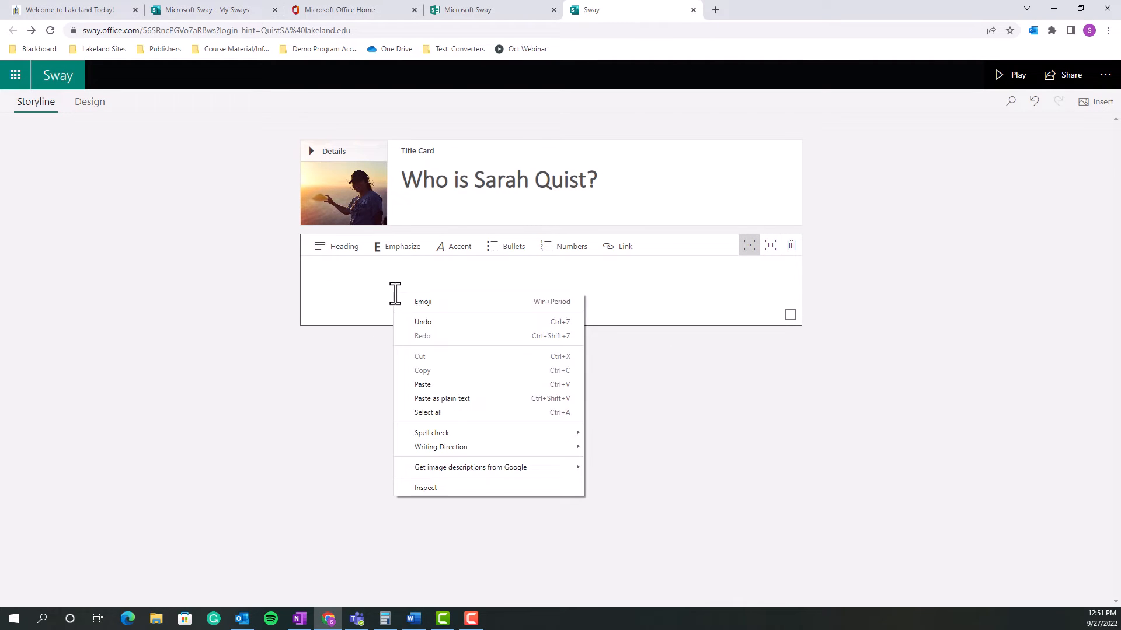
left_click(436, 387)
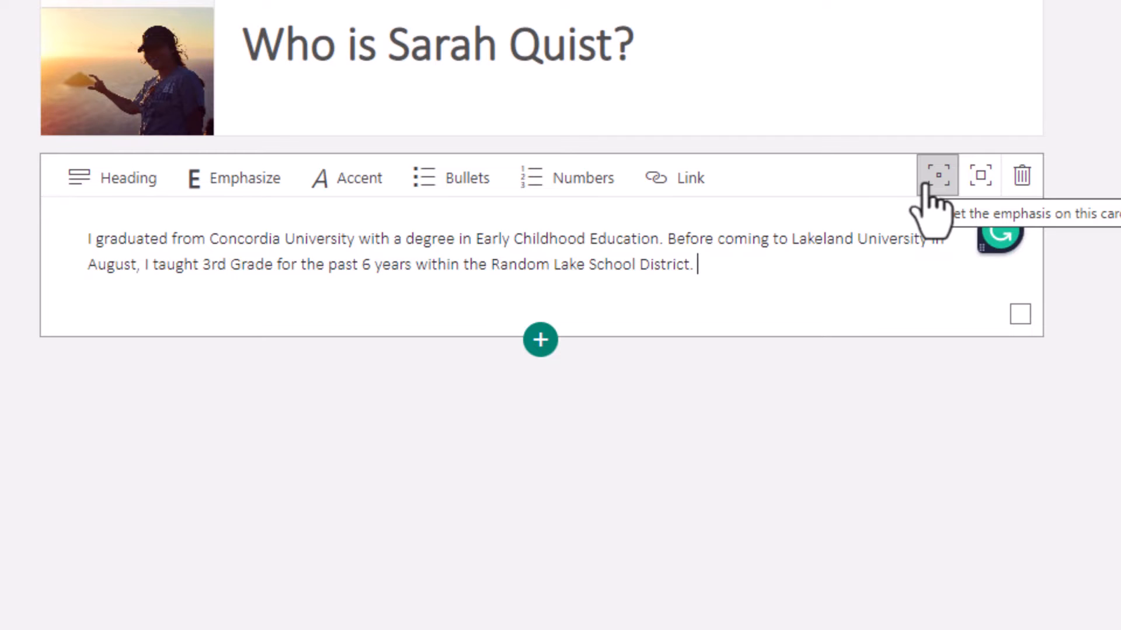
Raise the biography text card's emphasis by one level, preview the design, and return to the storyline
left_click(966, 186)
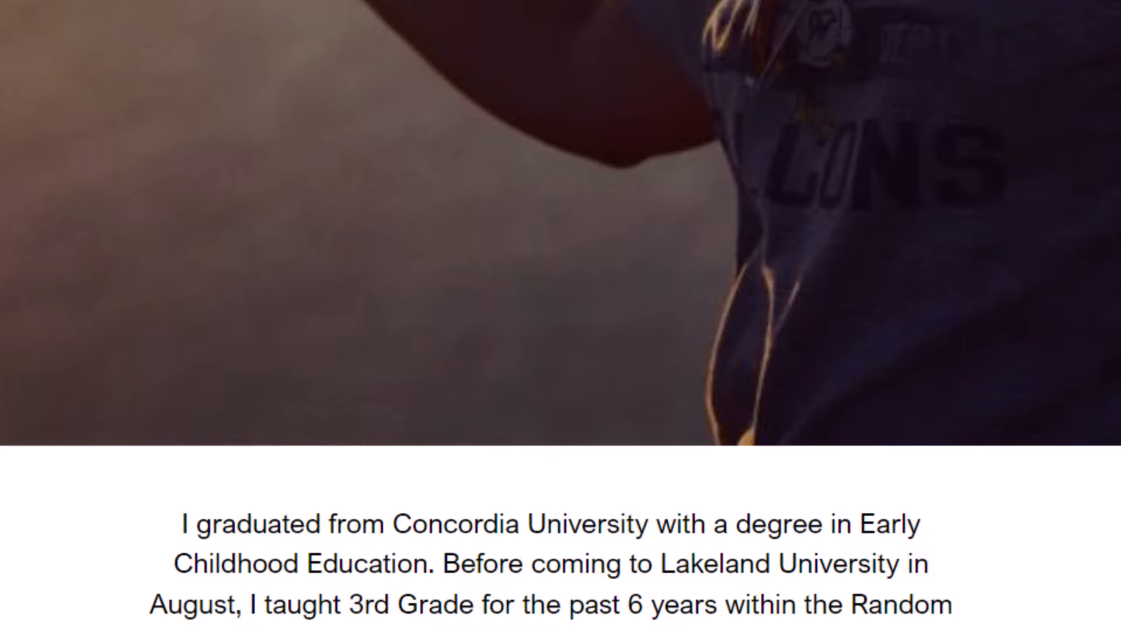
scroll(933, 325, "up", 5)
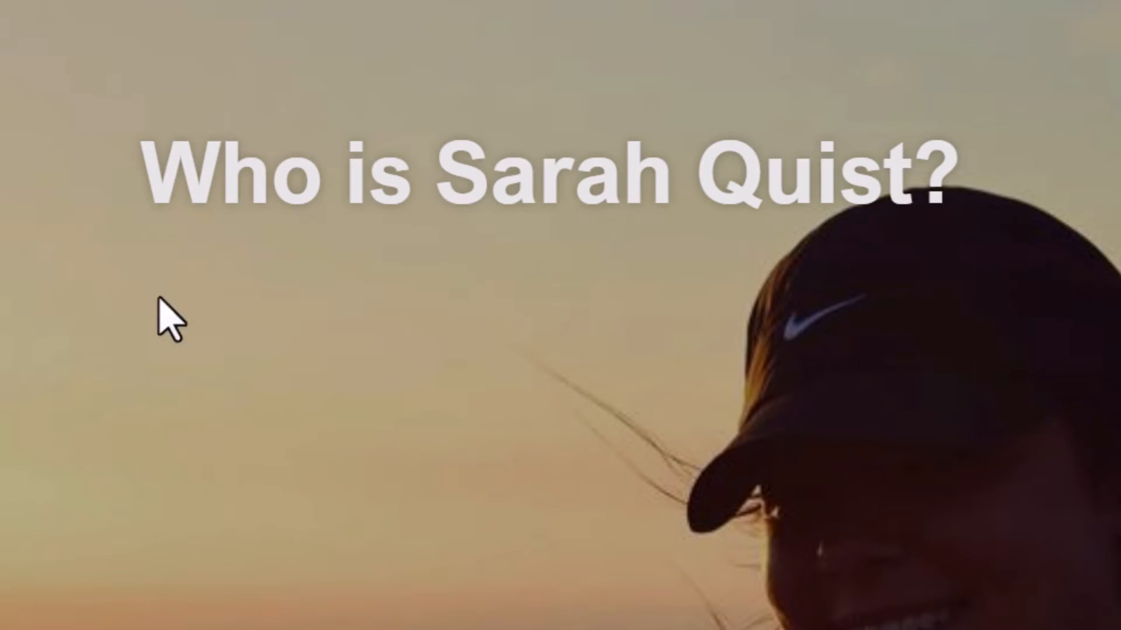
scroll(665, 331, "down", 8)
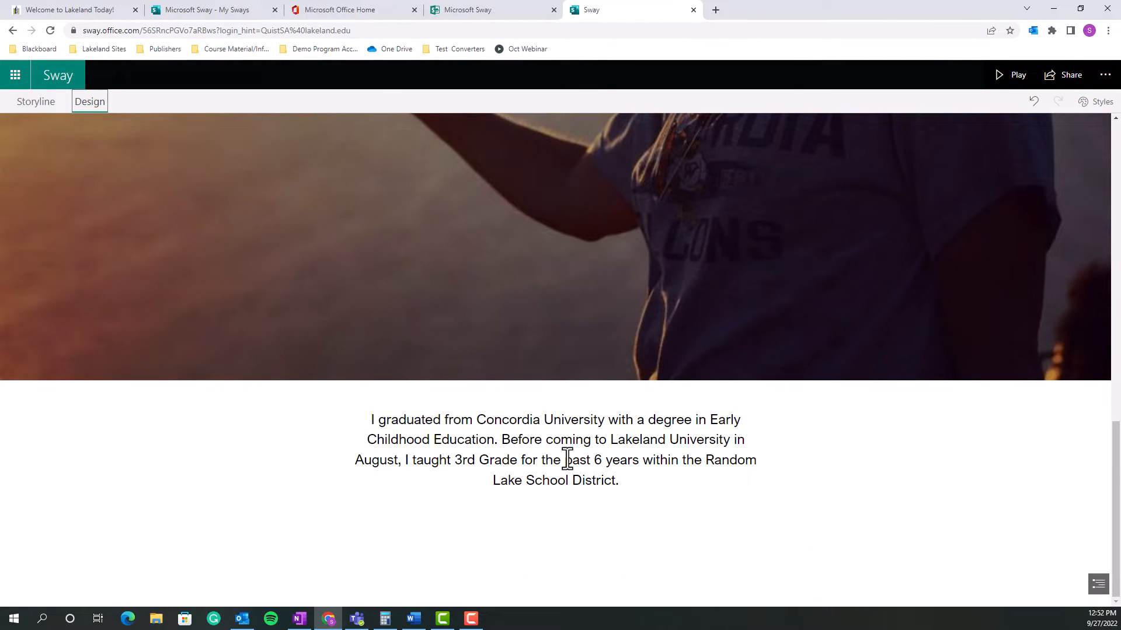
scroll(566, 459, "up", 5)
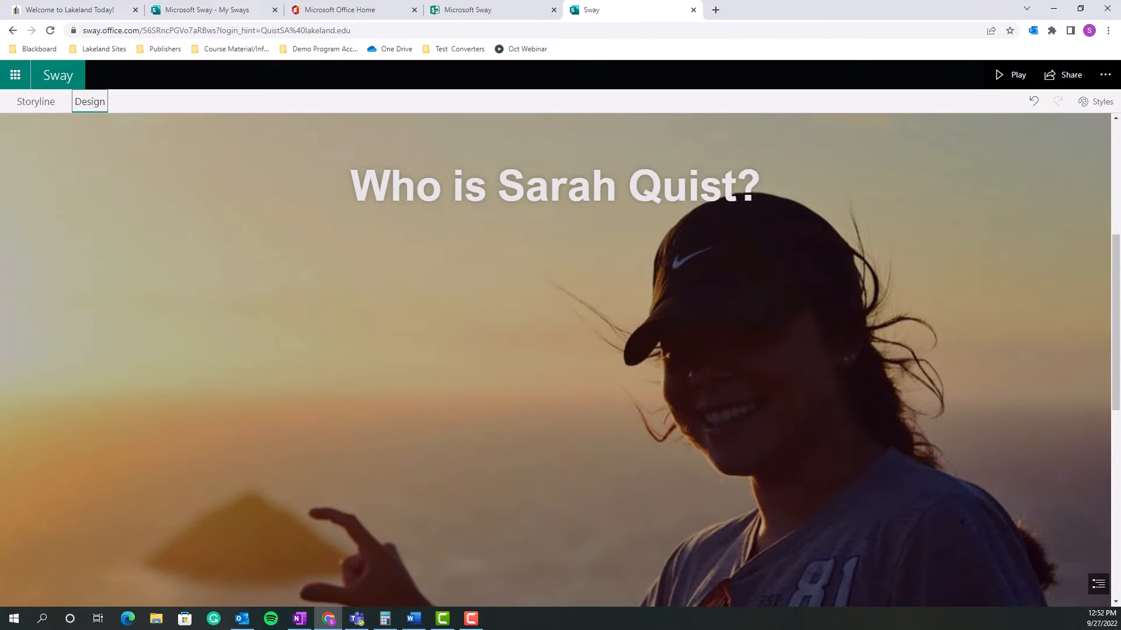
left_click(36, 103)
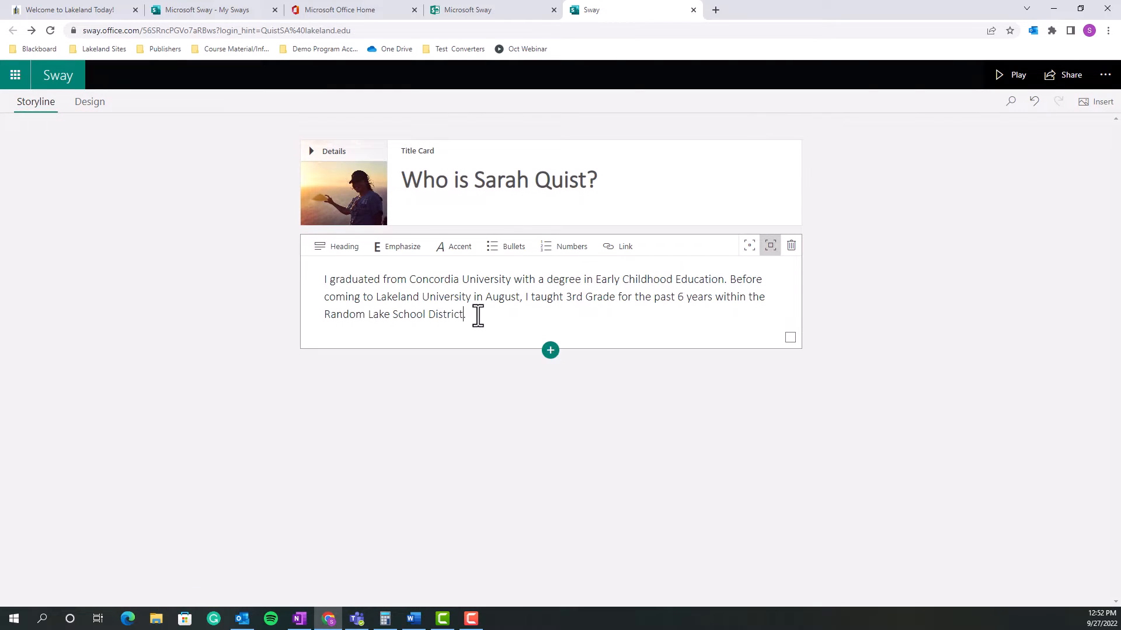
Apply Emphasize formatting to the whole biography paragraph in the text card
left_click_drag(478, 315, 325, 281)
left_click(415, 261)
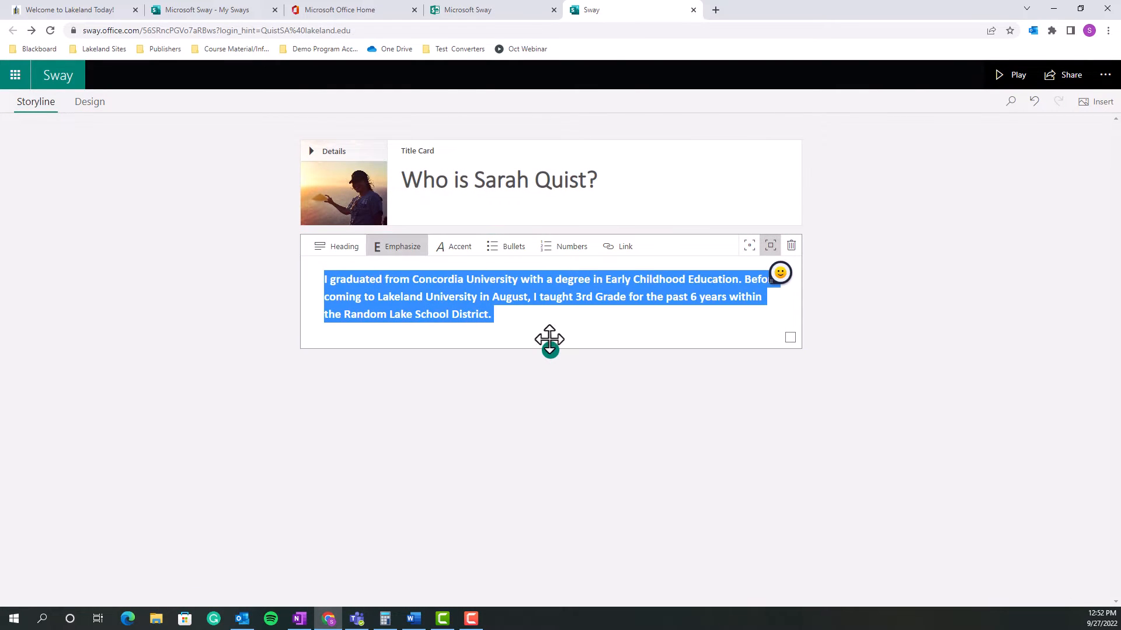
left_click(530, 317)
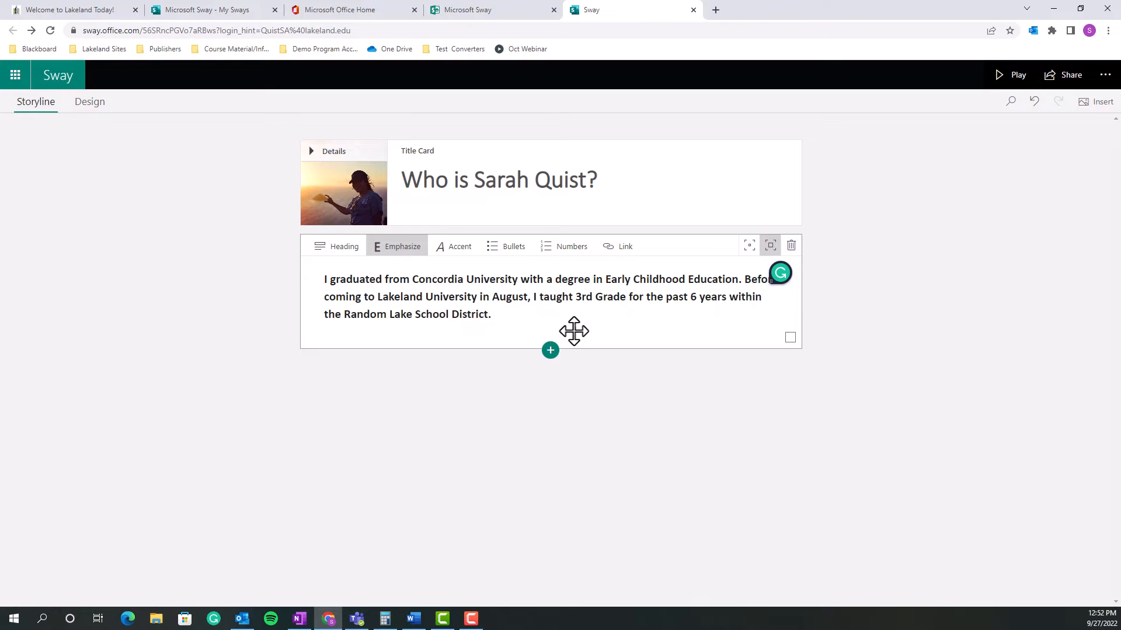
Insert an Automatic group below the biography text card and arrange the browser window so the desktop photos are accessible
left_click(550, 351)
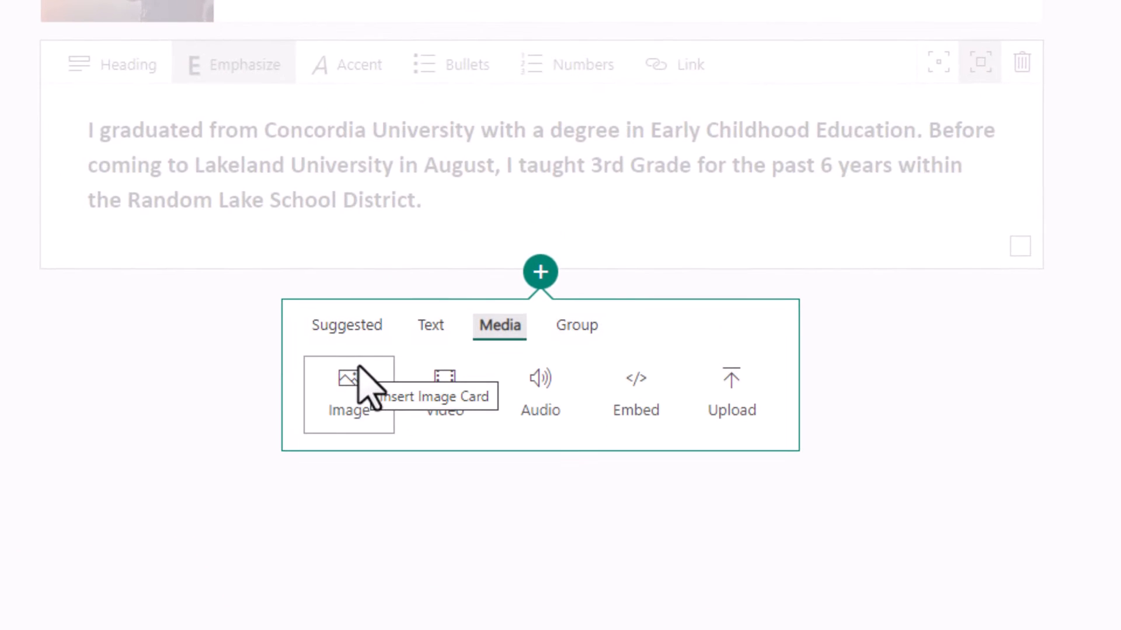
left_click(574, 327)
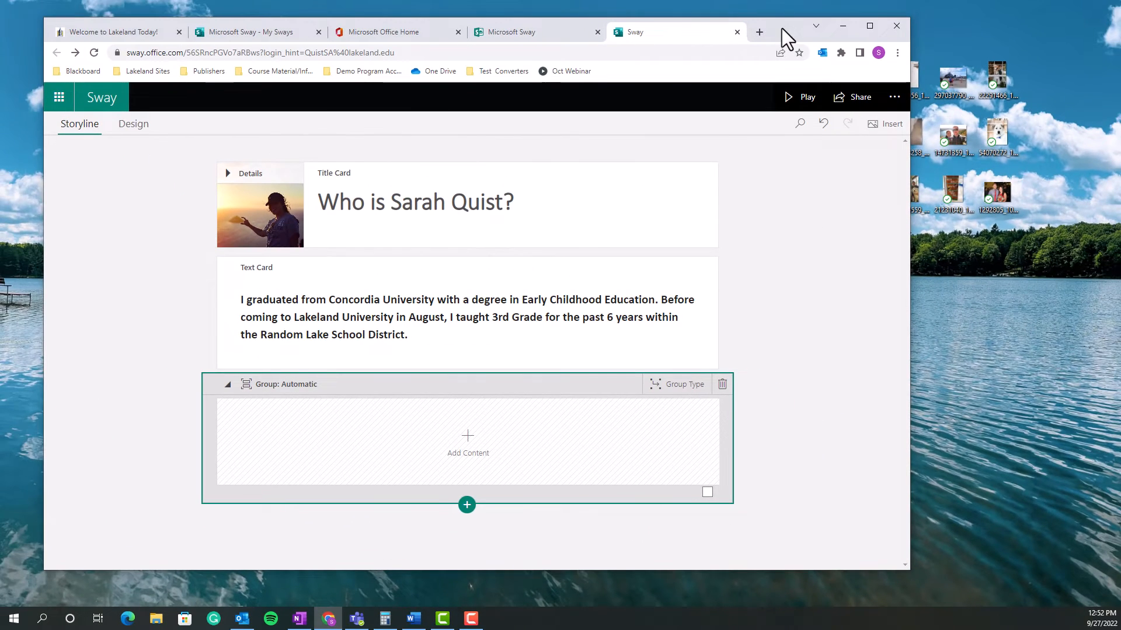
left_click_drag(782, 28, 769, 13)
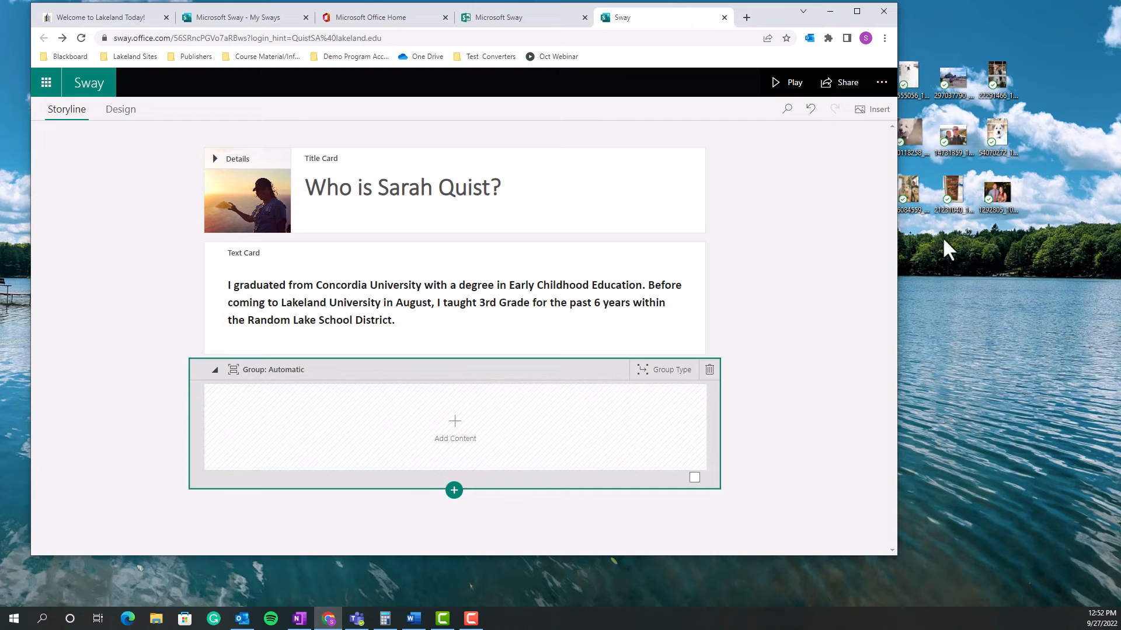
left_click_drag(758, 12, 751, 11)
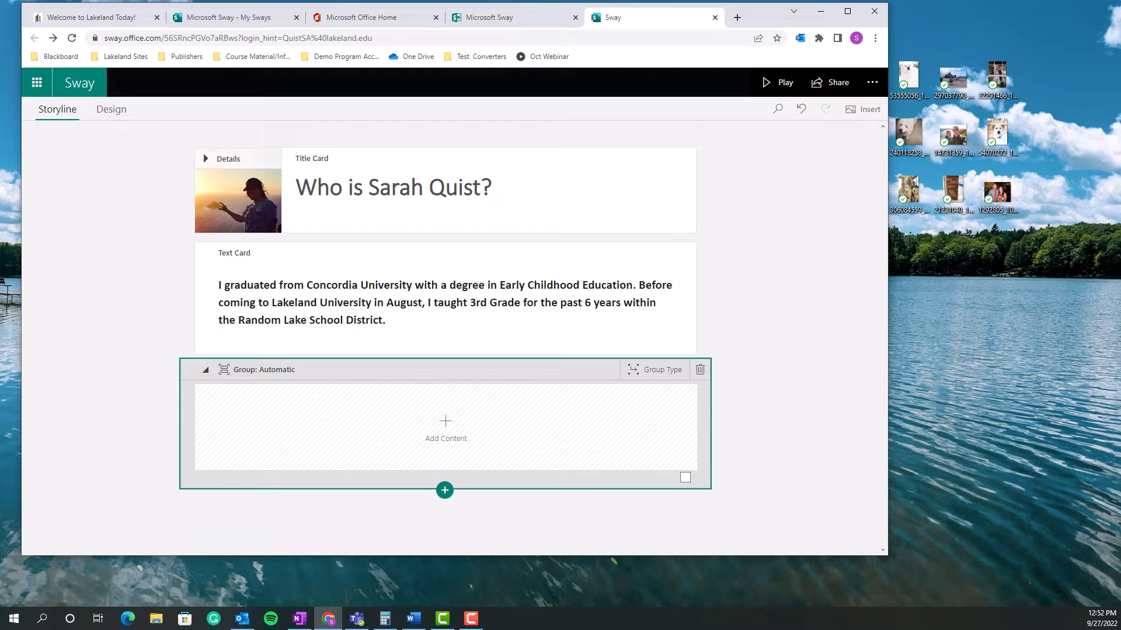
Add the graduates, couple and classroom door photos from the desktop to the Automatic group, and maximize the browser window
left_click_drag(1118, 575, 387, 414)
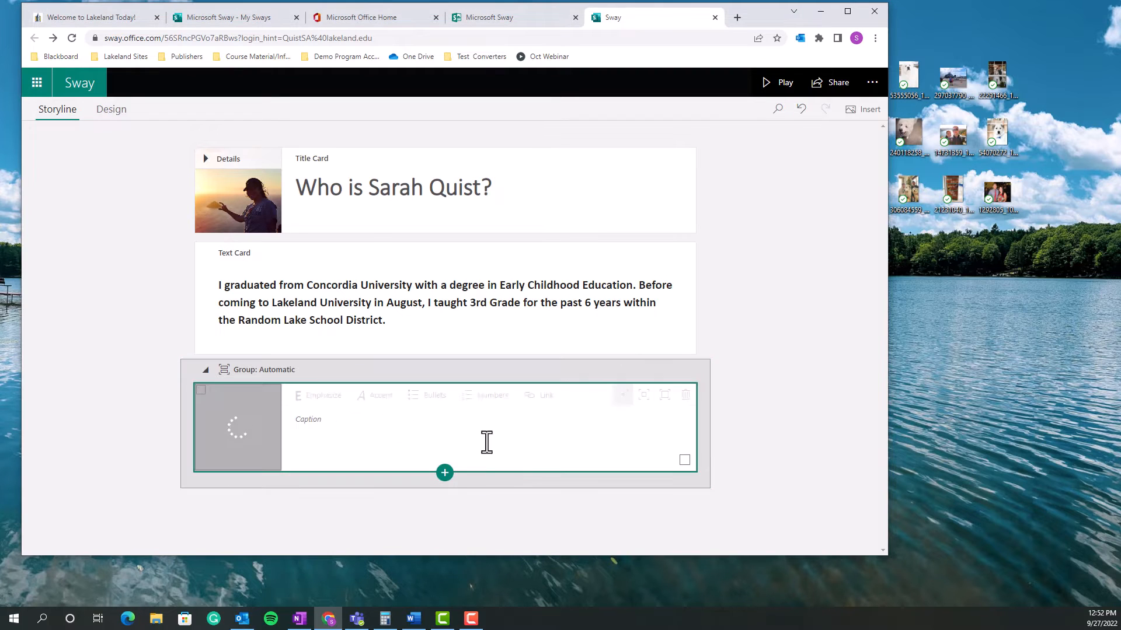
left_click_drag(996, 192, 590, 407)
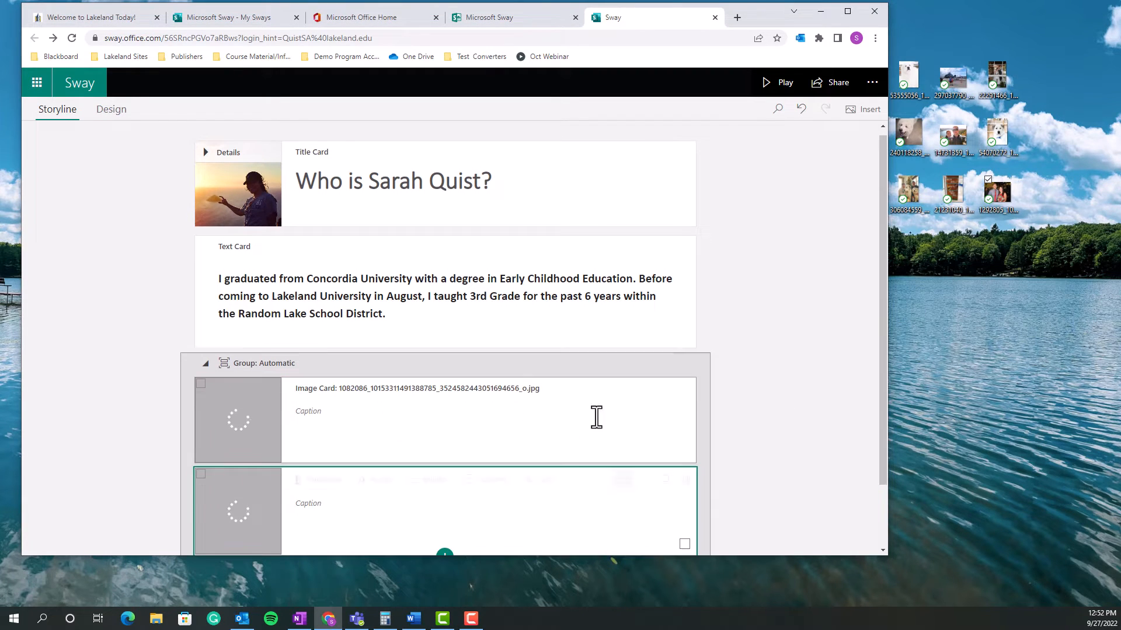
left_click_drag(957, 184, 624, 414)
scroll(719, 404, "down", 3)
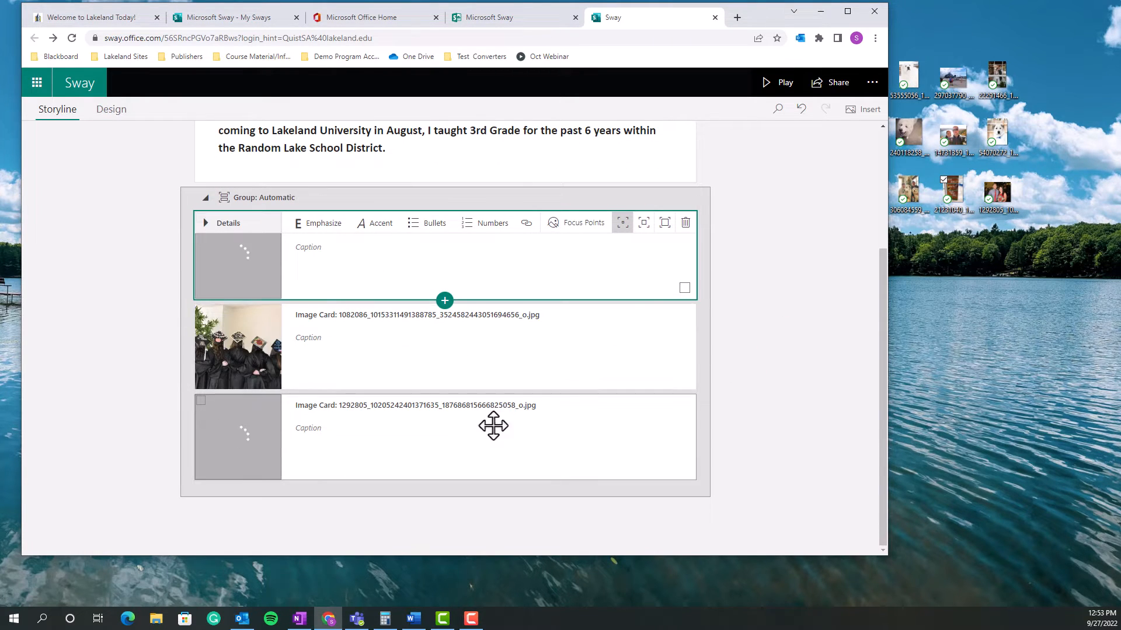
scroll(484, 423, "up", 3)
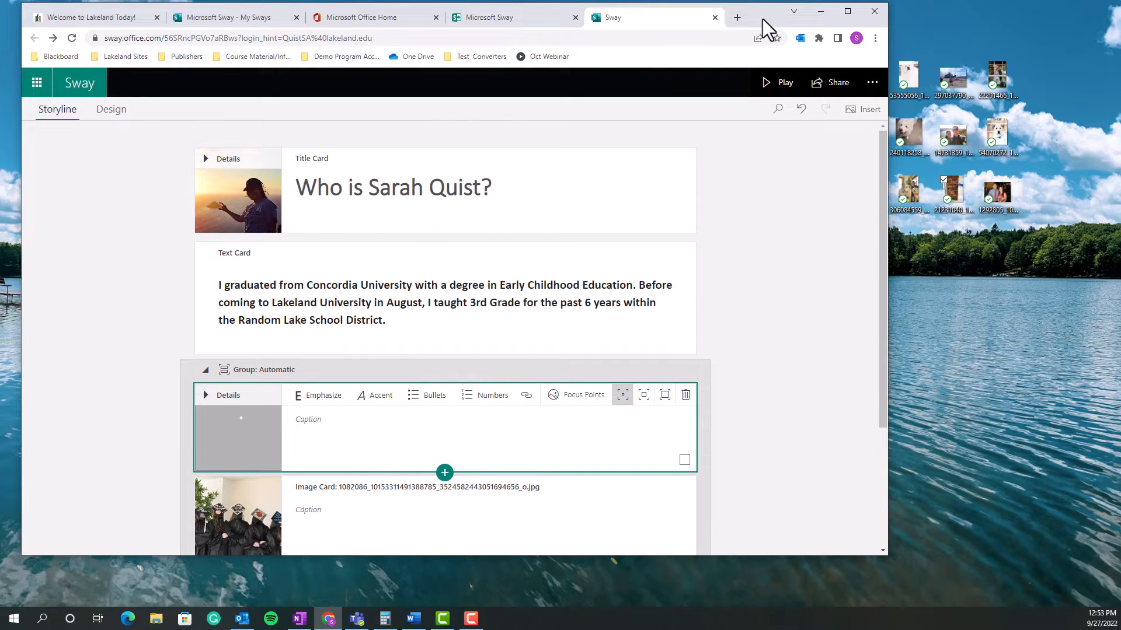
left_click_drag(762, 18, 856, 31)
left_click(920, 11)
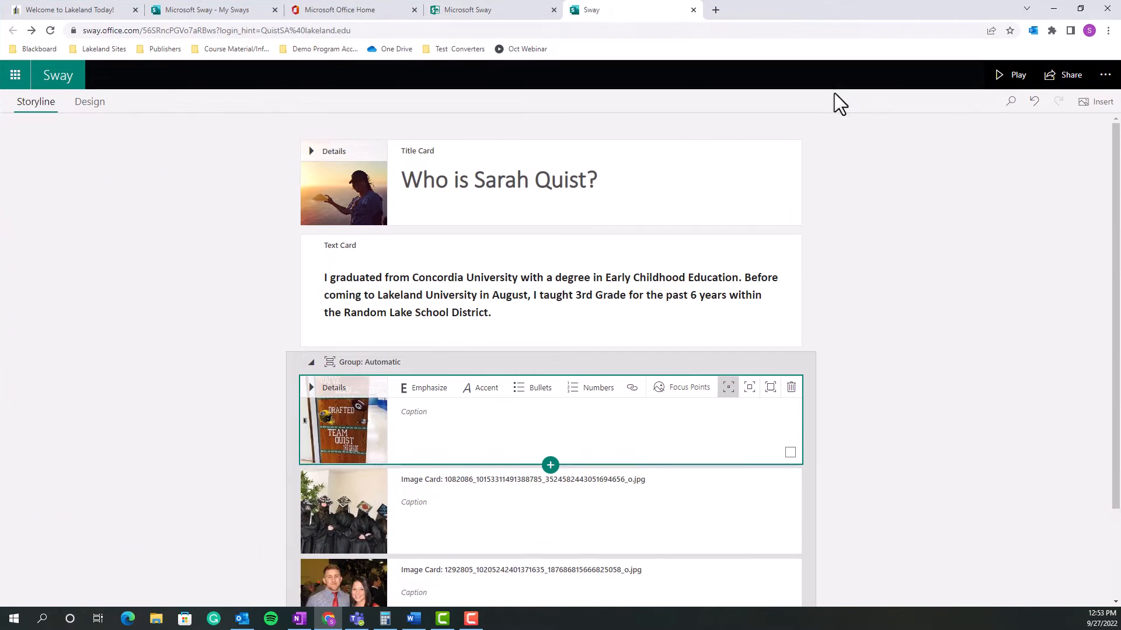
Move the graduates photo card out of the group to directly below the biography text card
scroll(675, 230, "down", 2)
scroll(677, 243, "up", 2)
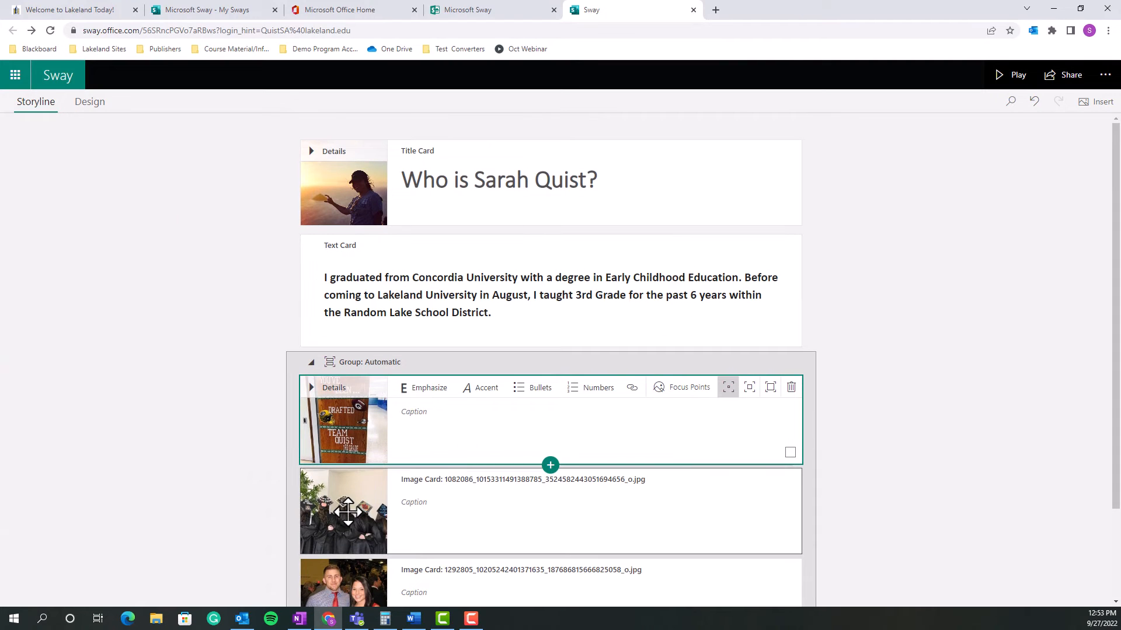
left_click_drag(347, 512, 432, 248)
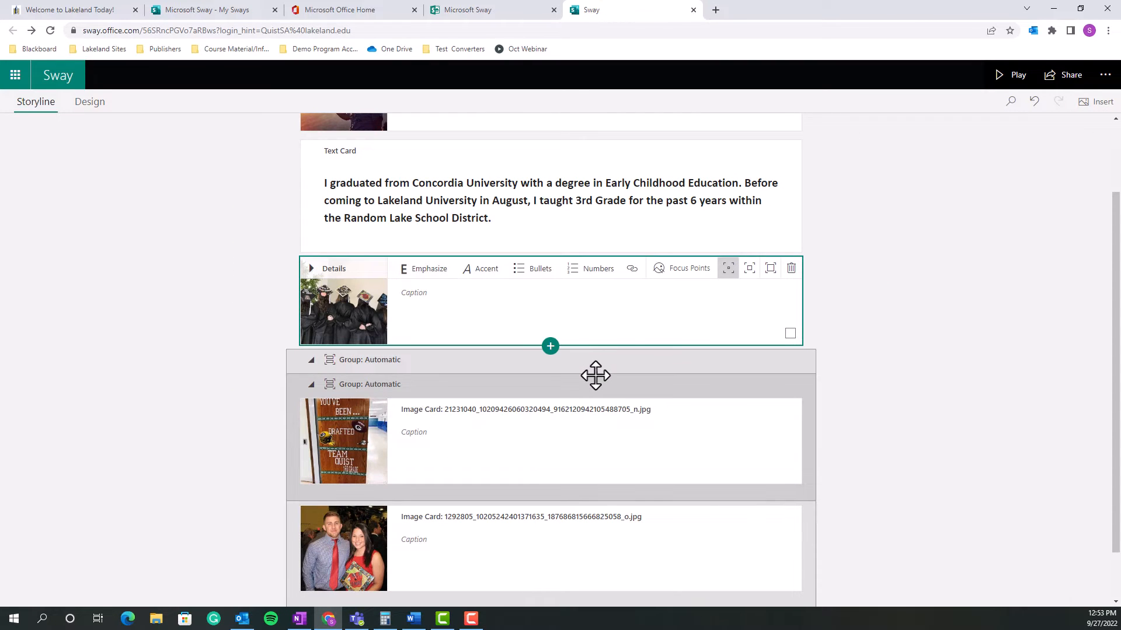
scroll(575, 457, "down", 2)
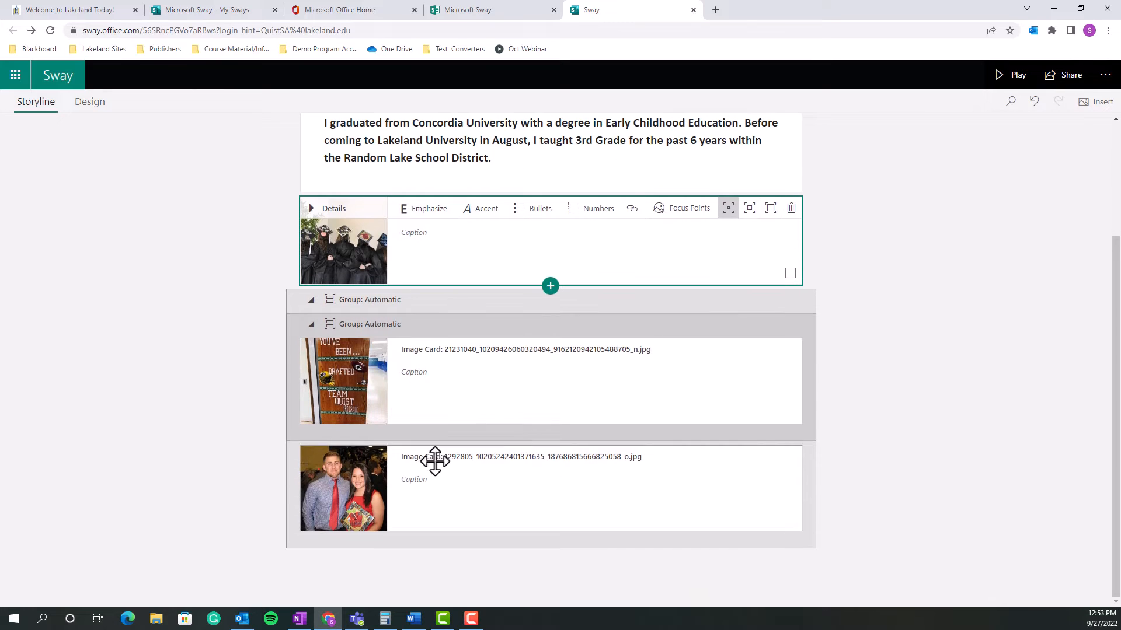
scroll(134, 192, "up", 3)
Preview the design and examine how the biography text and the three photos are laid out
left_click(90, 101)
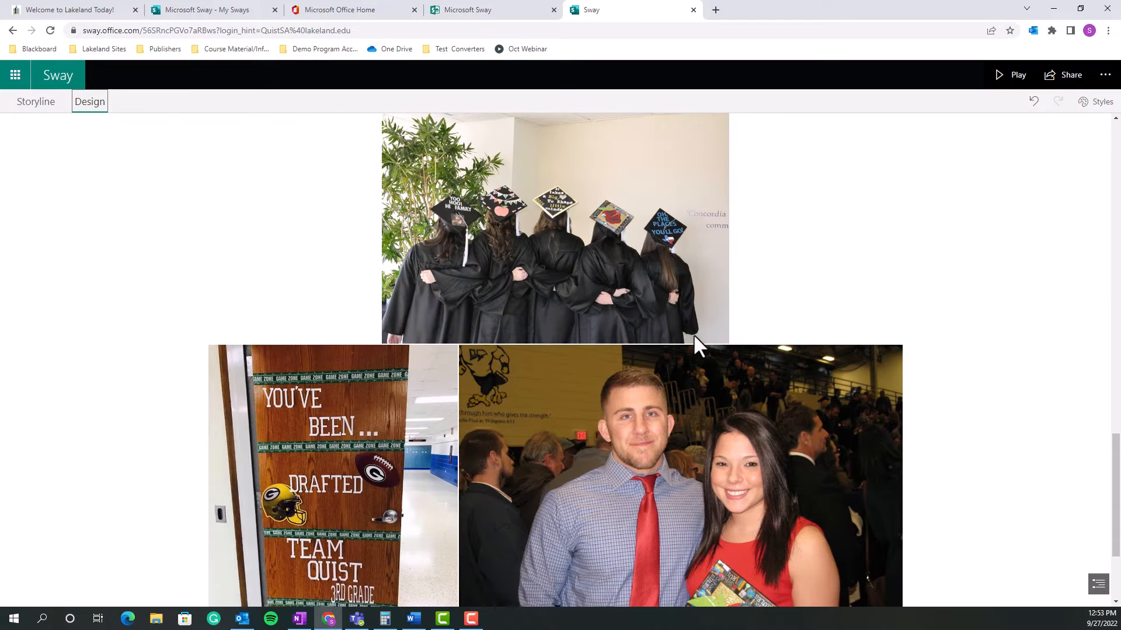
scroll(694, 341, "up", 10)
scroll(692, 338, "down", 5)
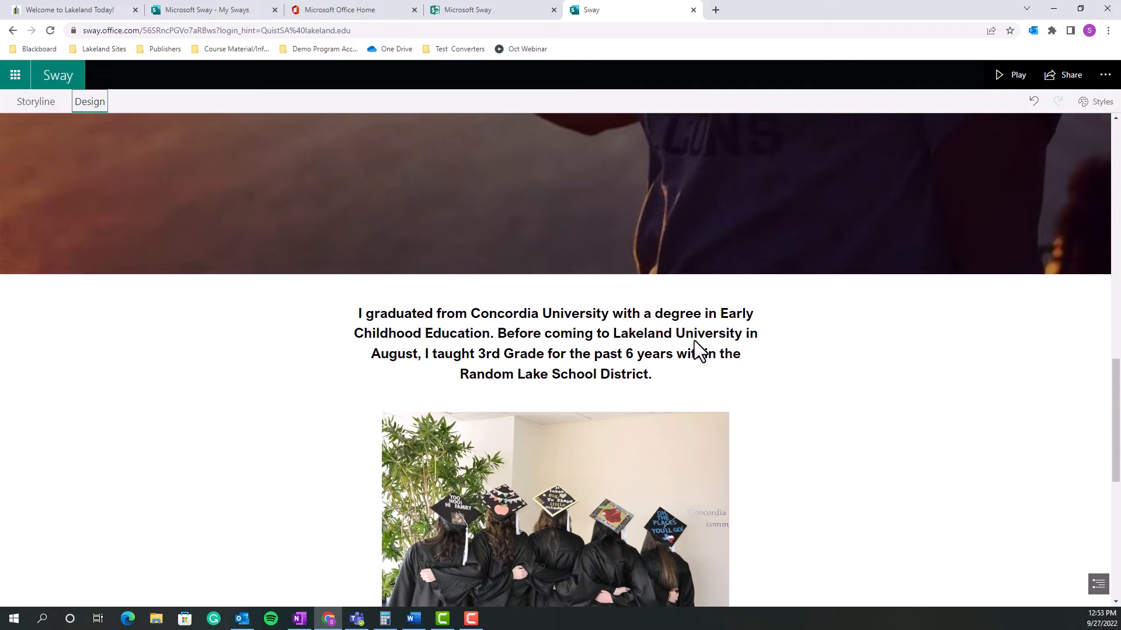
scroll(695, 340, "down", 8)
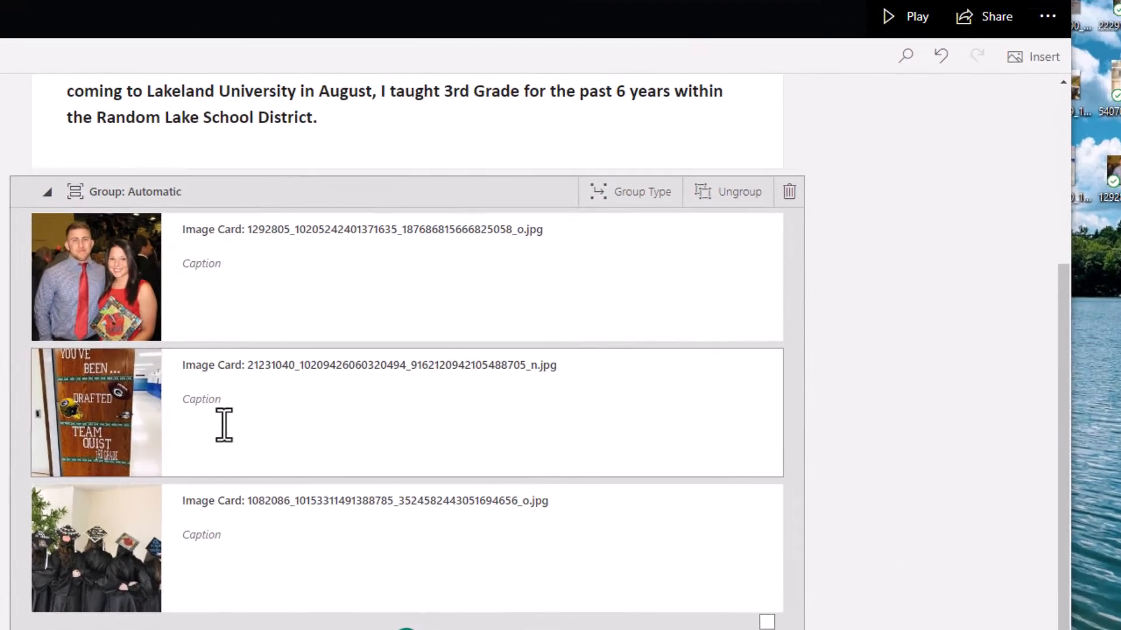
Set the group type of the three-photo group to Grid and look over the other group types
scroll(113, 538, "up", 5)
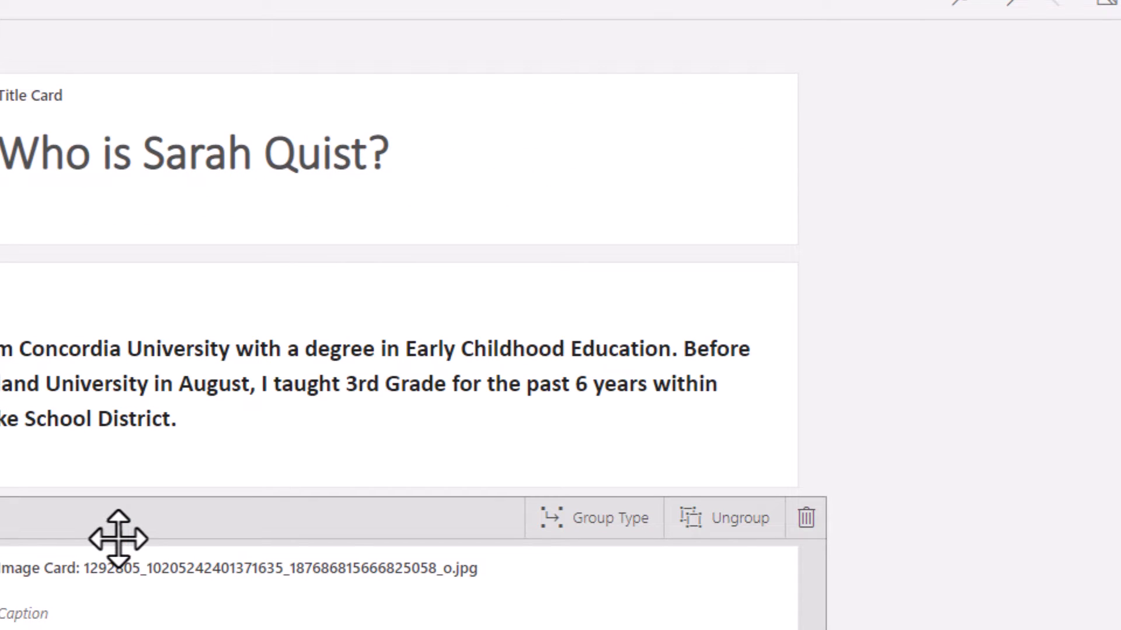
scroll(118, 538, "down", 4)
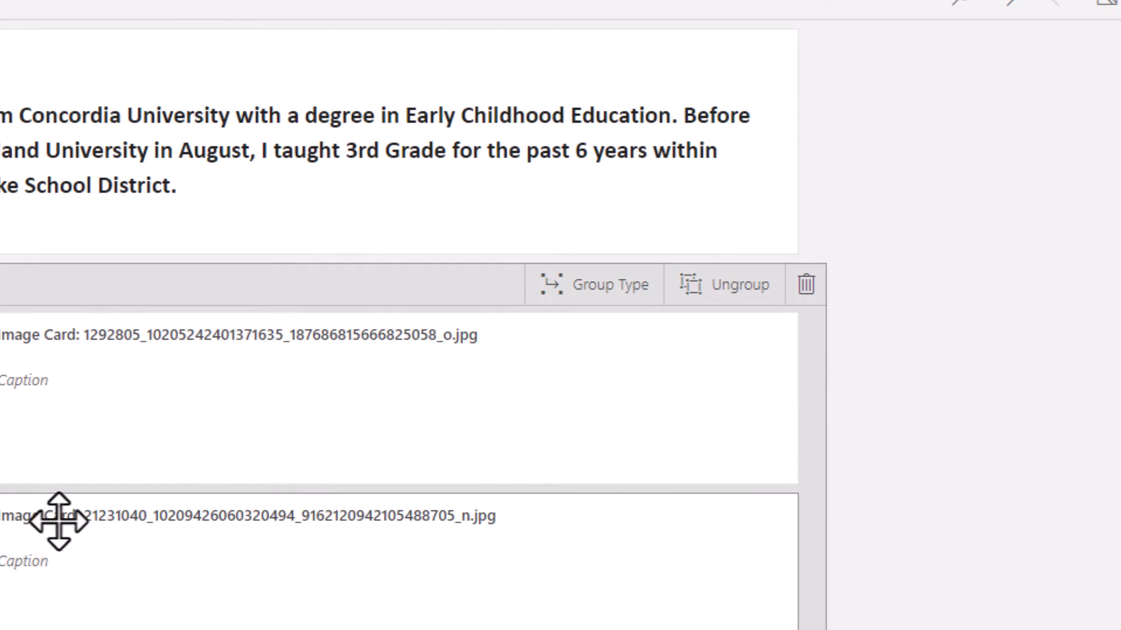
left_click(613, 290)
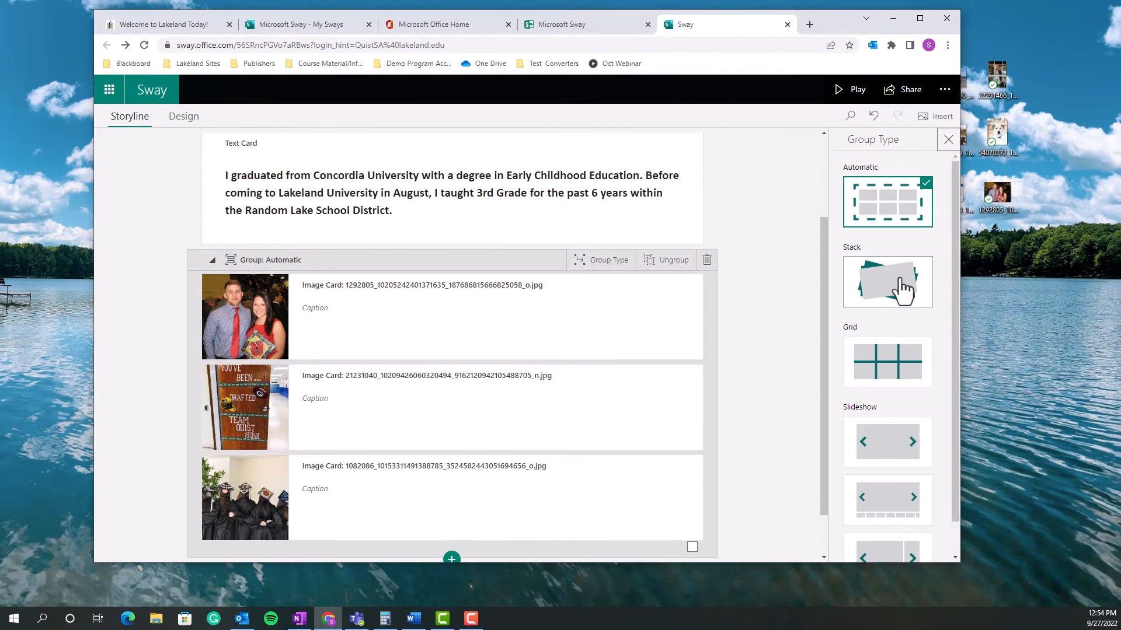
left_click(898, 374)
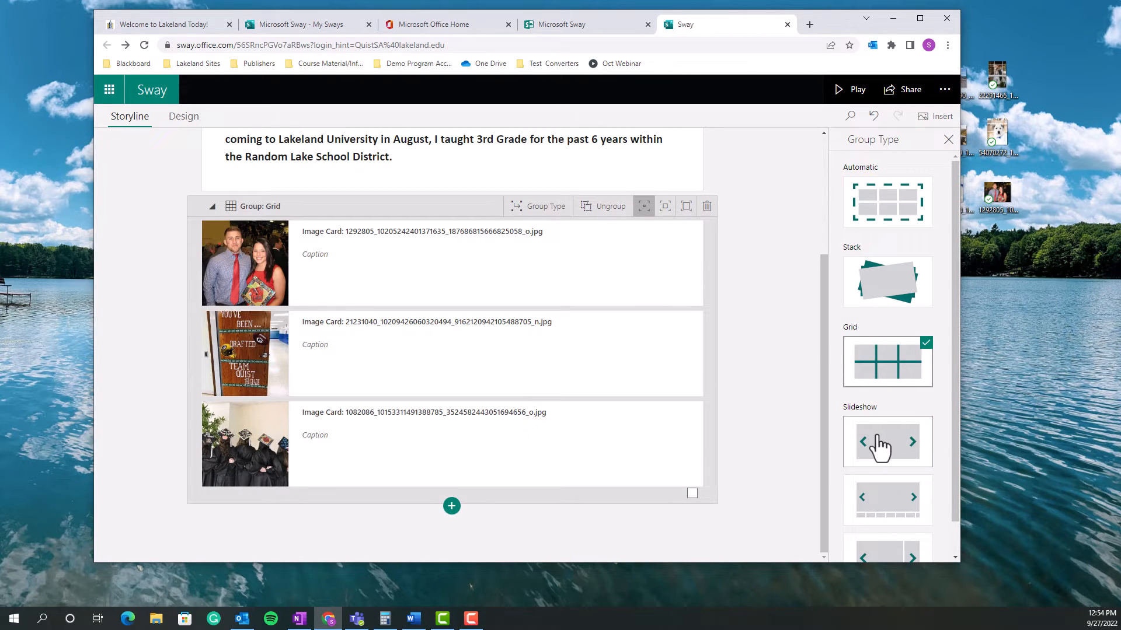
scroll(882, 446, "down", 1)
scroll(584, 379, "up", 3)
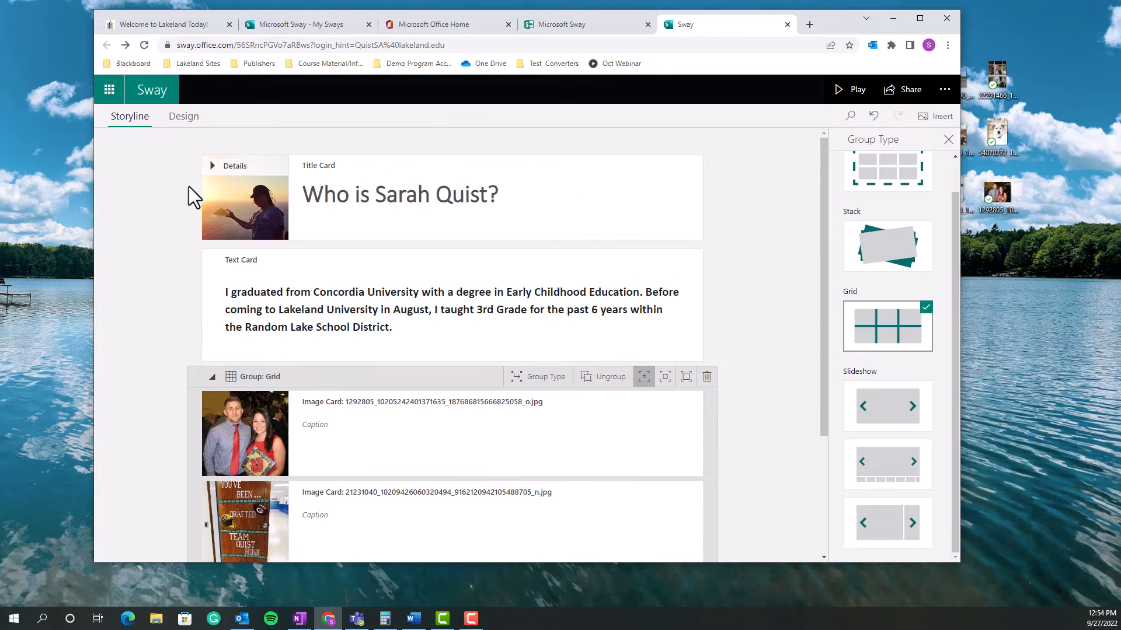
Check the photo grid in the design preview and set the three-photo group's type back to Automatic
left_click(184, 117)
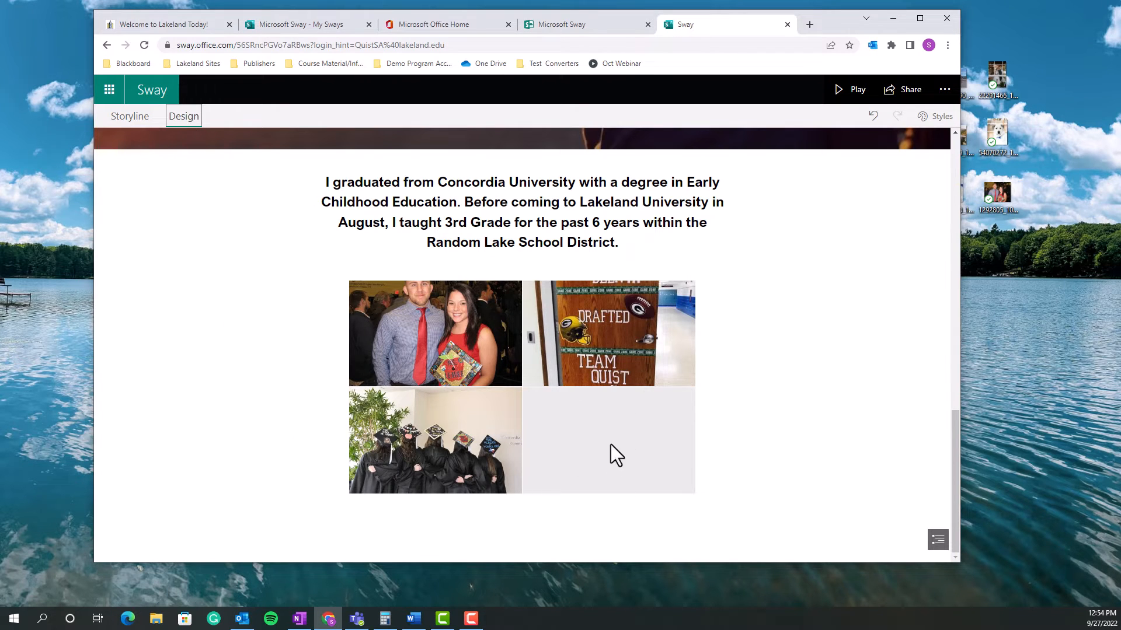
left_click(130, 116)
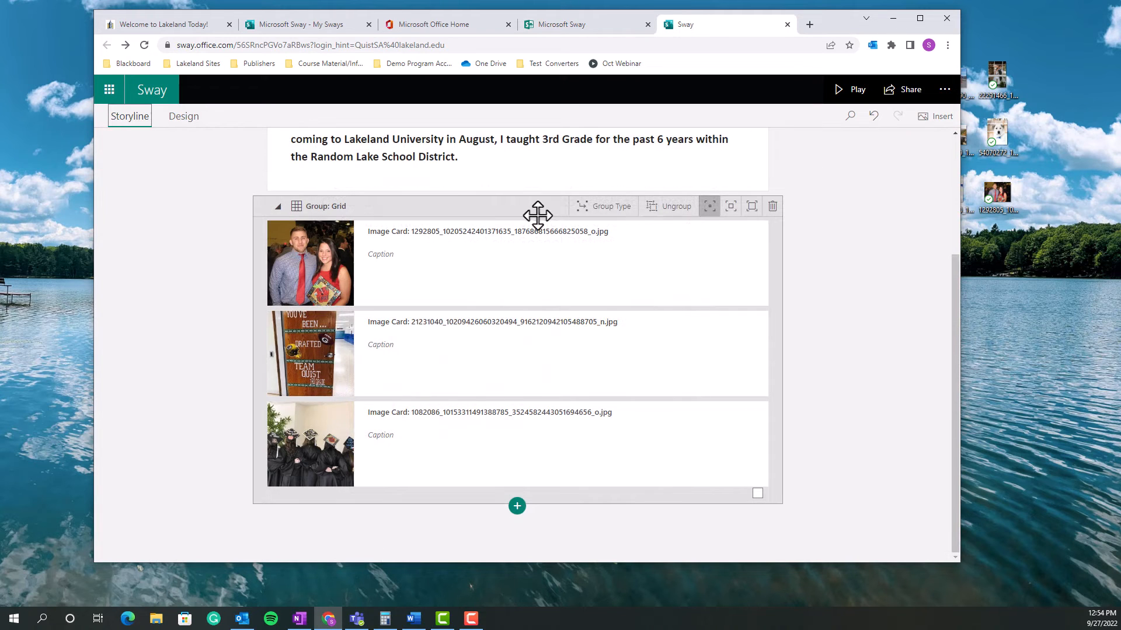
left_click(602, 205)
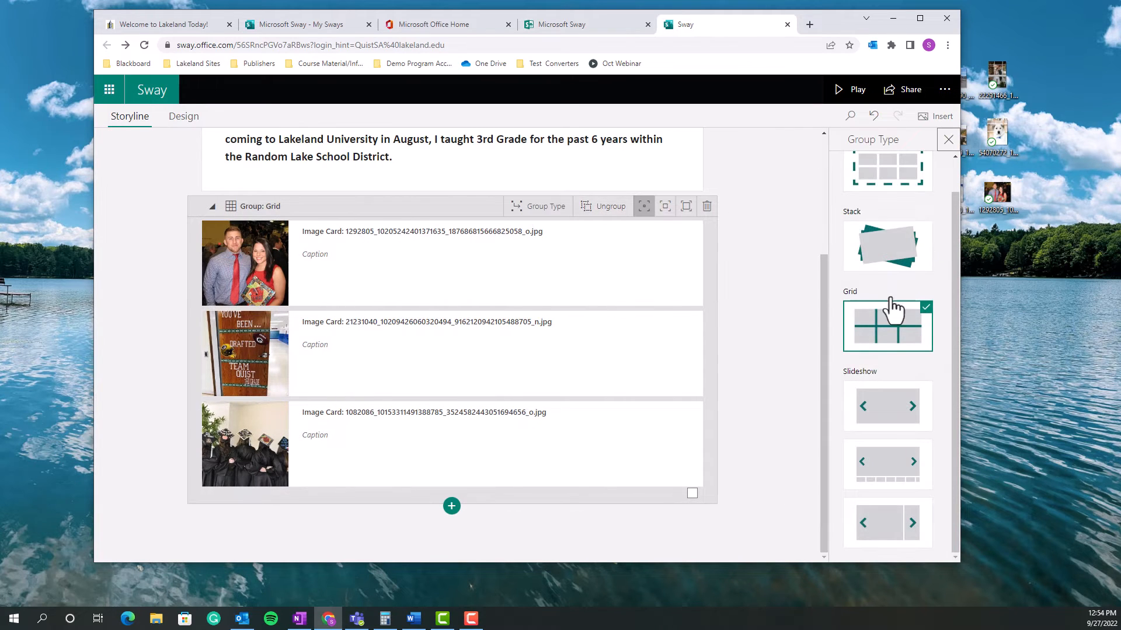
left_click(899, 210)
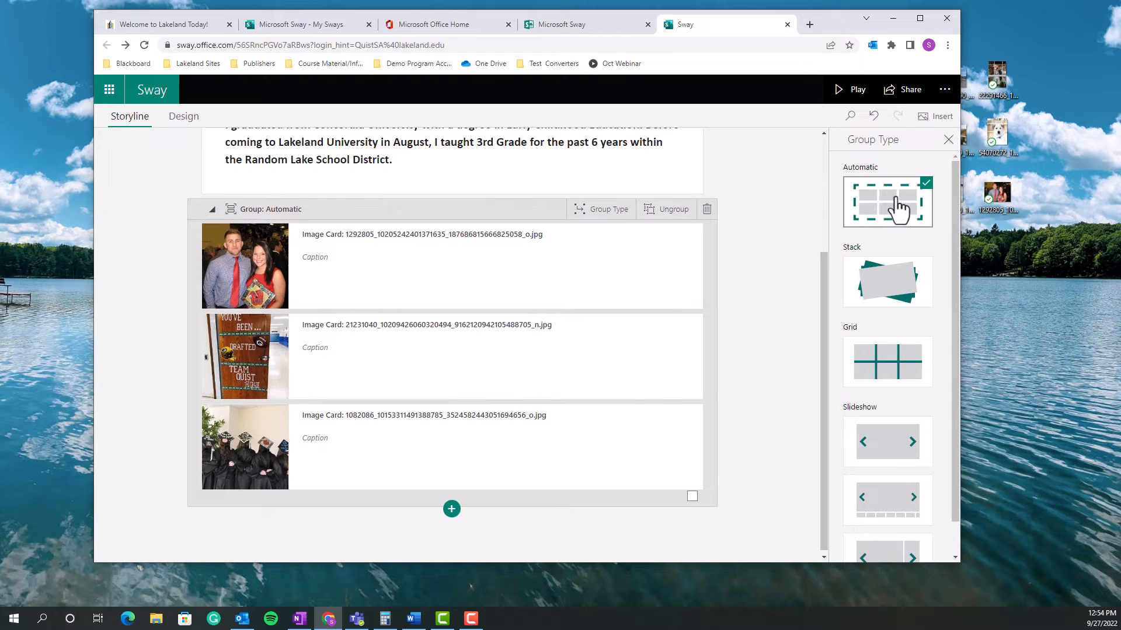
Preview the design to examine how the Automatic group lays out the three photos below the biography text
left_click(183, 116)
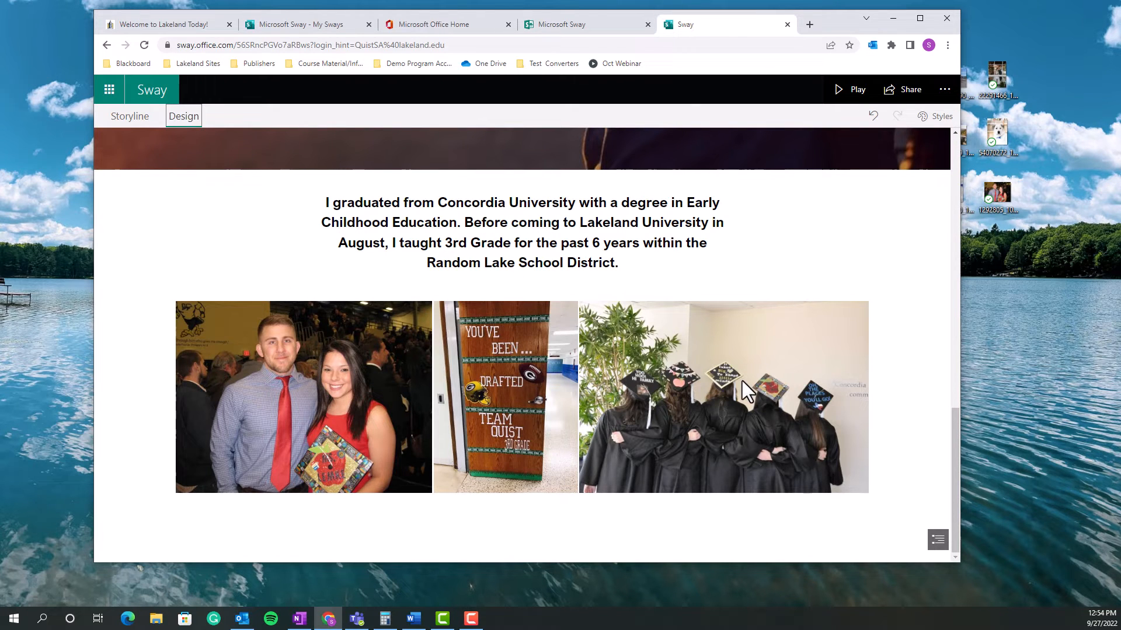
scroll(800, 407, "up", 2)
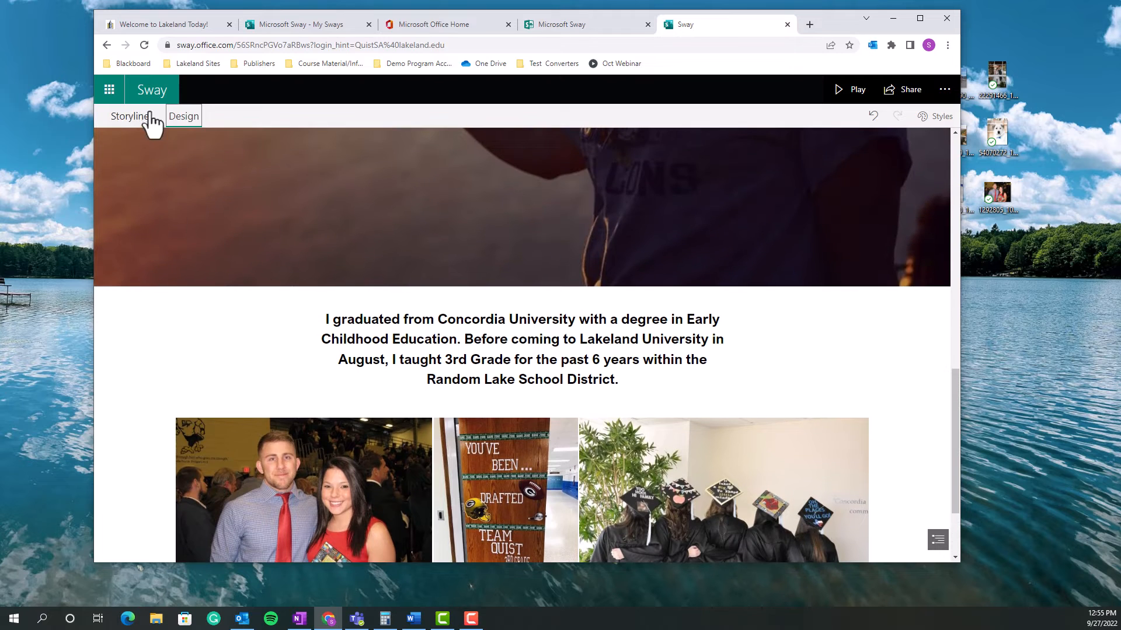
left_click(130, 117)
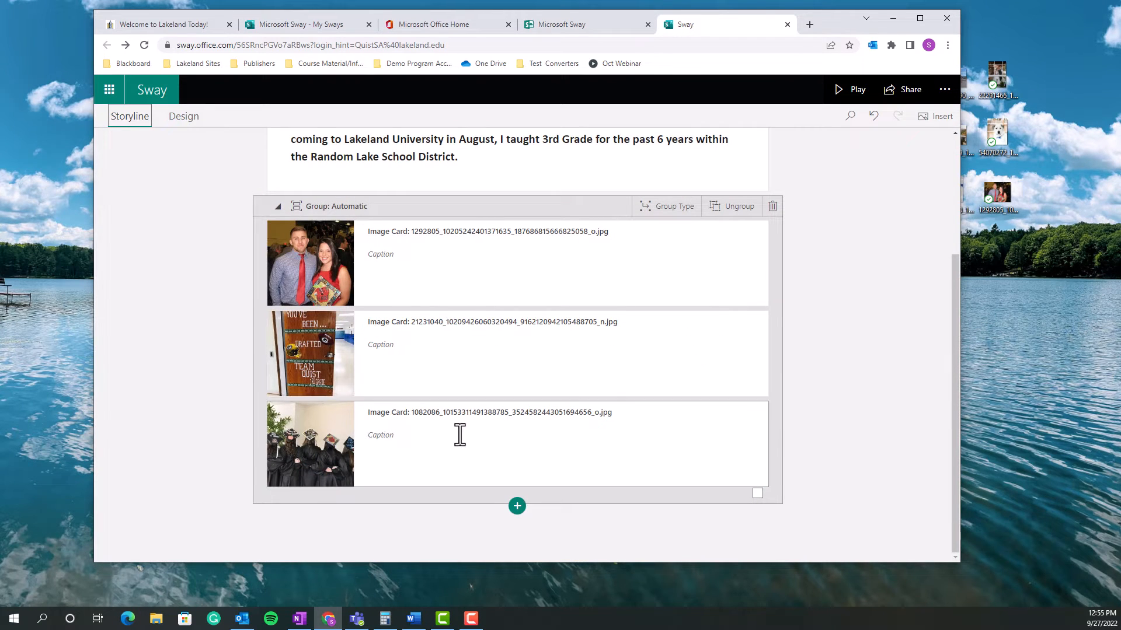
Add a Heading 1 card "My Family" below the photo group and use the desktop photo of the couple with two dogs as its background
left_click(516, 506)
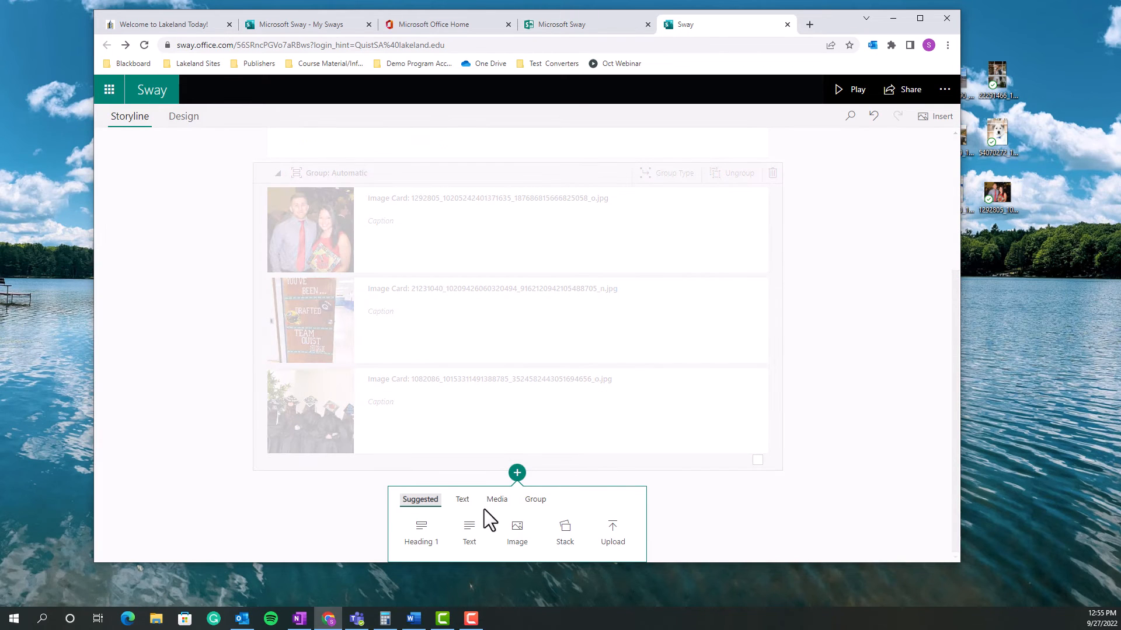
left_click(422, 531)
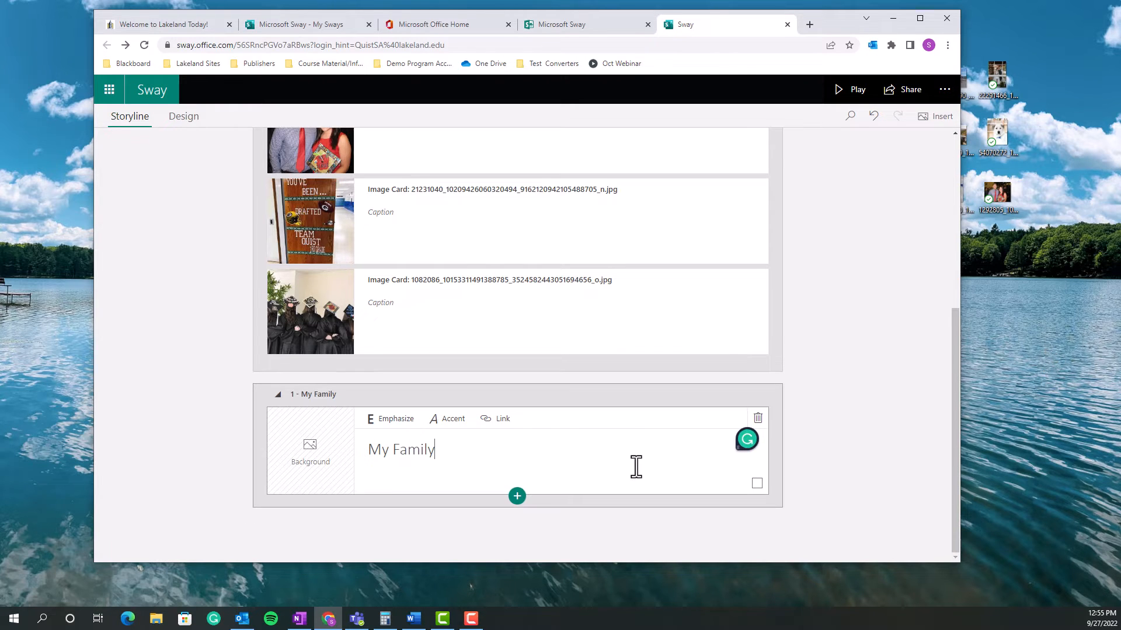
left_click(325, 469)
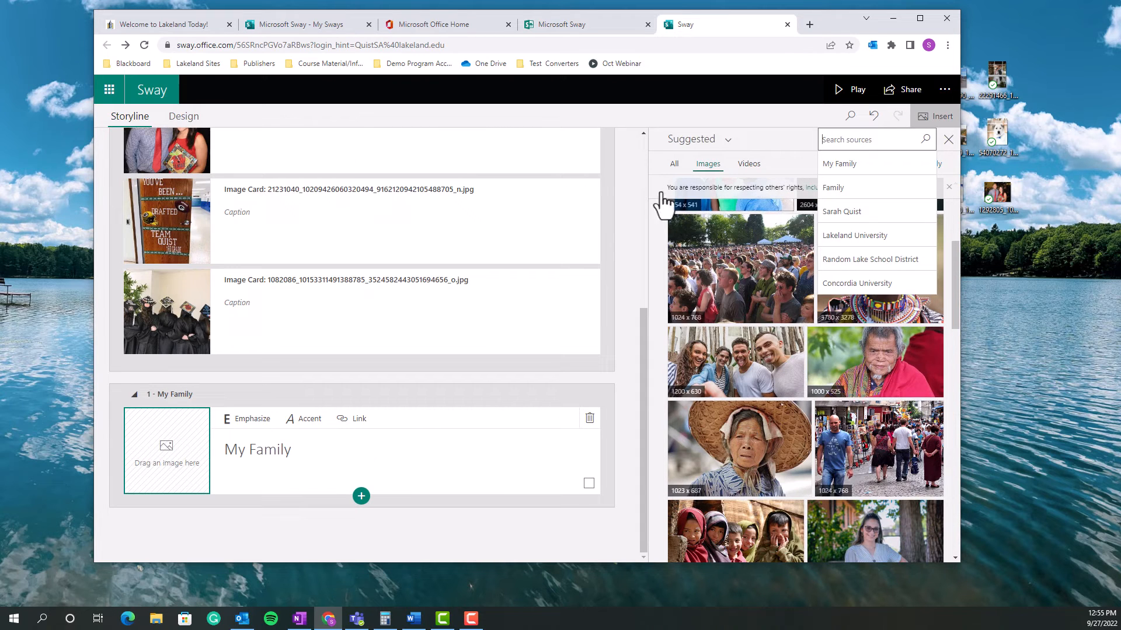
left_click(948, 140)
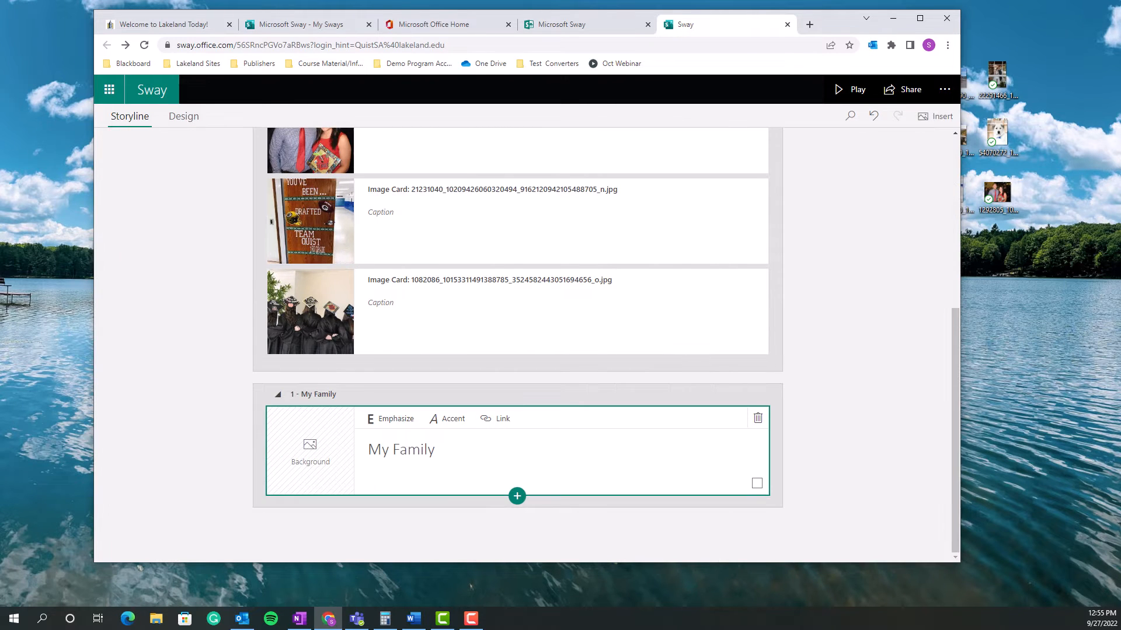
left_click_drag(825, 27, 743, 38)
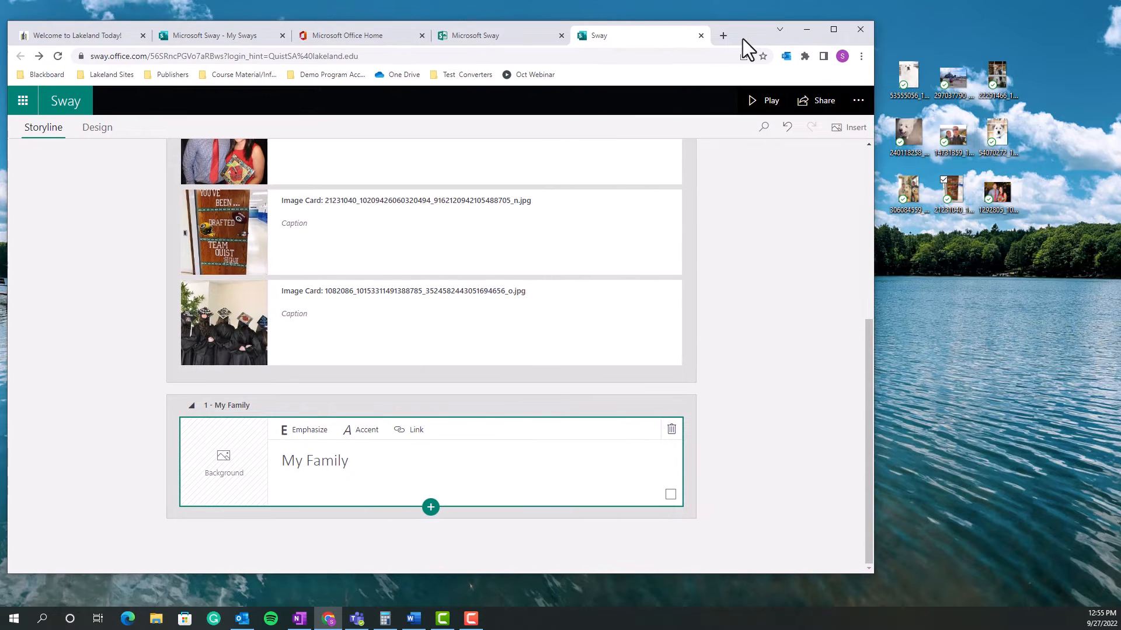
left_click_drag(906, 191, 228, 458)
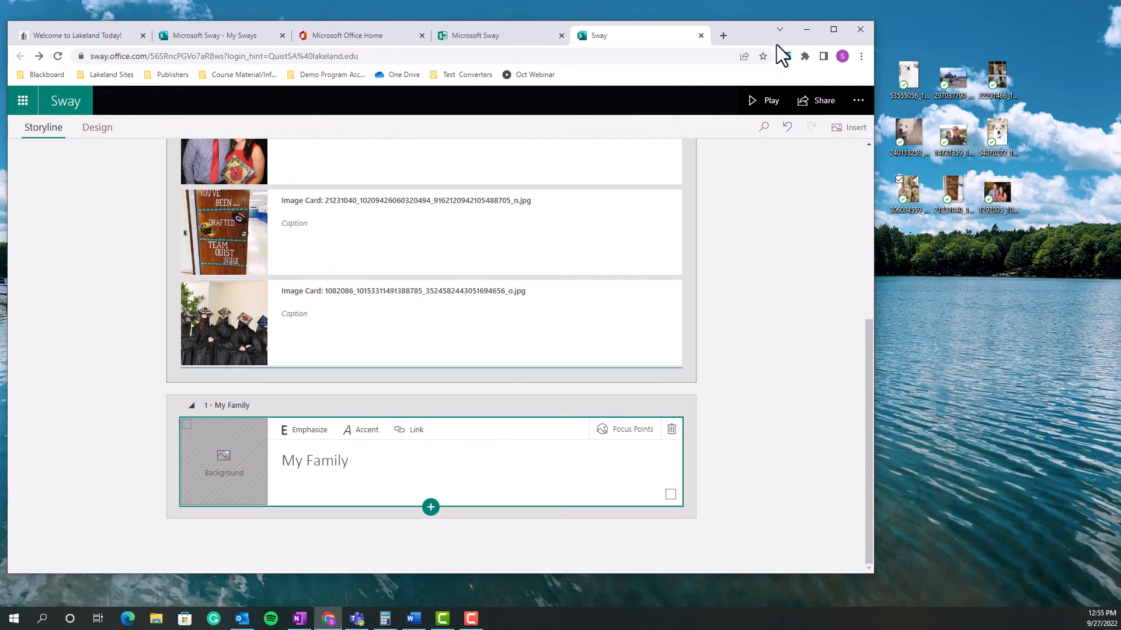
left_click(833, 29)
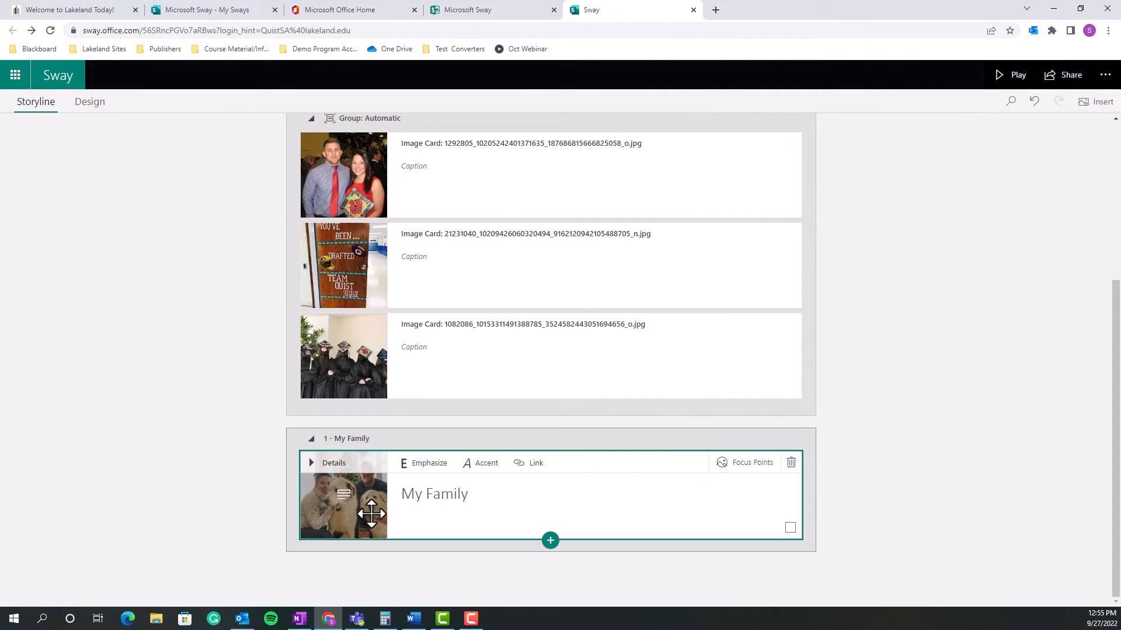
Place four focus points on the My Family background photo: one on each person's head and two around the dogs
left_click(749, 463)
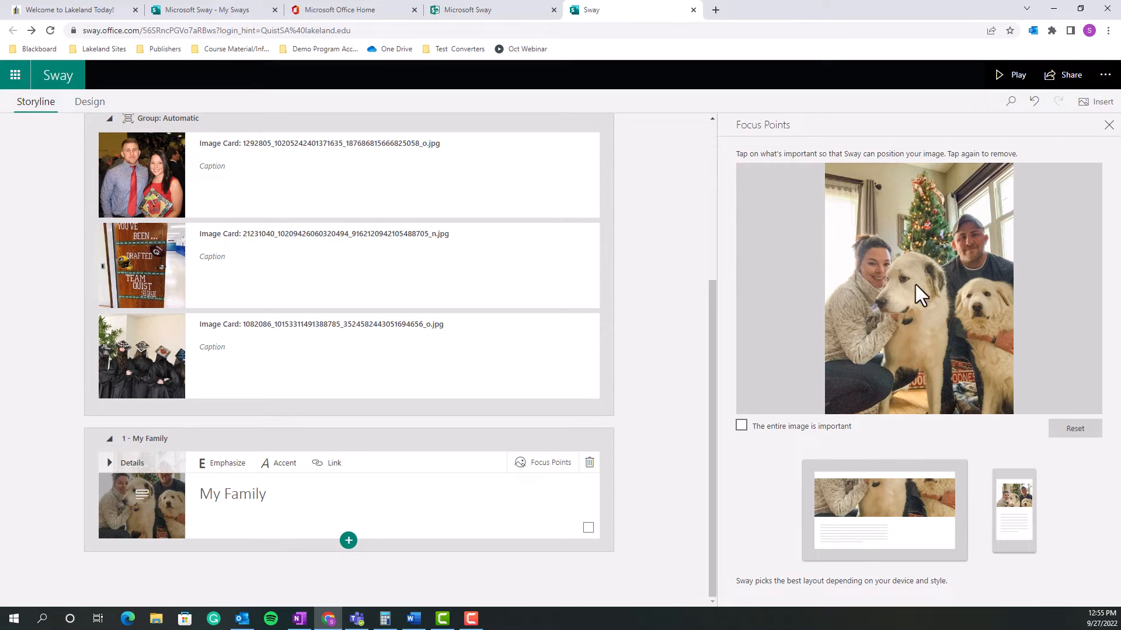
left_click(873, 244)
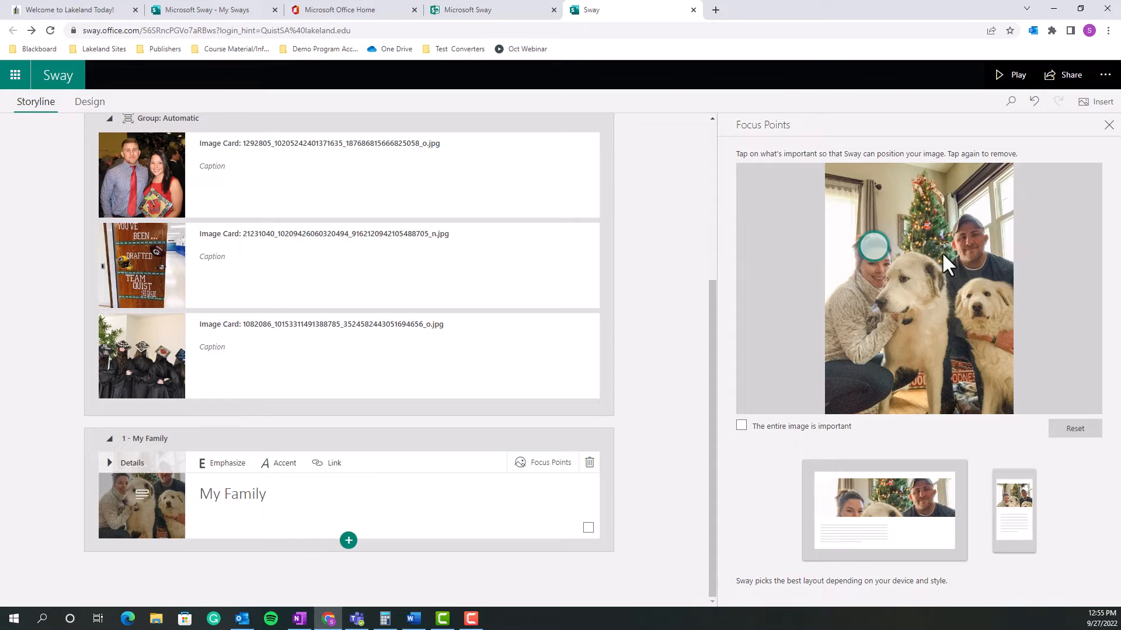
left_click(971, 235)
left_click(955, 299)
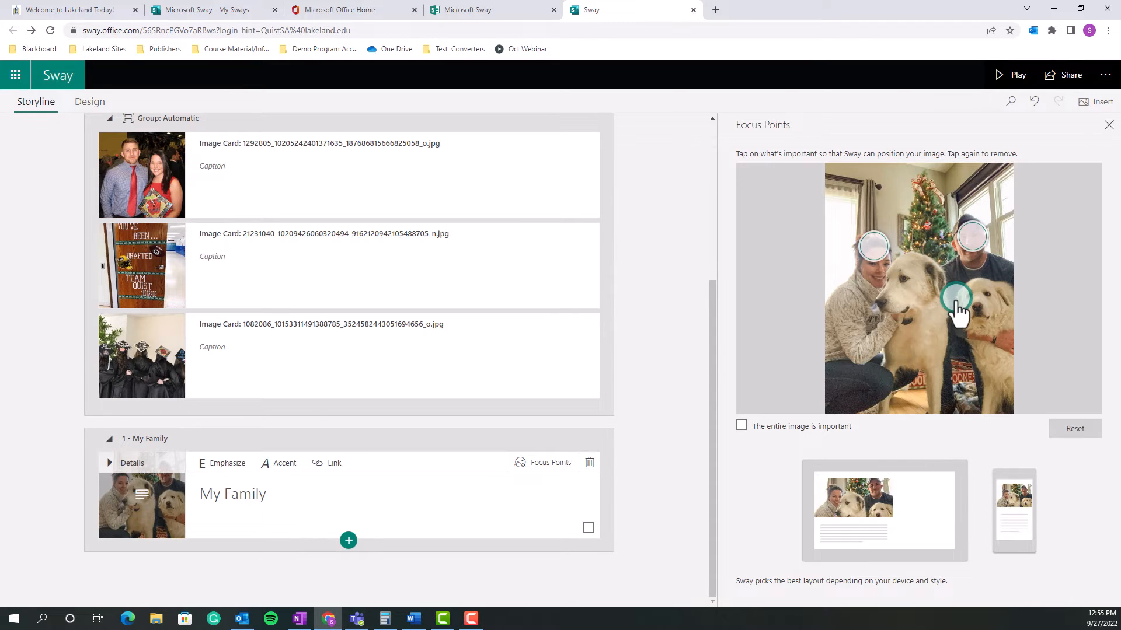
left_click(923, 317)
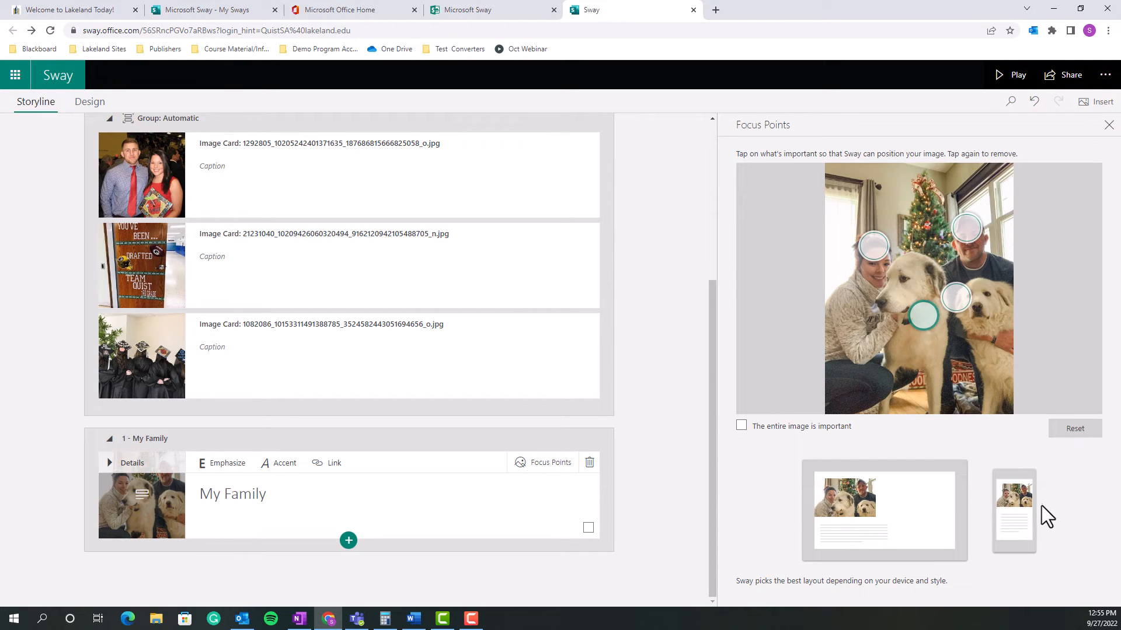
Preview the design to examine how the My Family heading and its background photo are positioned
left_click(89, 102)
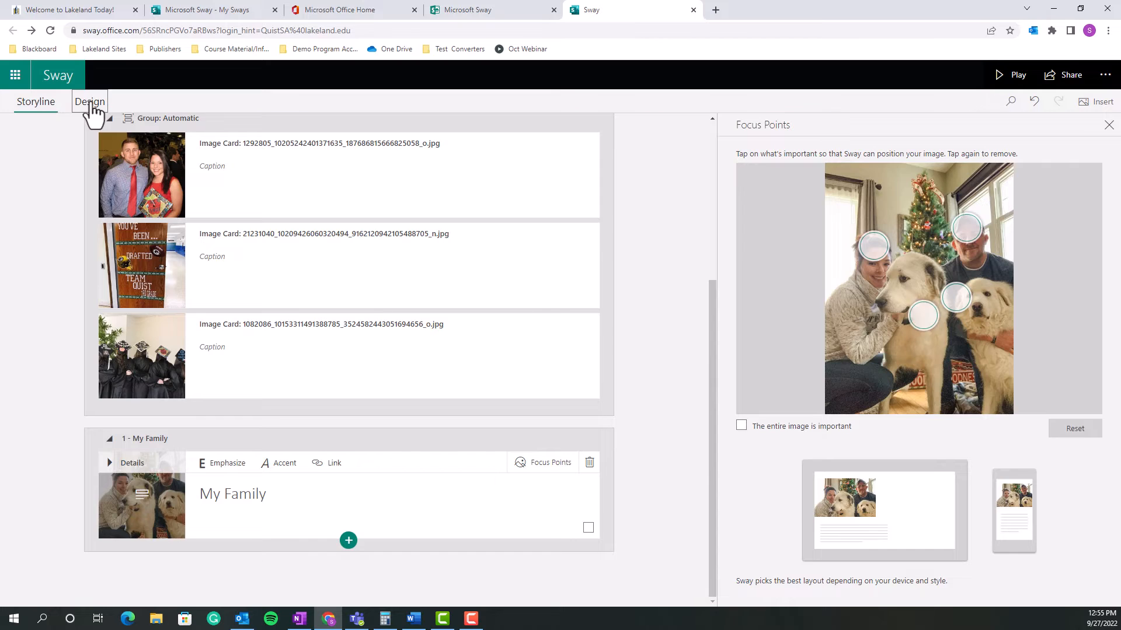
scroll(465, 278, "down", 5)
scroll(465, 278, "down", 5)
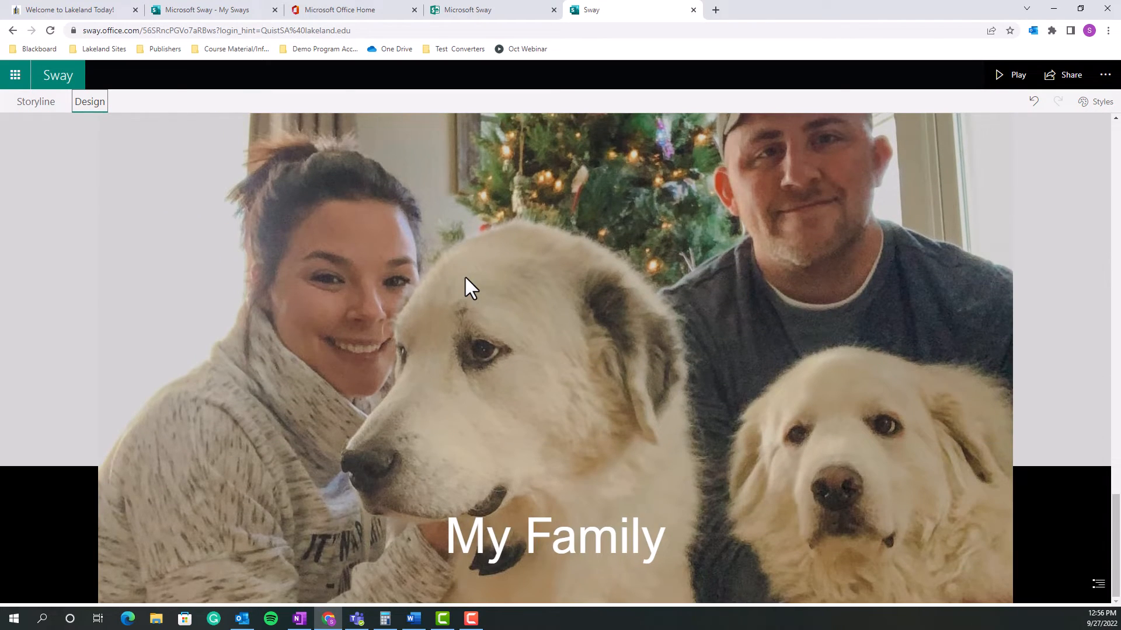
left_click(36, 102)
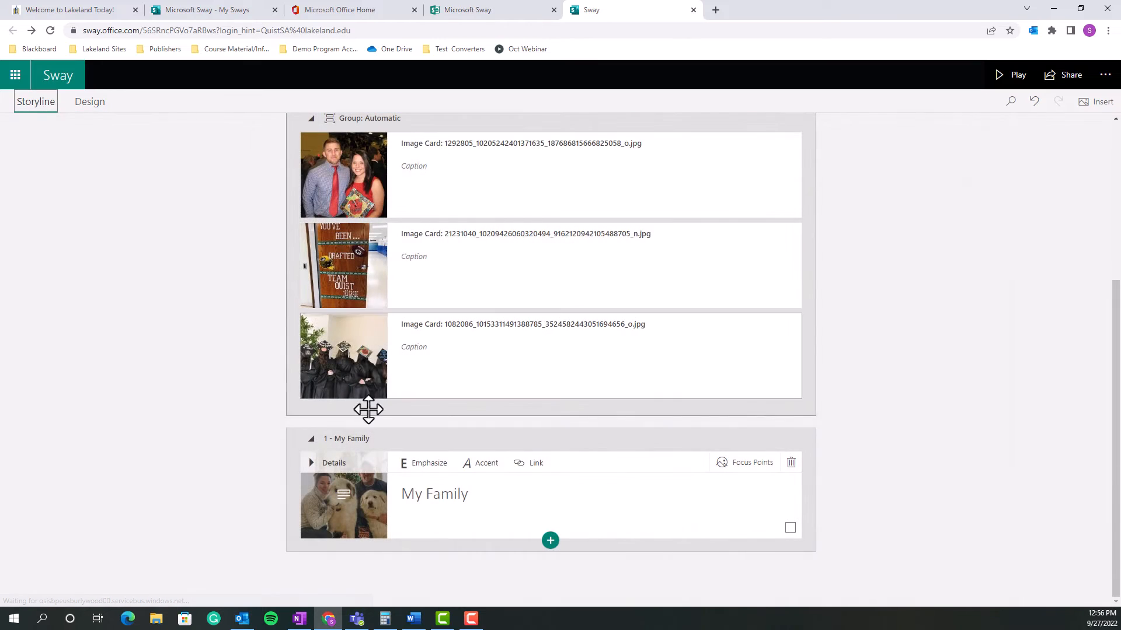
Add a text card below the My Family heading with the family paragraph beginning "I currently live in Sheboygan with my husband and two dogs"
left_click(551, 542)
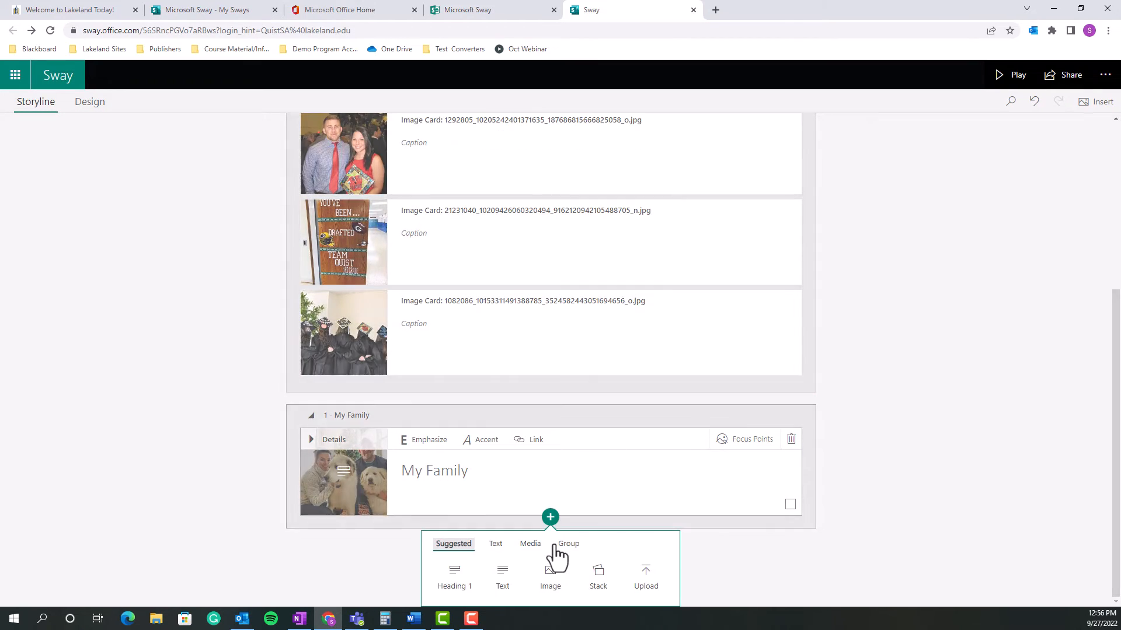
left_click(497, 546)
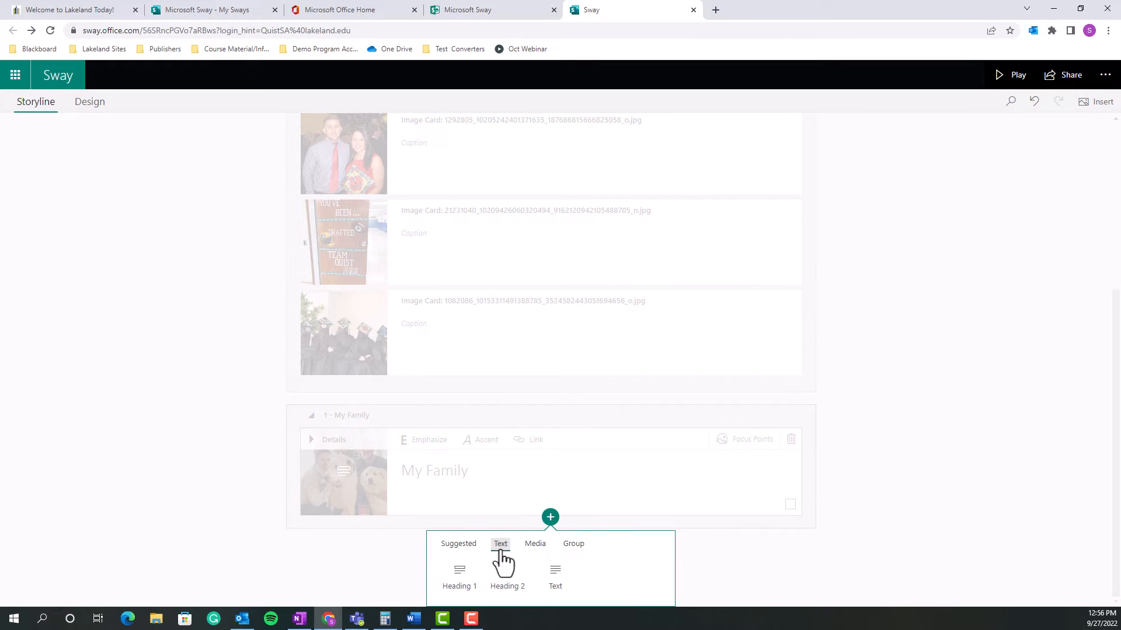
left_click(556, 577)
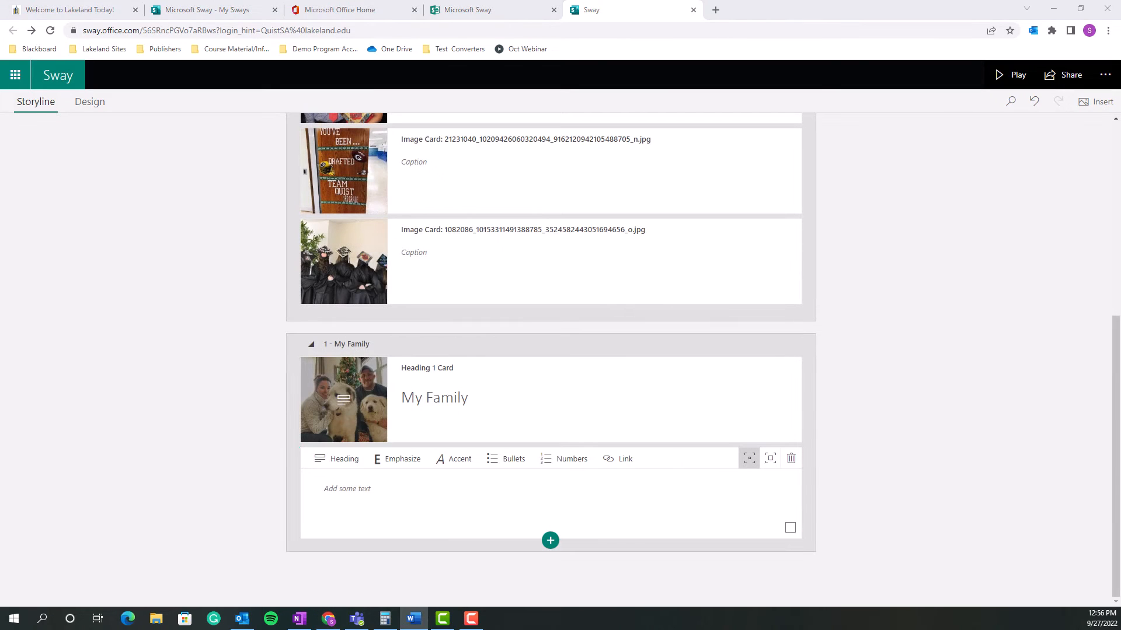
left_click(568, 492)
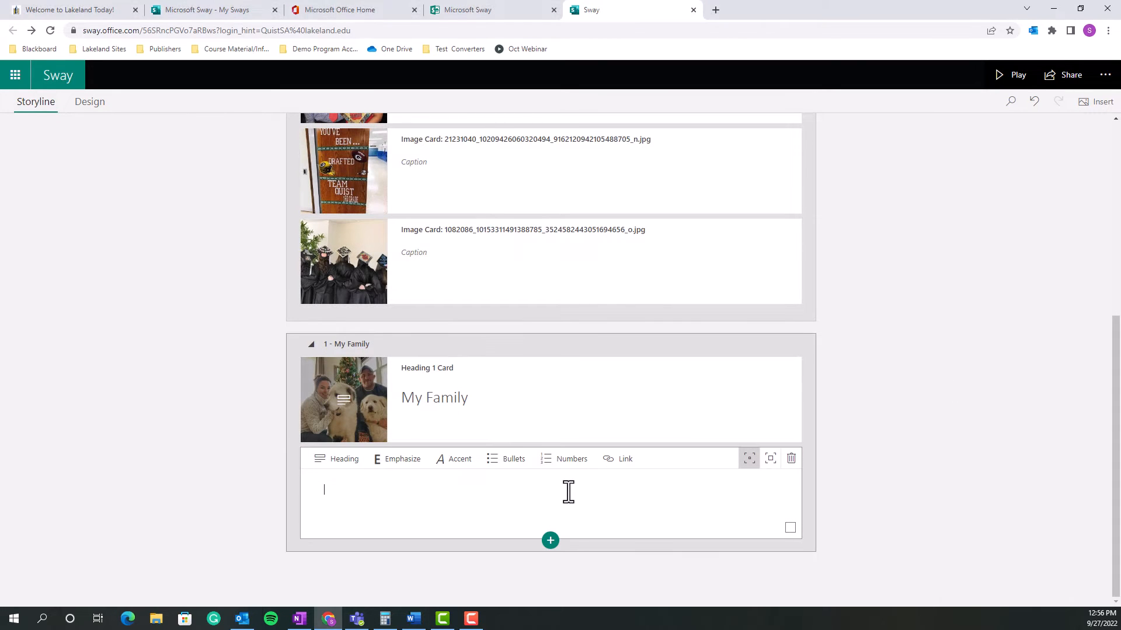
type("I currently live in Sheboygan with my husband and two dogs, Maggie and Luna. We enjoy getting outdoors, gardening, tackling DIY projects around the house, and spending time with our two huge fluffballs!")
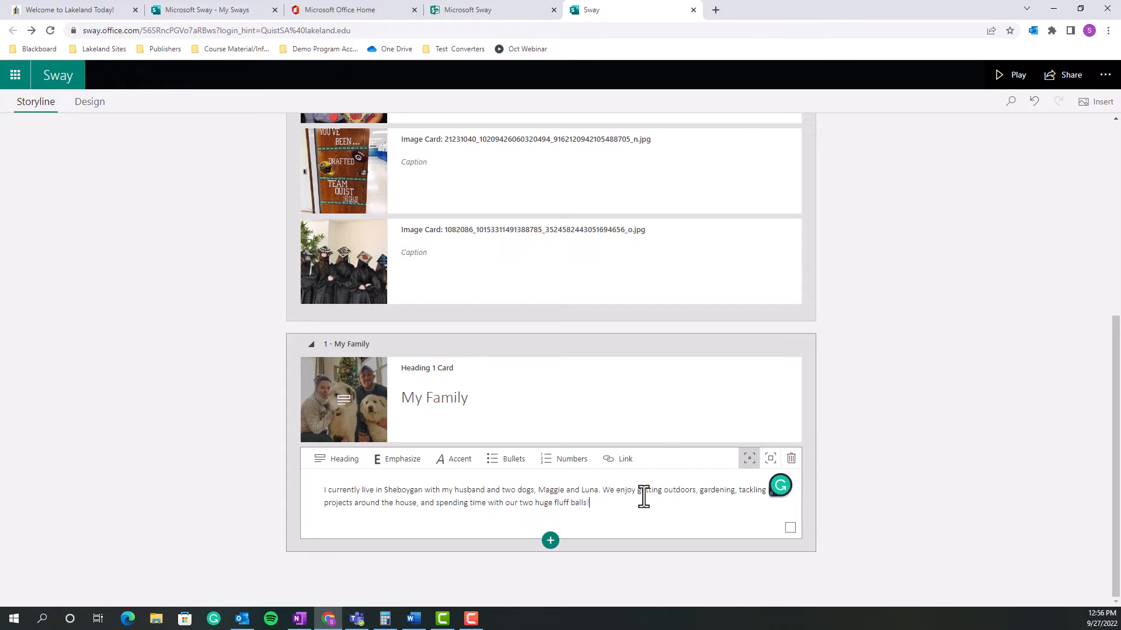
Apply Emphasize to the whole family paragraph and raise its text card to the middle emphasis level
left_click_drag(604, 506, 305, 486)
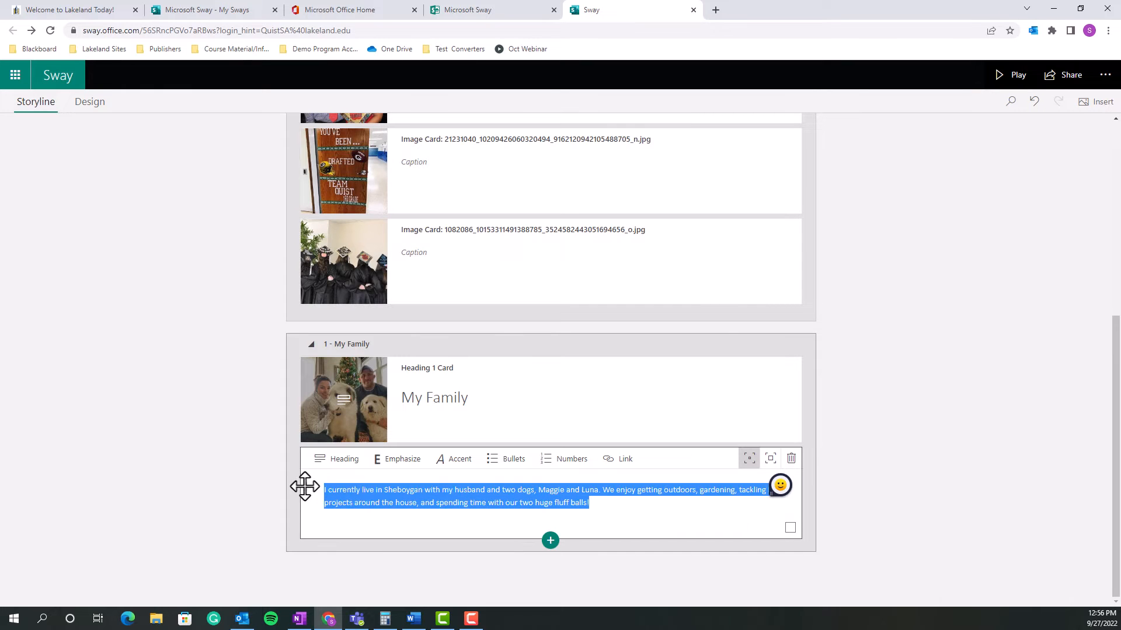
left_click(400, 459)
left_click(708, 503)
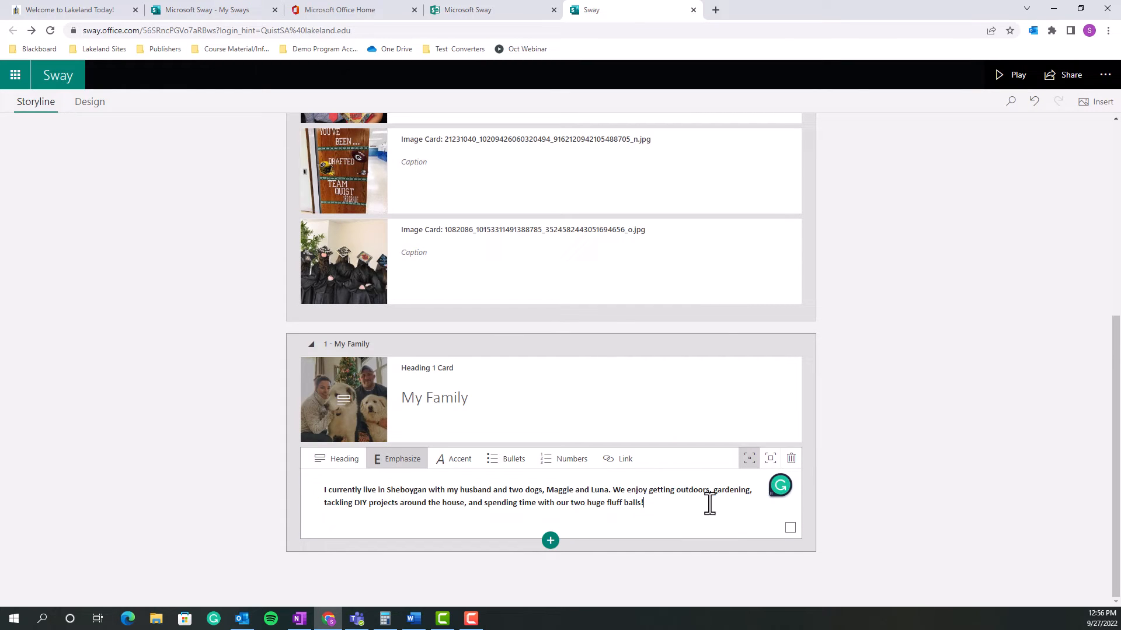
left_click(772, 463)
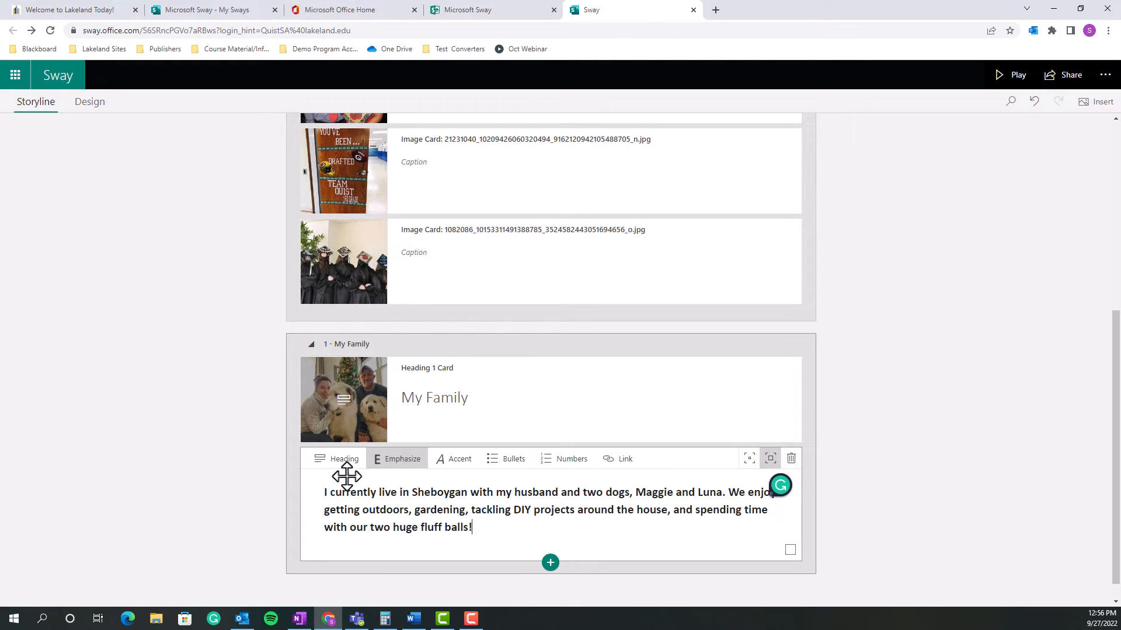
Insert a Stack group below the family text card and add the first dog photo to it from the desktop
scroll(453, 470, "down", 1)
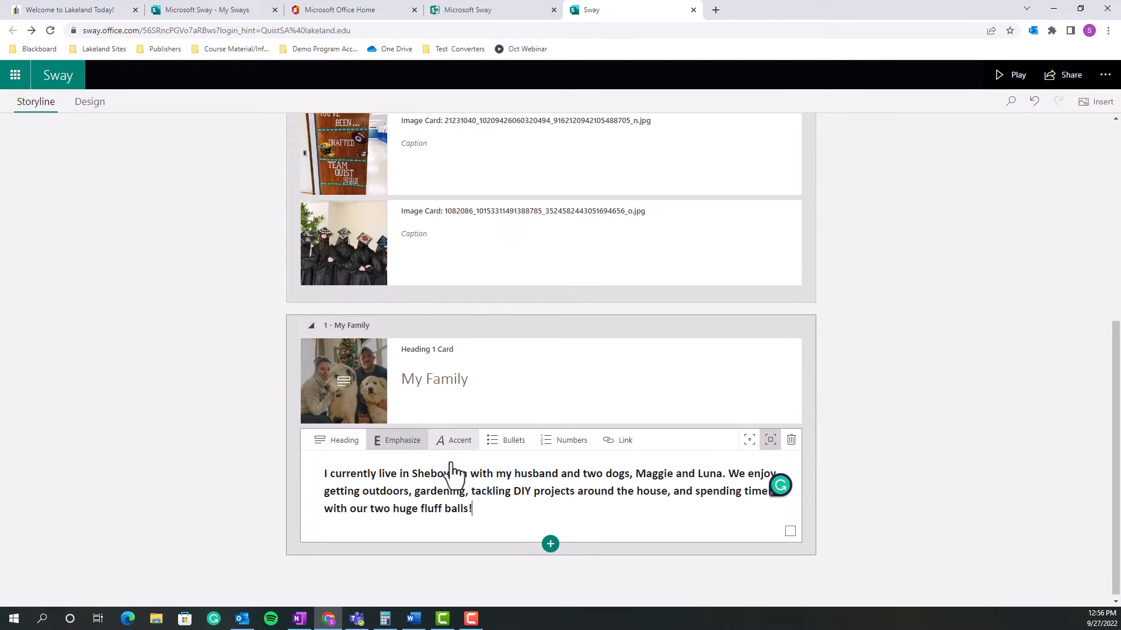
left_click(550, 542)
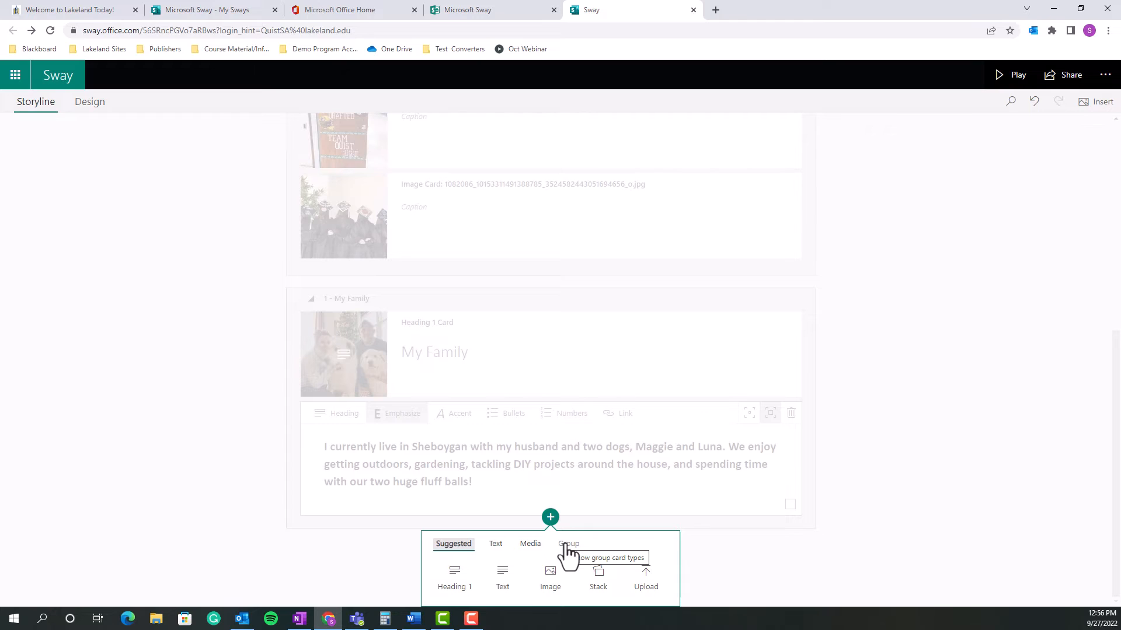
left_click(570, 546)
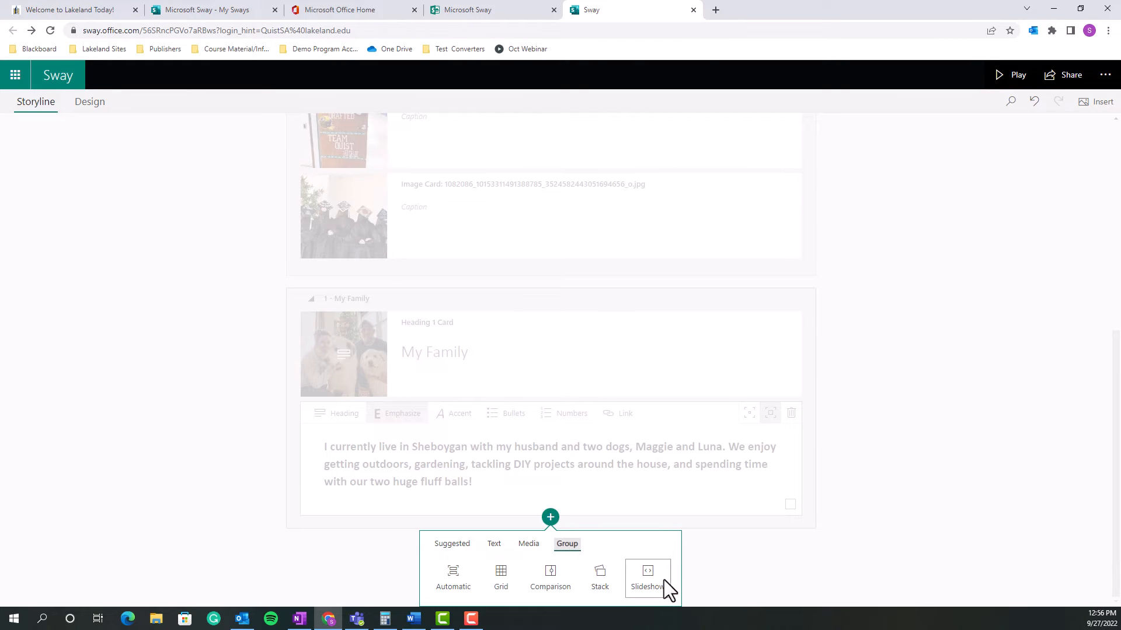
left_click(605, 581)
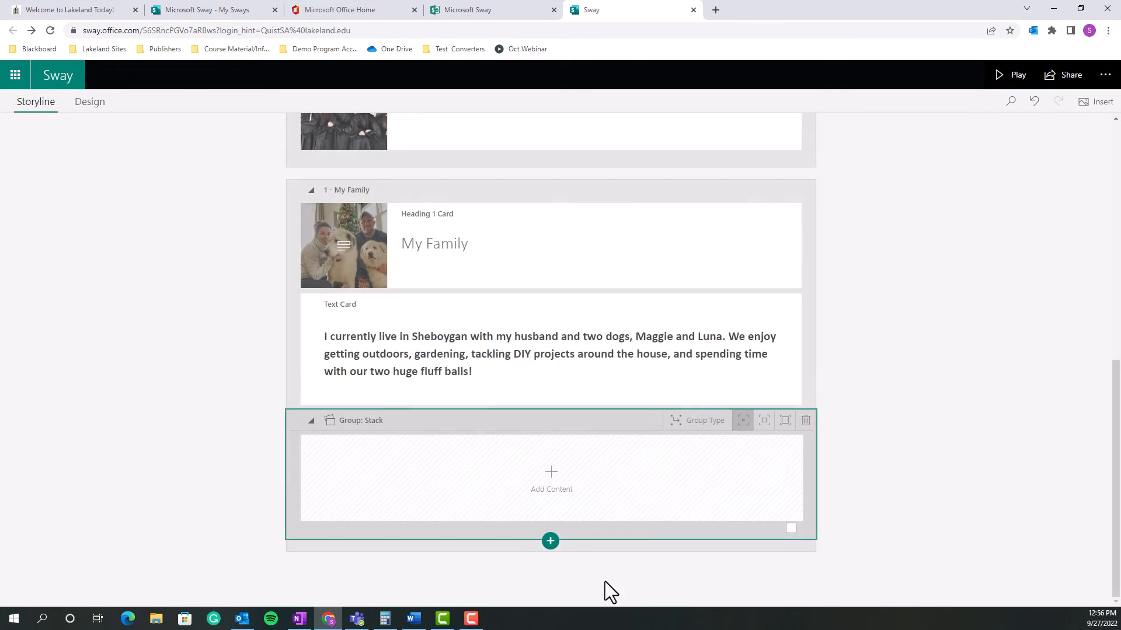
left_click(1080, 8)
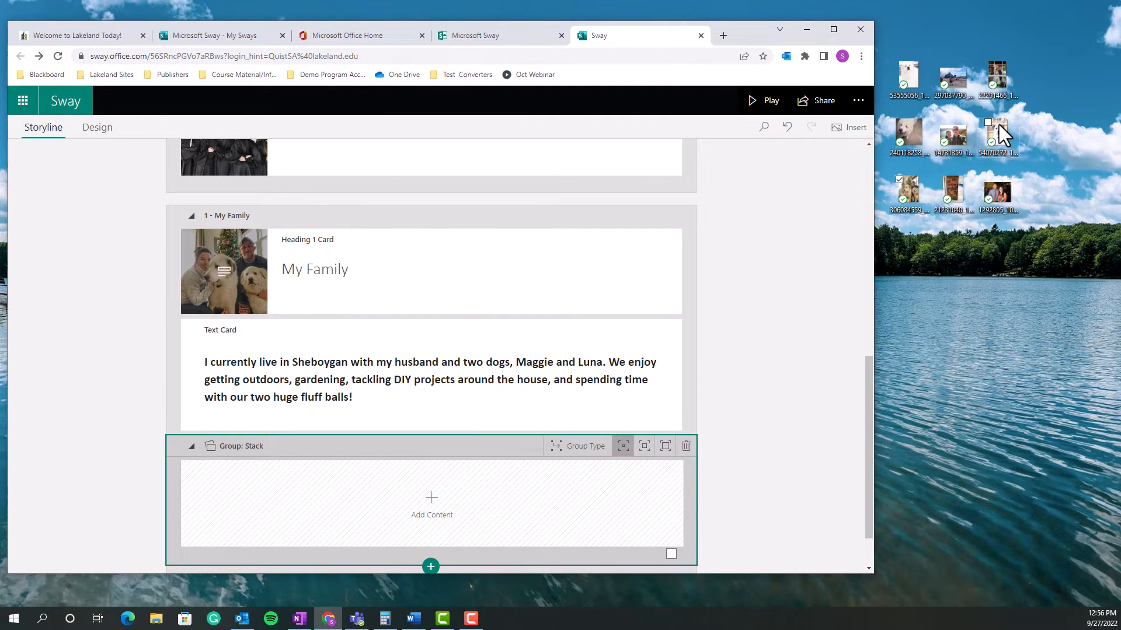
left_click_drag(996, 135, 424, 501)
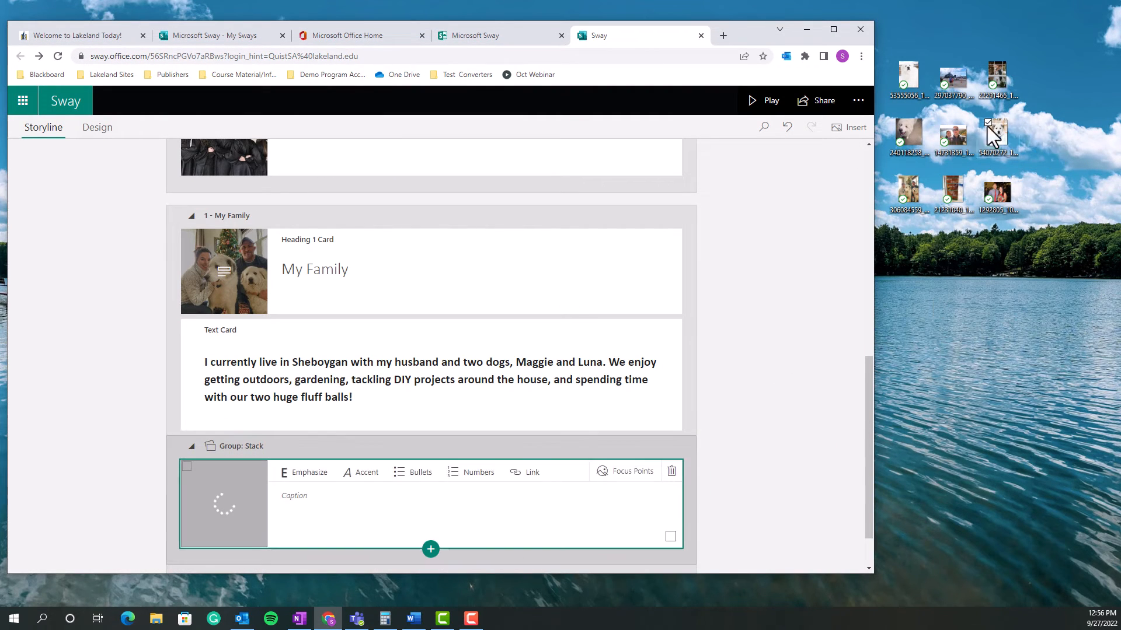
Add the couple selfie, dog close-up, wedding, airplane and remaining white dog photos from the desktop to the Stack group, then maximize the browser window
left_click_drag(958, 135, 583, 518)
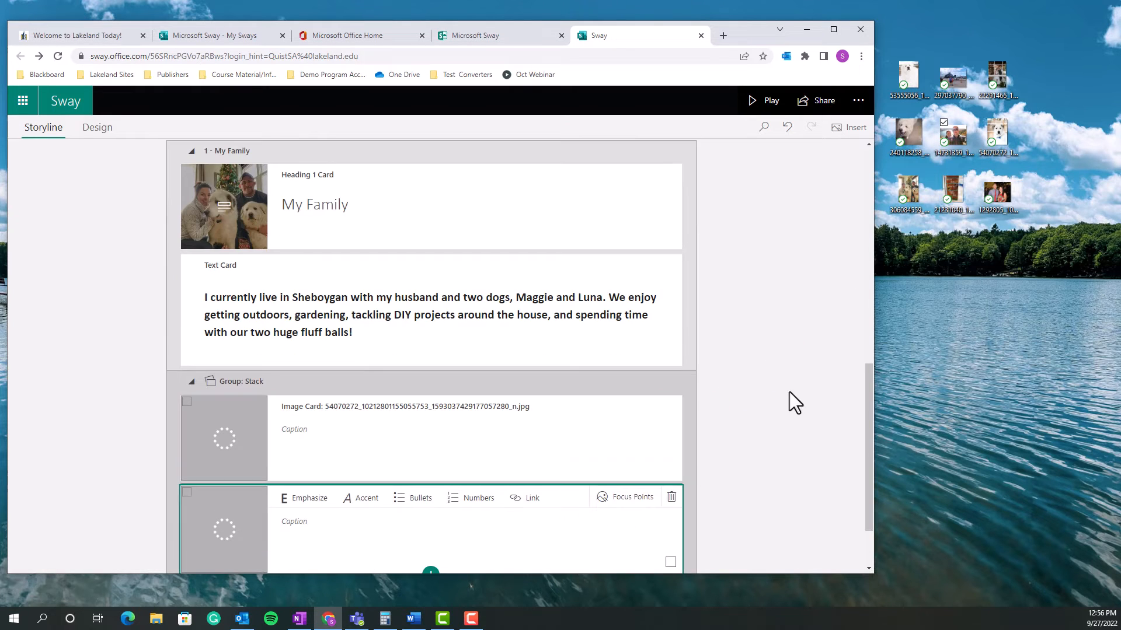
left_click_drag(925, 124, 632, 519)
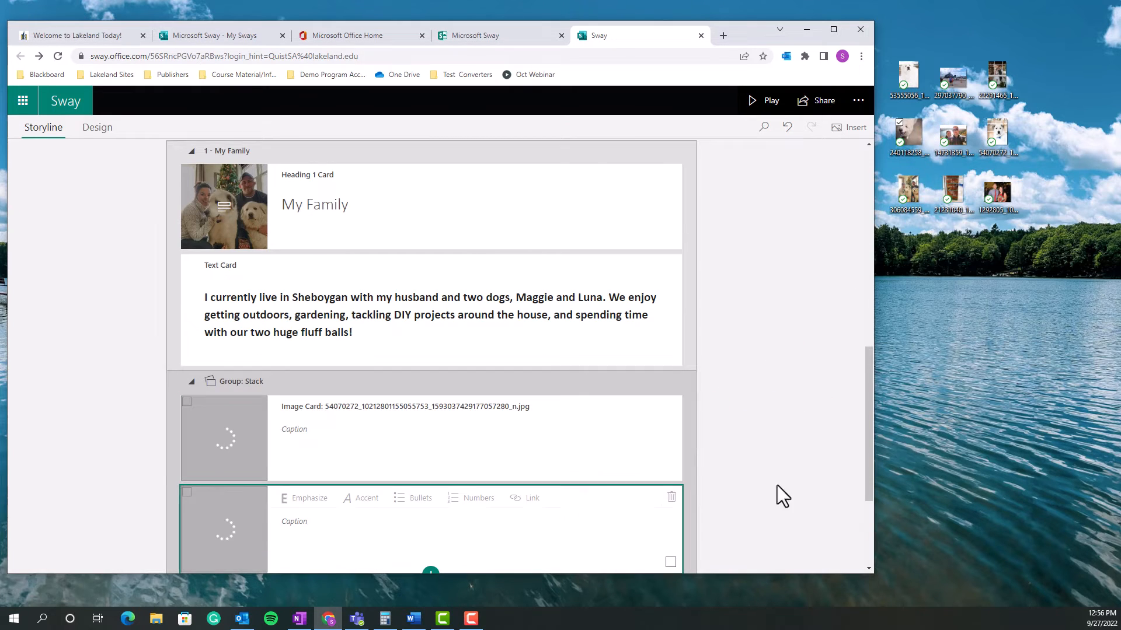
left_click_drag(996, 71, 564, 444)
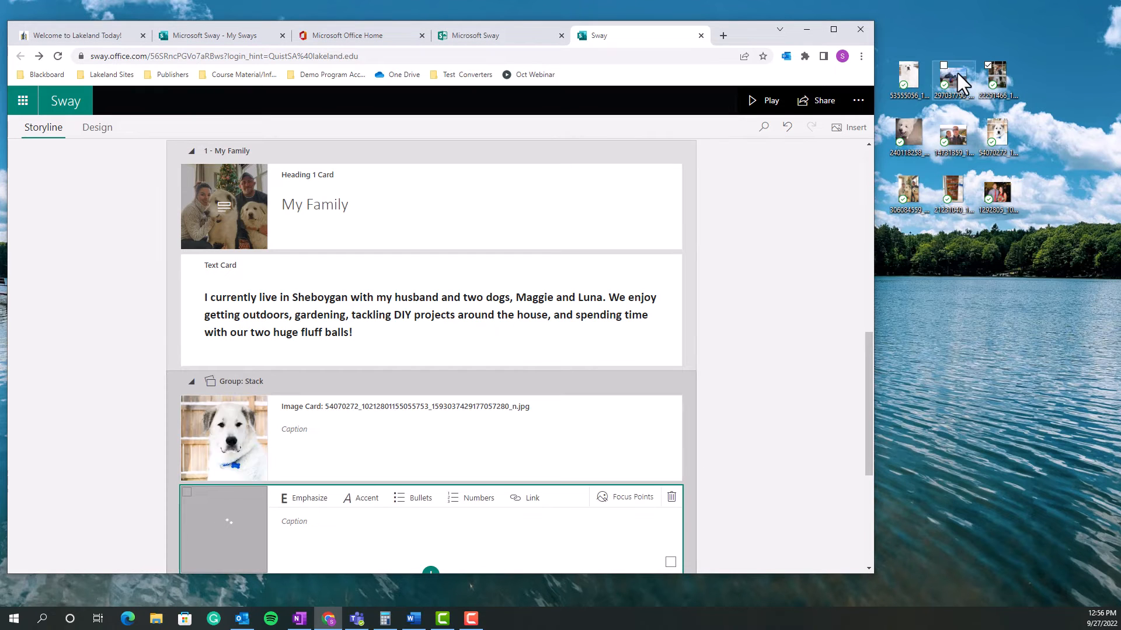
left_click_drag(959, 82, 583, 446)
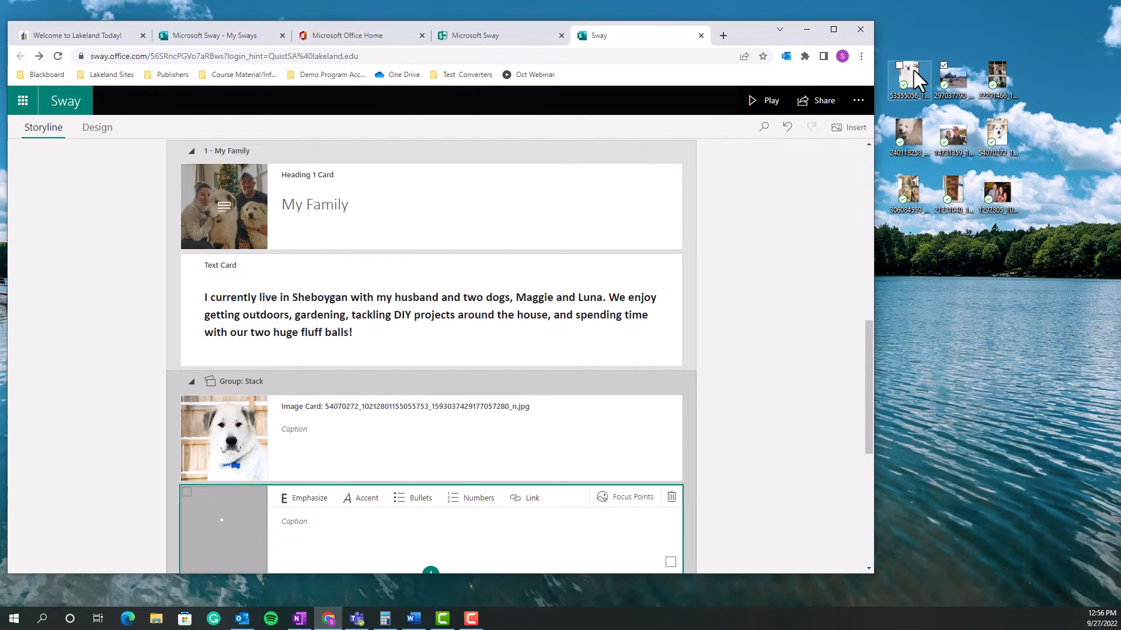
left_click_drag(919, 79, 609, 447)
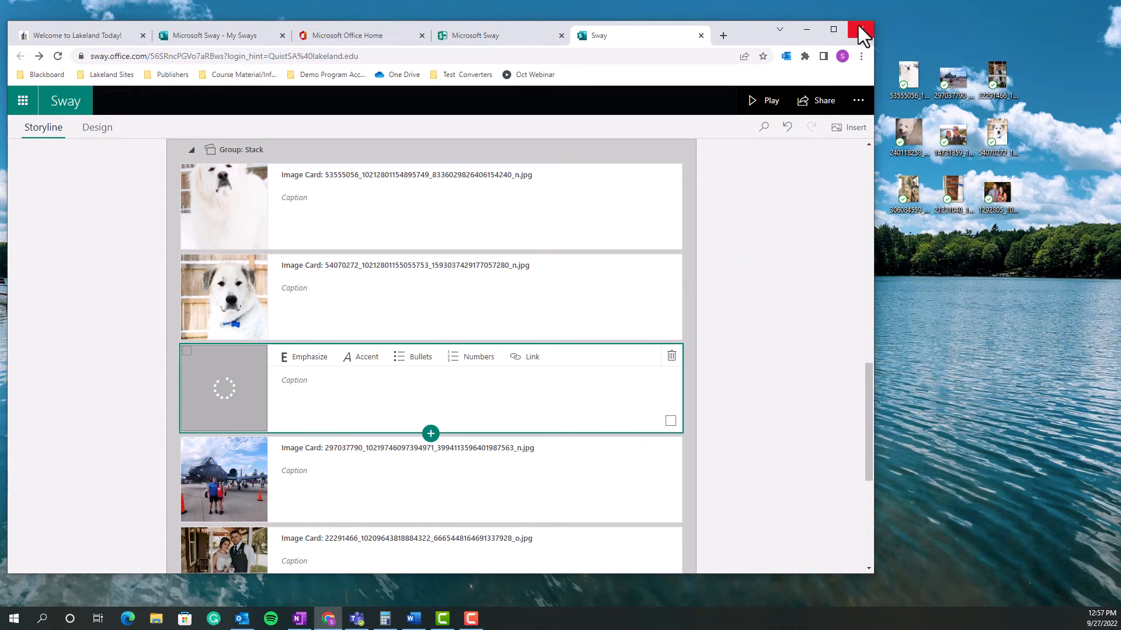
left_click(833, 30)
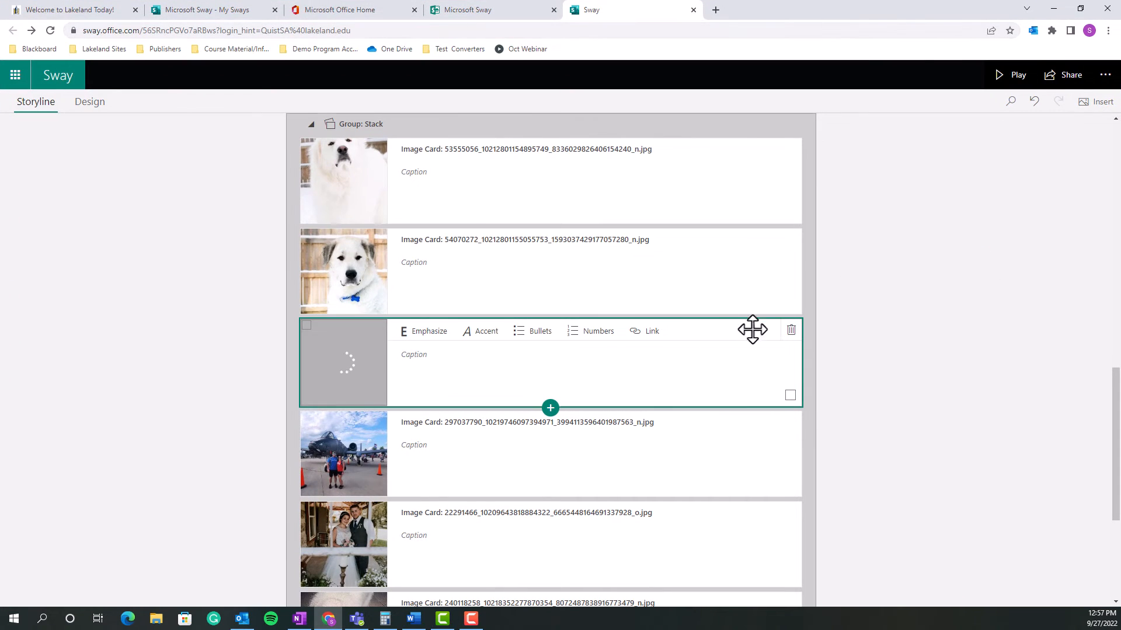
Reorder the stack photos so the airplane photo precedes IMG_4320.JPG and the dog with the blue tag sits between IMG_4320.JPG and the wedding photo
scroll(642, 345, "up", 1)
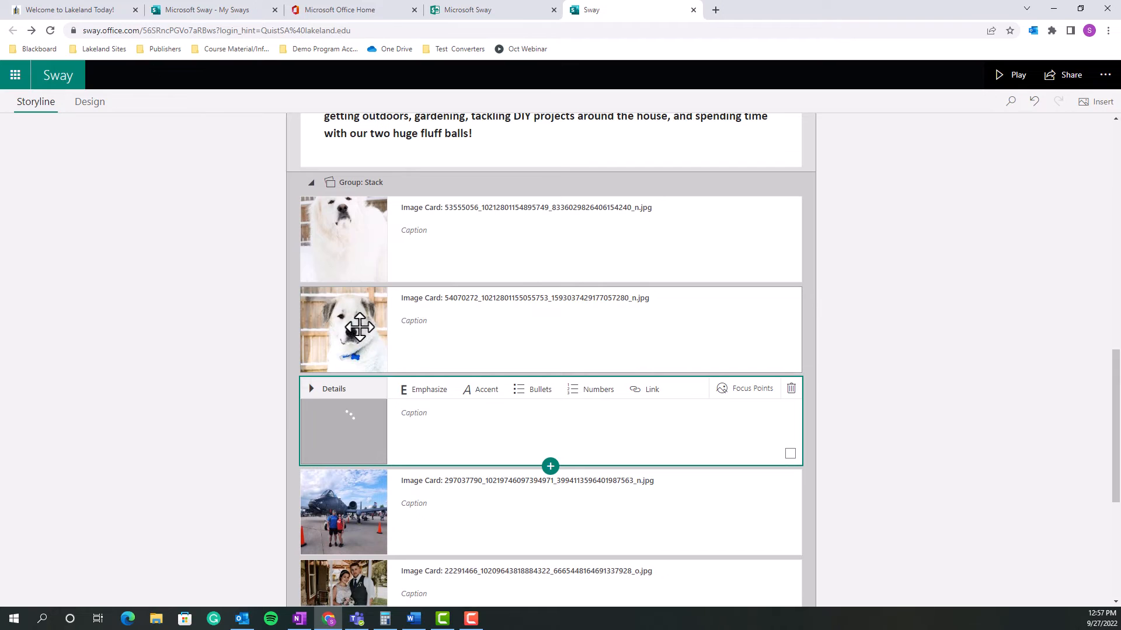
left_click_drag(357, 328, 357, 564)
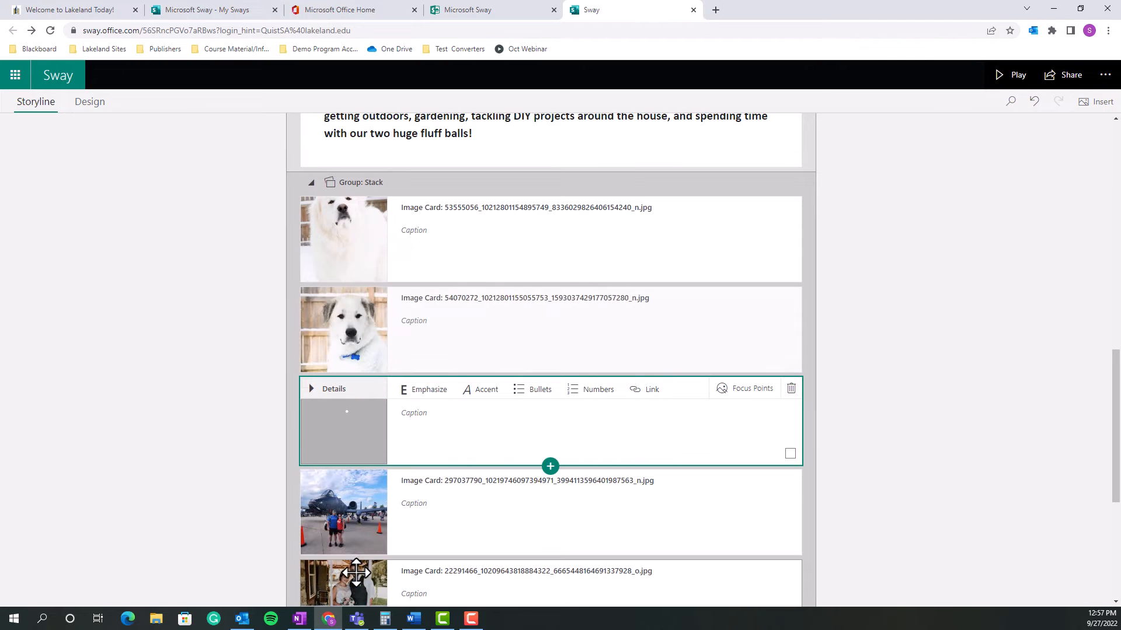
scroll(366, 470, "down", 3)
left_click_drag(355, 335, 365, 230)
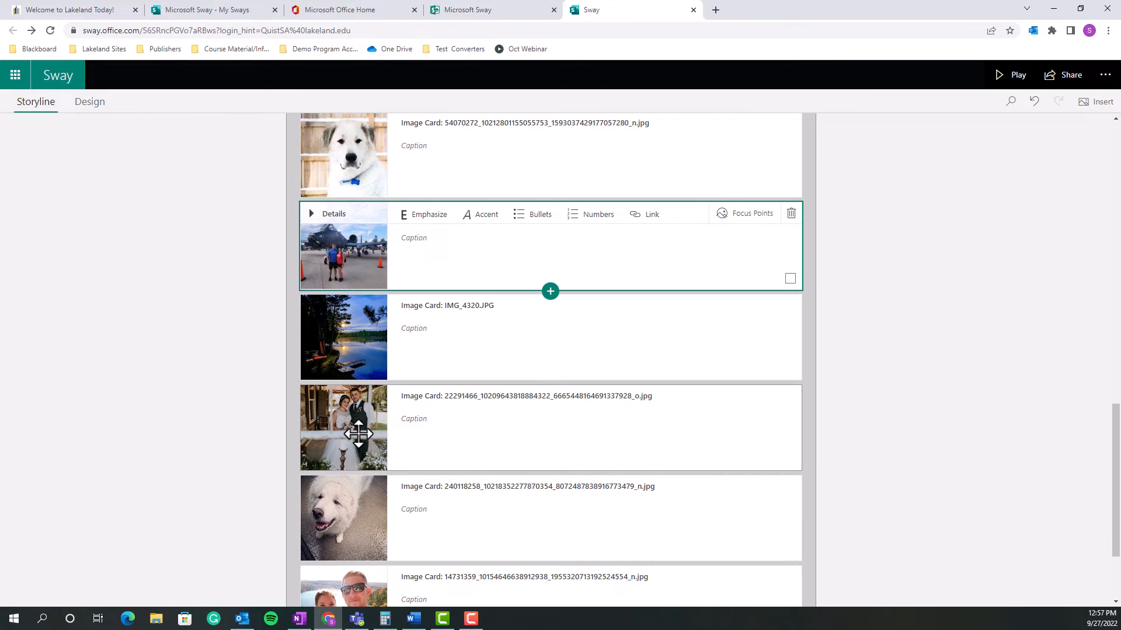
scroll(382, 449, "up", 3)
left_click_drag(353, 325, 386, 558)
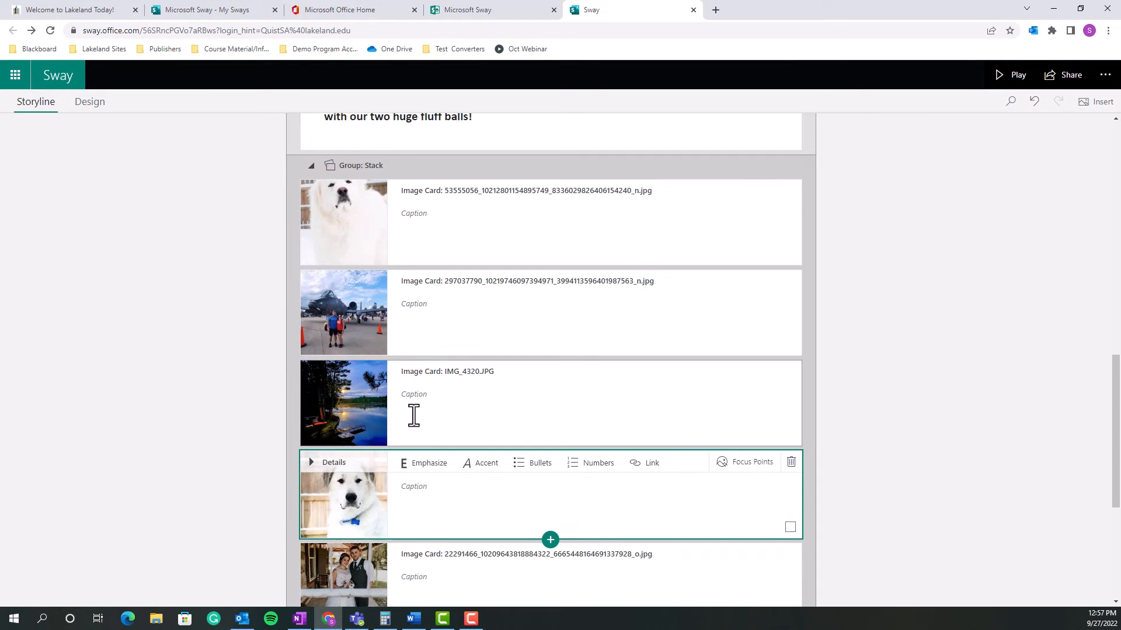
scroll(413, 416, "down", 5)
scroll(413, 414, "up", 3)
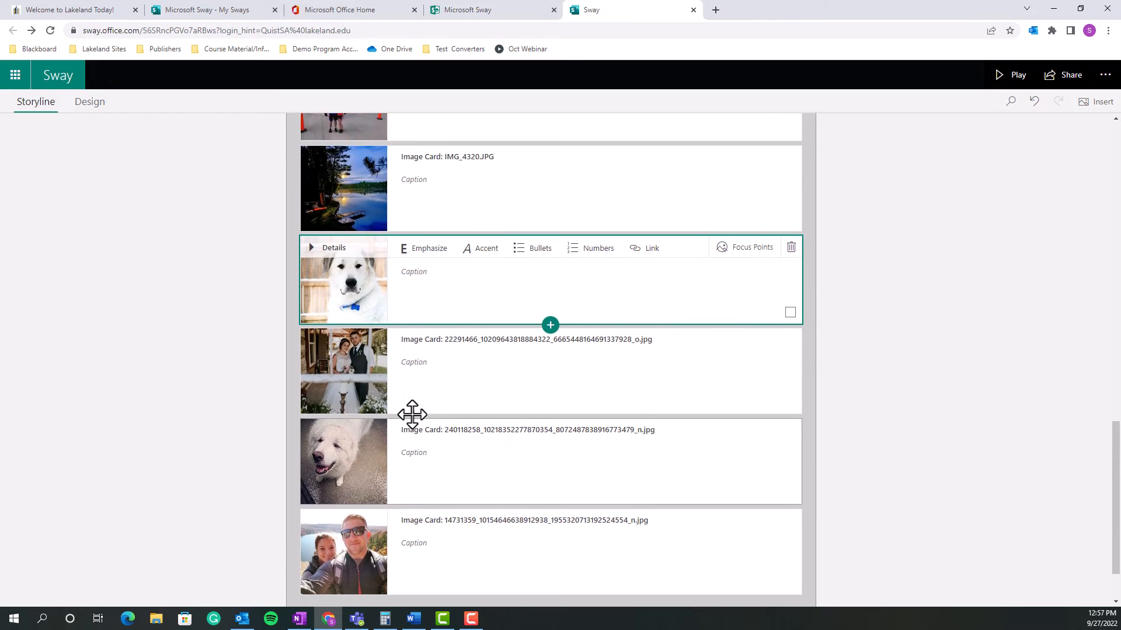
Preview the design and flip through every photo in the My Family stack
scroll(413, 414, "up", 1)
scroll(413, 414, "down", 5)
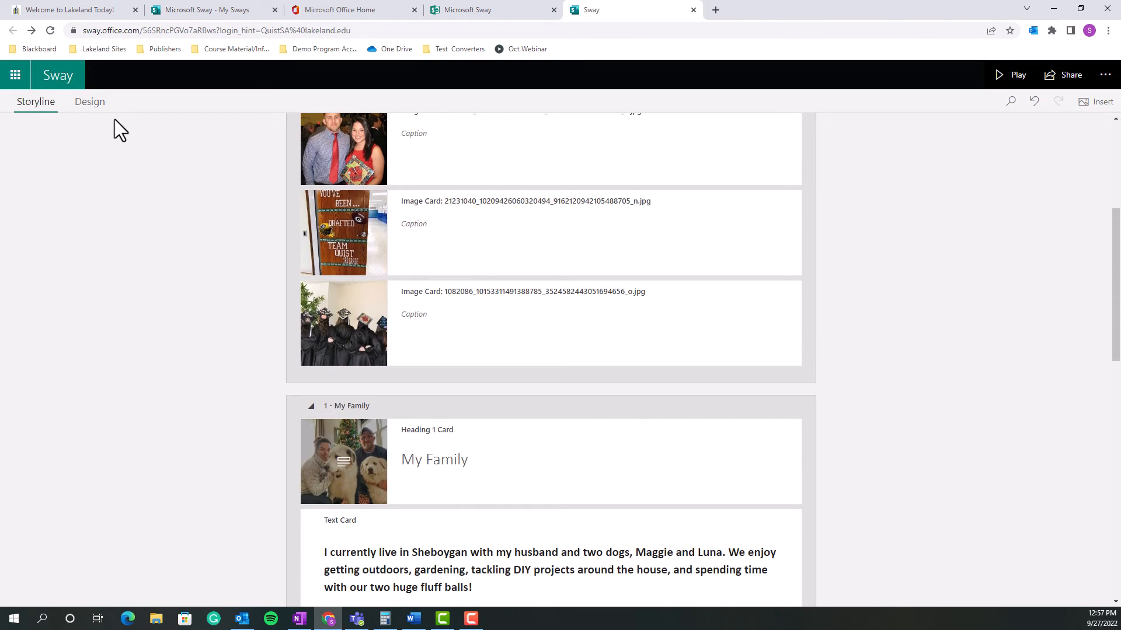
left_click(89, 102)
scroll(640, 392, "up", 2)
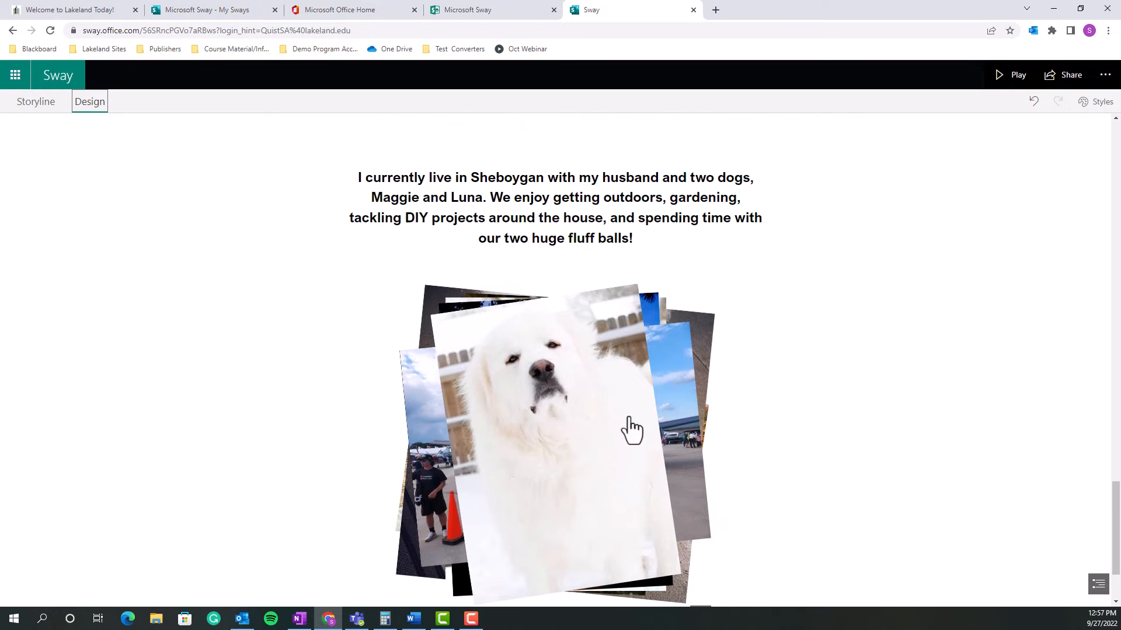
left_click(588, 461)
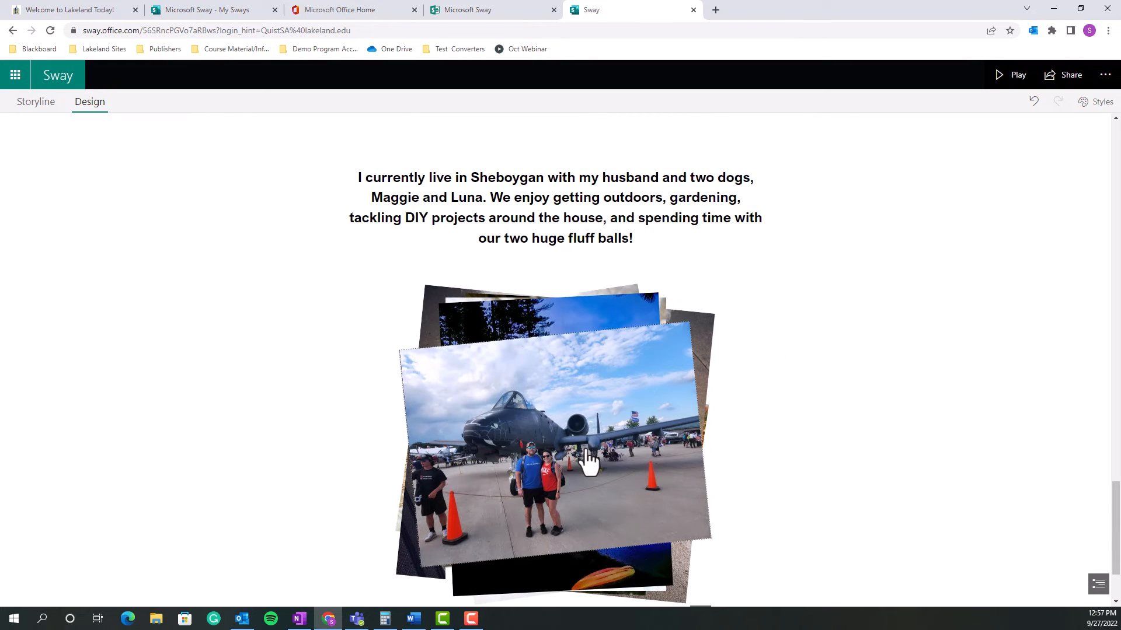
left_click(602, 461)
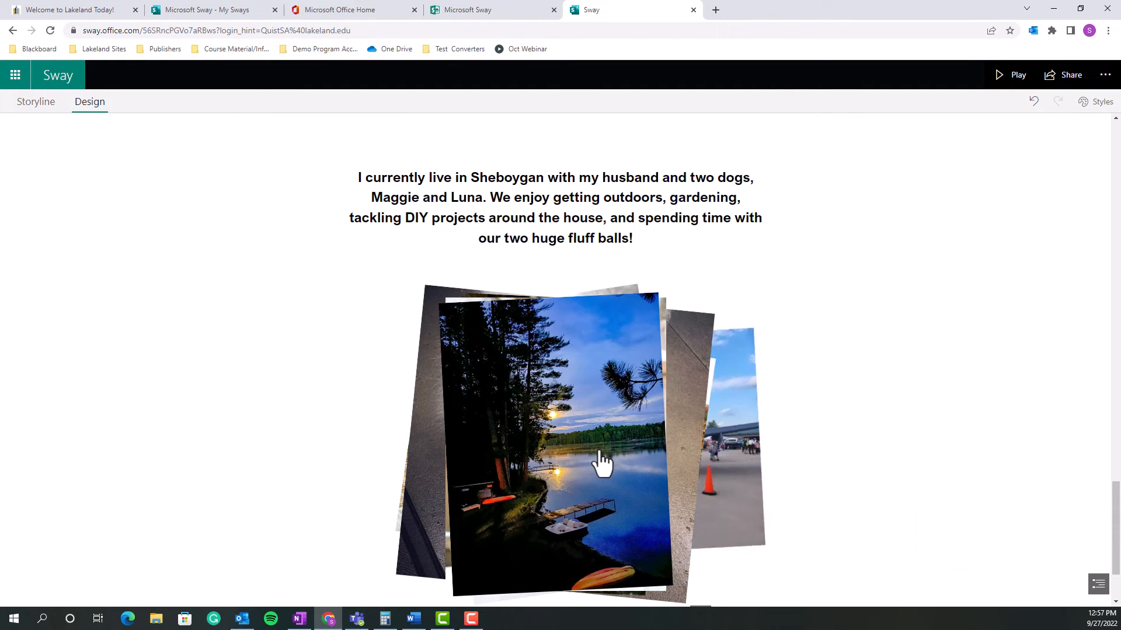
left_click(601, 462)
left_click(601, 462)
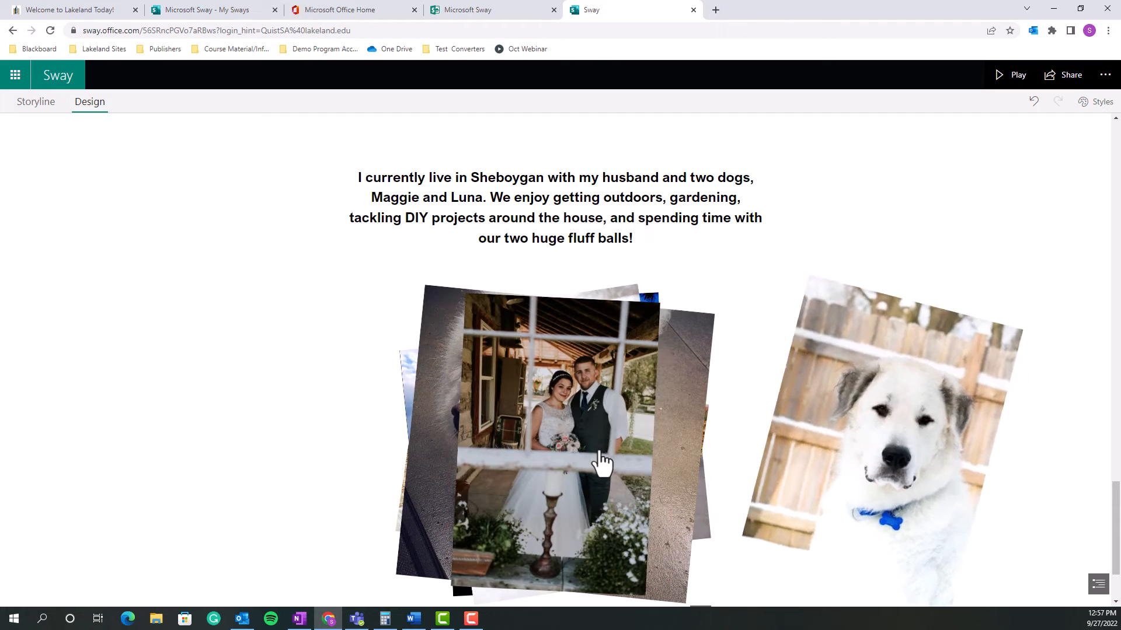
left_click(601, 461)
left_click(601, 461)
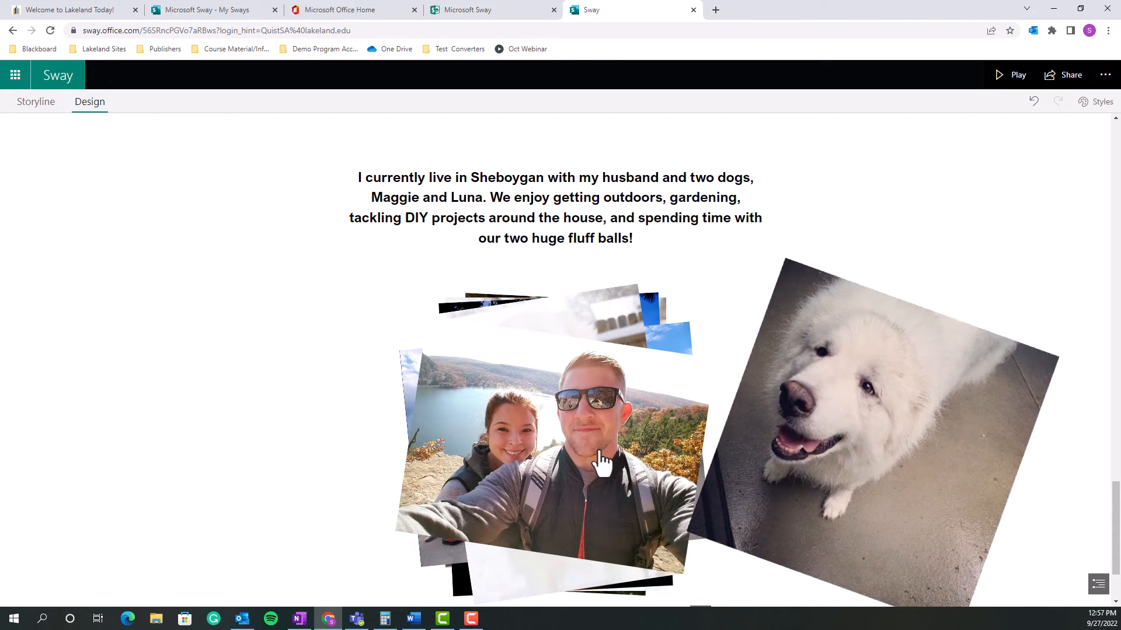
left_click(601, 461)
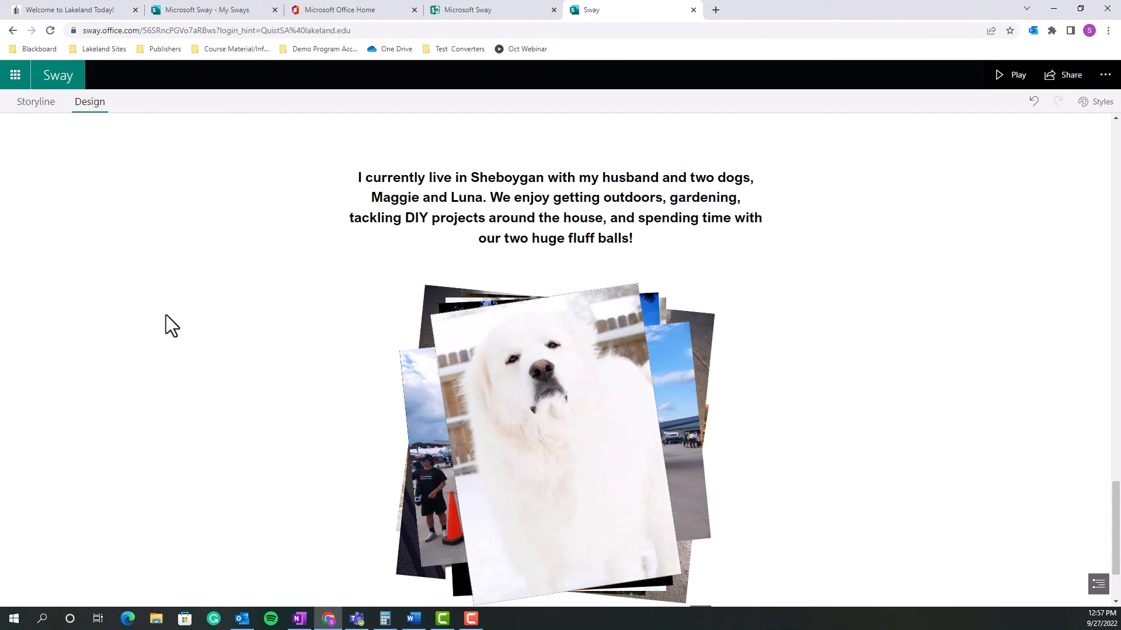
Review the storyline from the photo stack up to the title card and examine the opening of the design preview
left_click(36, 103)
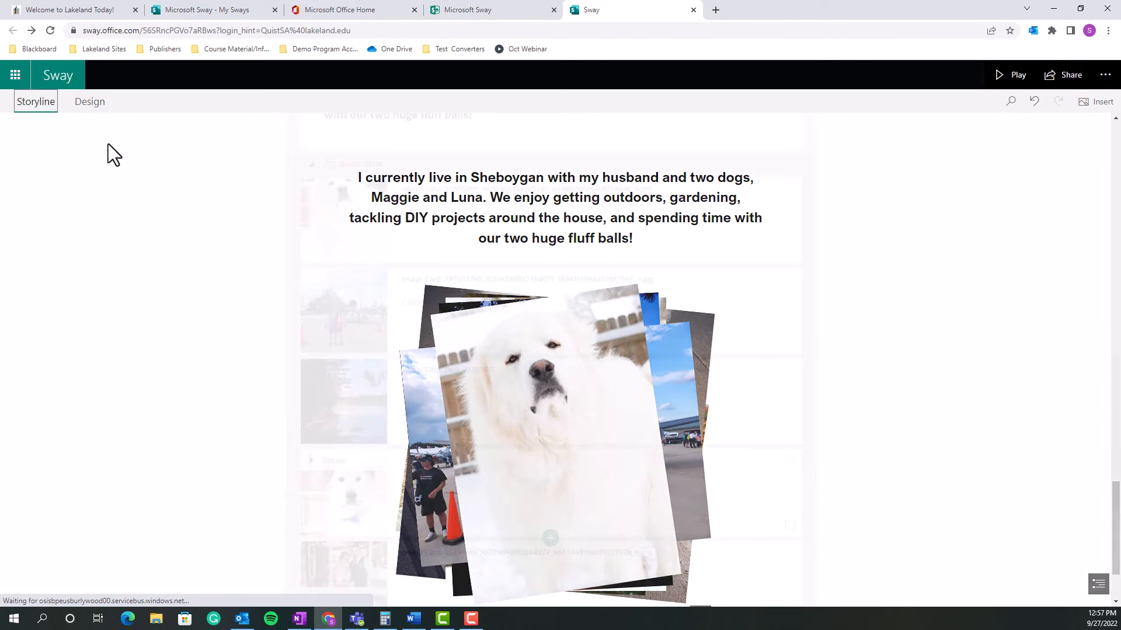
scroll(446, 328, "down", 4)
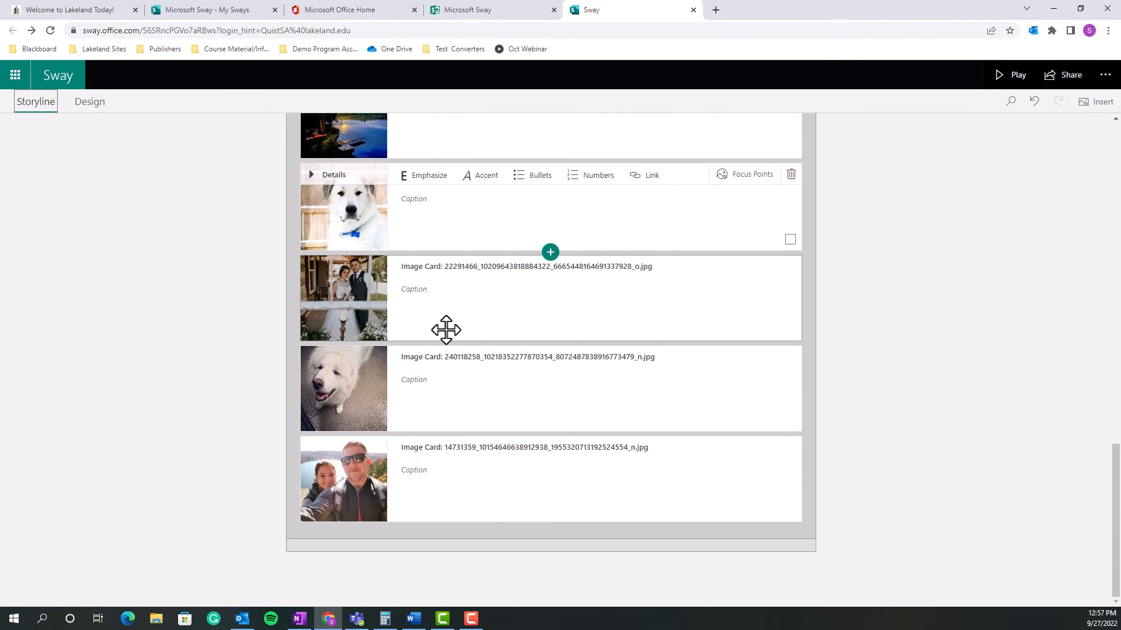
scroll(446, 330, "up", 15)
scroll(446, 331, "up", 1)
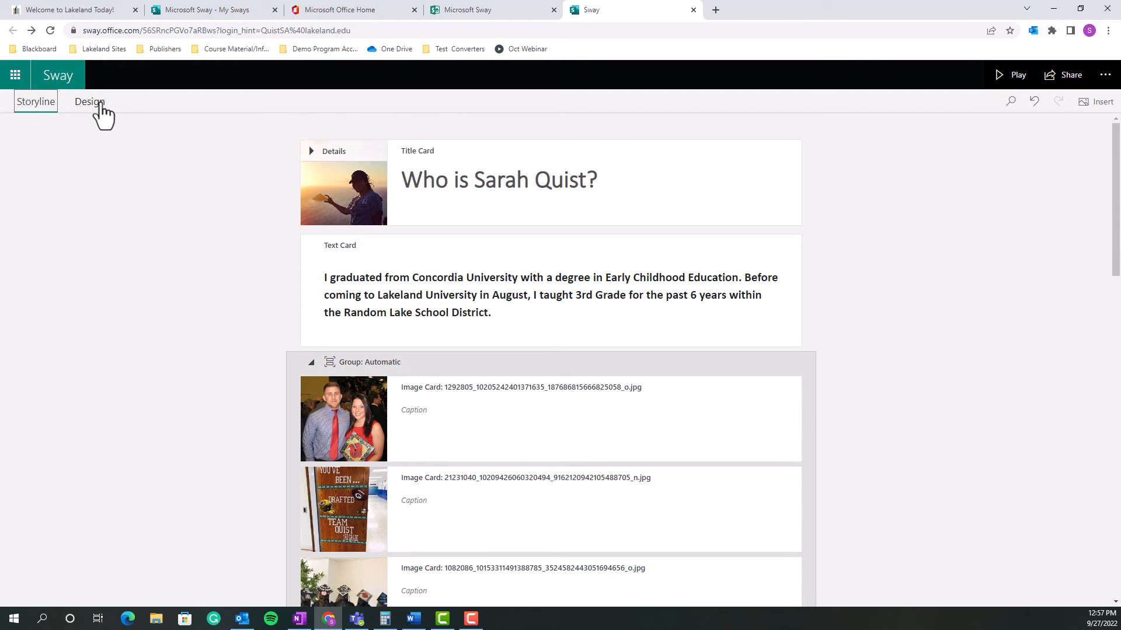
left_click(98, 104)
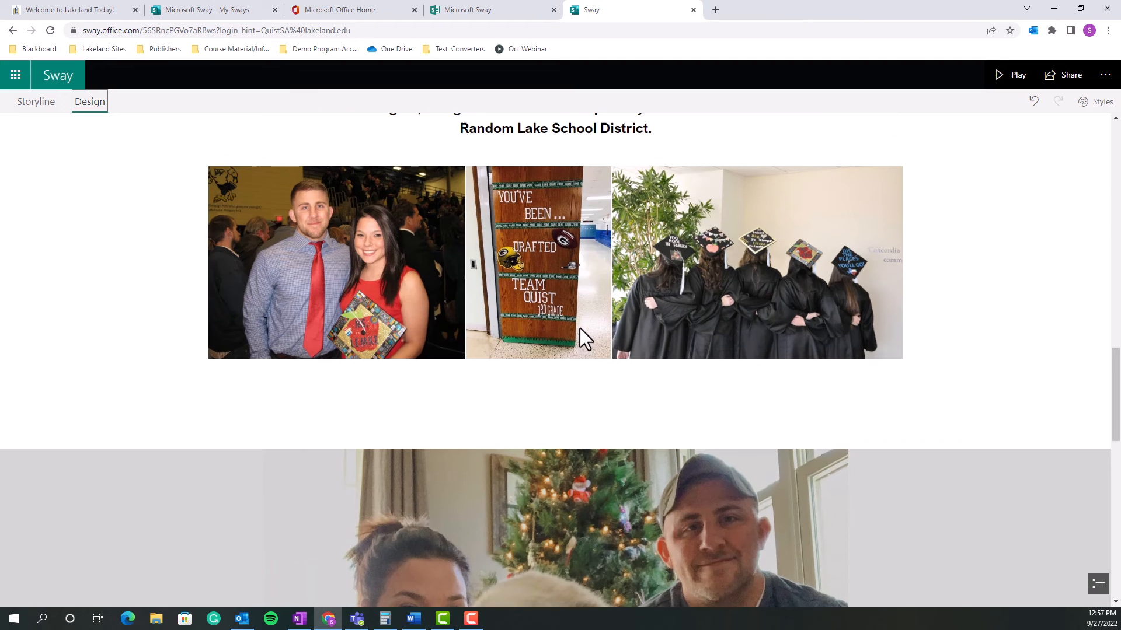
scroll(579, 328, "up", 5)
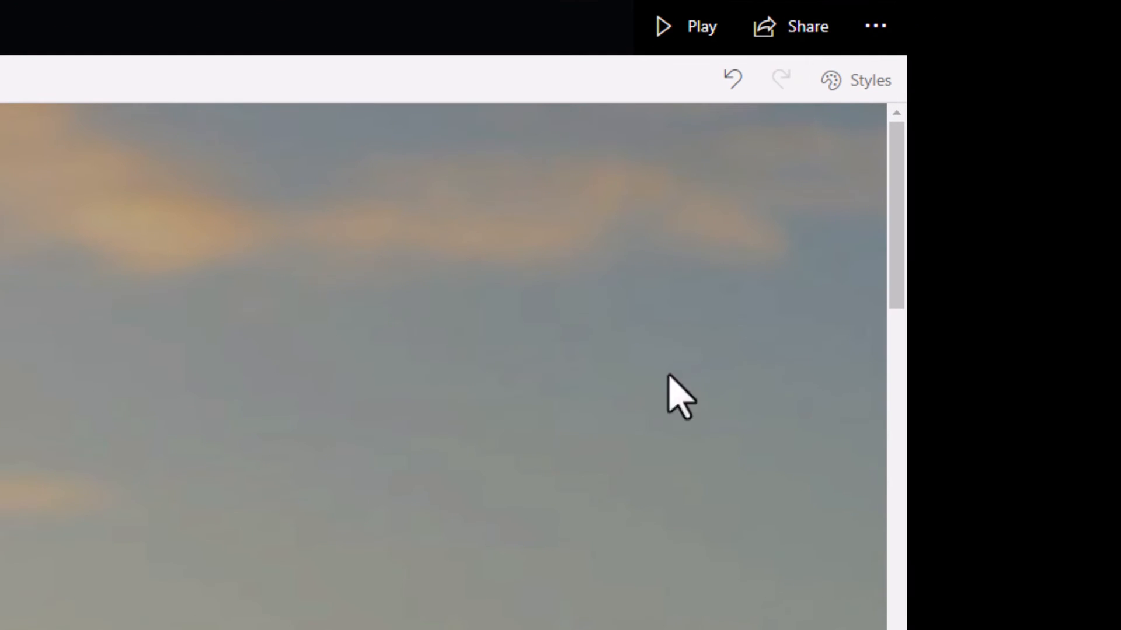
scroll(444, 367, "down", 5)
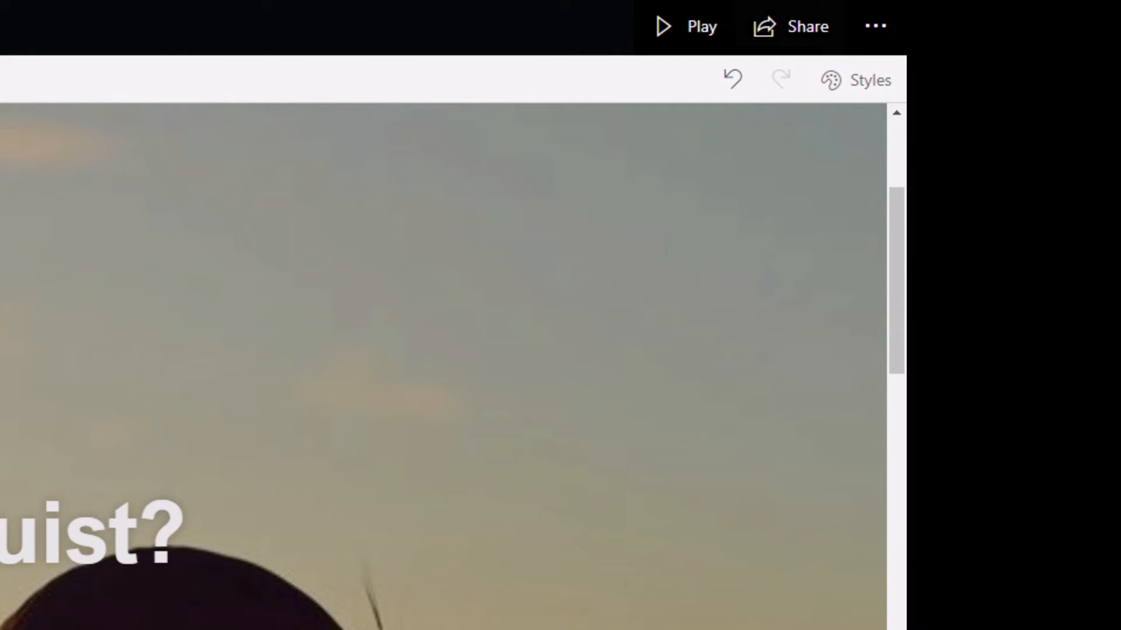
Open the style options and examine how the Sway scrolls in the Vertical layout
left_click(870, 82)
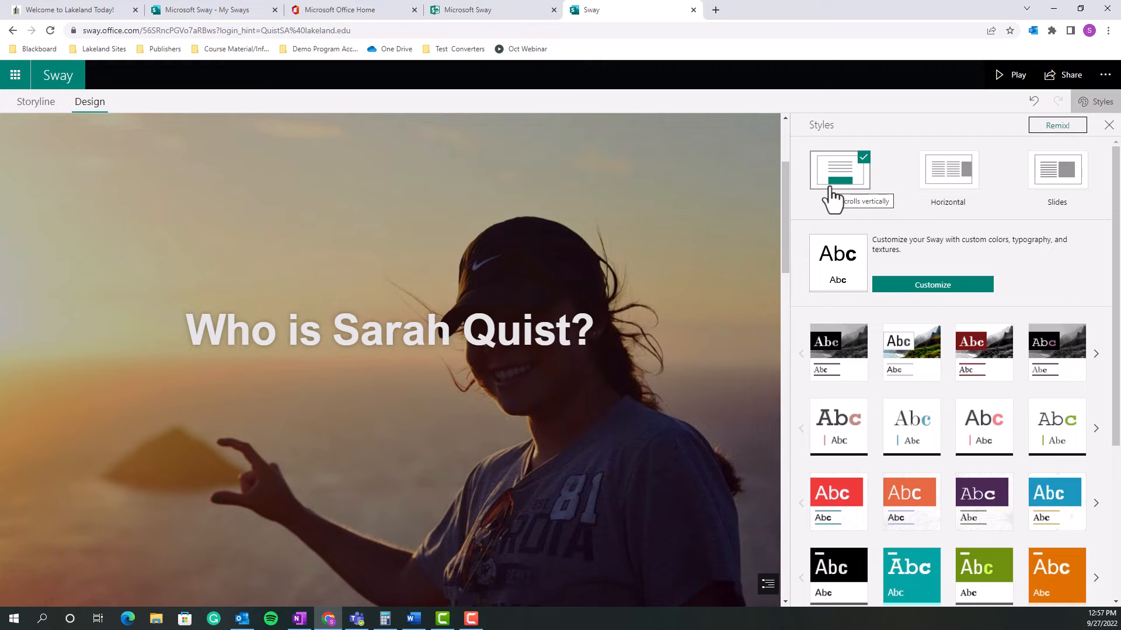
scroll(642, 338, "down", 10)
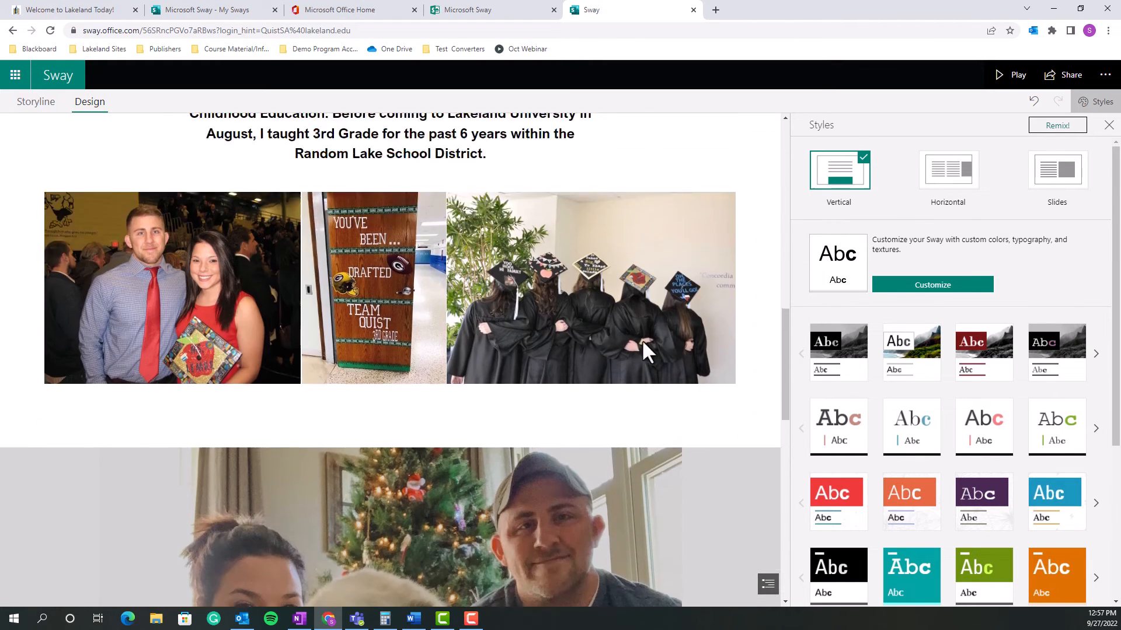
scroll(642, 339, "up", 10)
Try the Horizontal layout and browse sideways to the My Family stack and back to the title
left_click(957, 180)
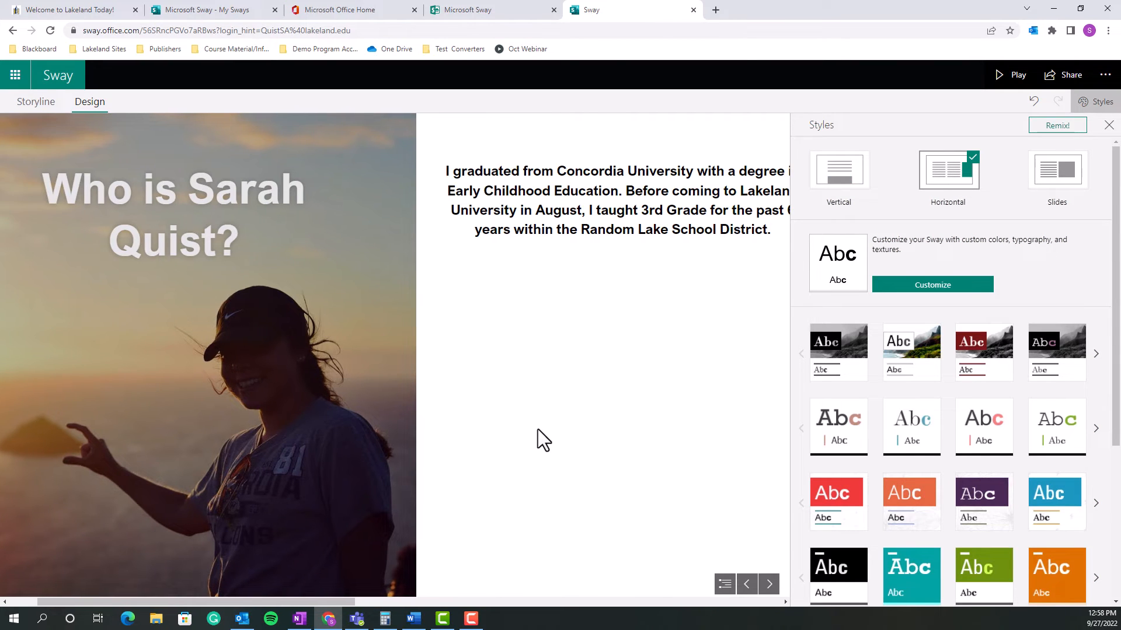
scroll(538, 429, "down", 5)
scroll(537, 430, "down", 5)
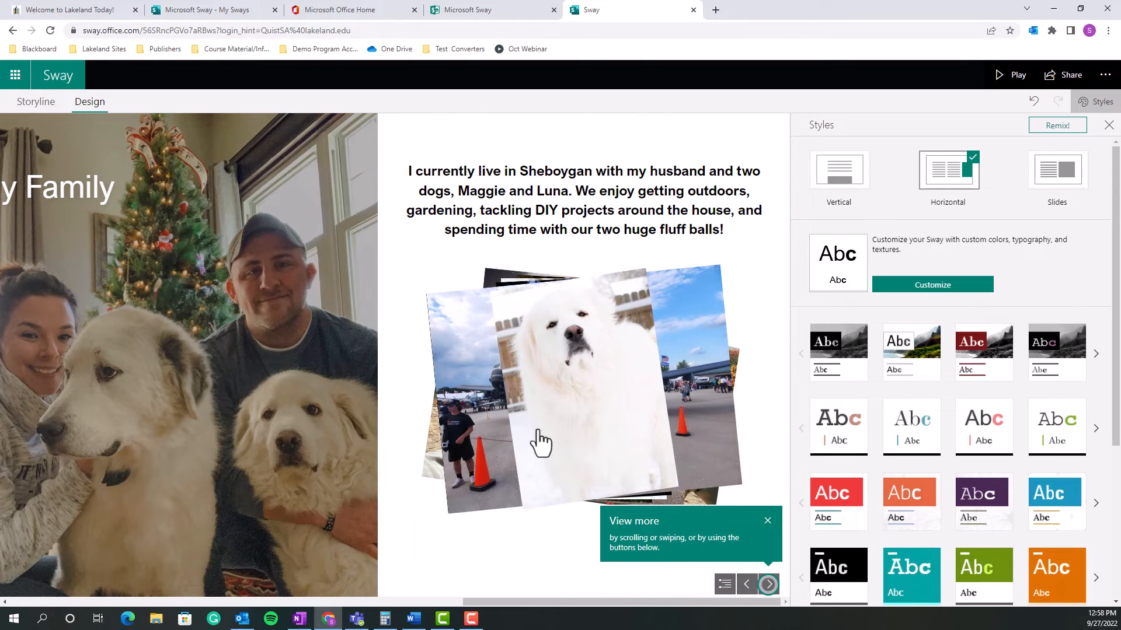
scroll(538, 432, "up", 10)
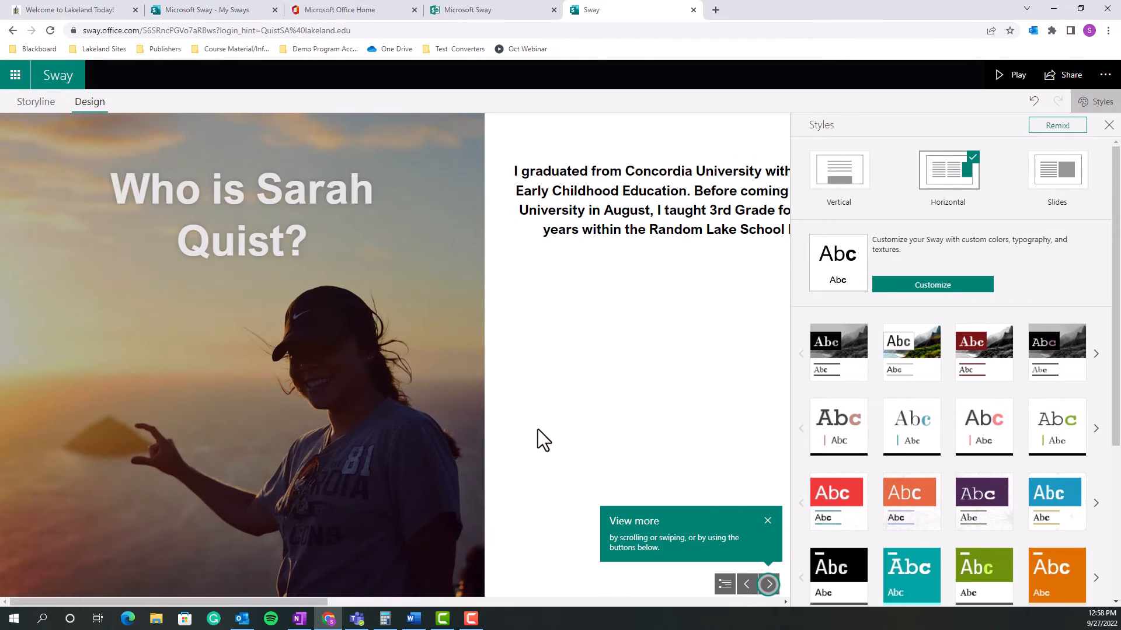
Try the Slides layout and page forward from the title to the My Family slide
left_click(1068, 184)
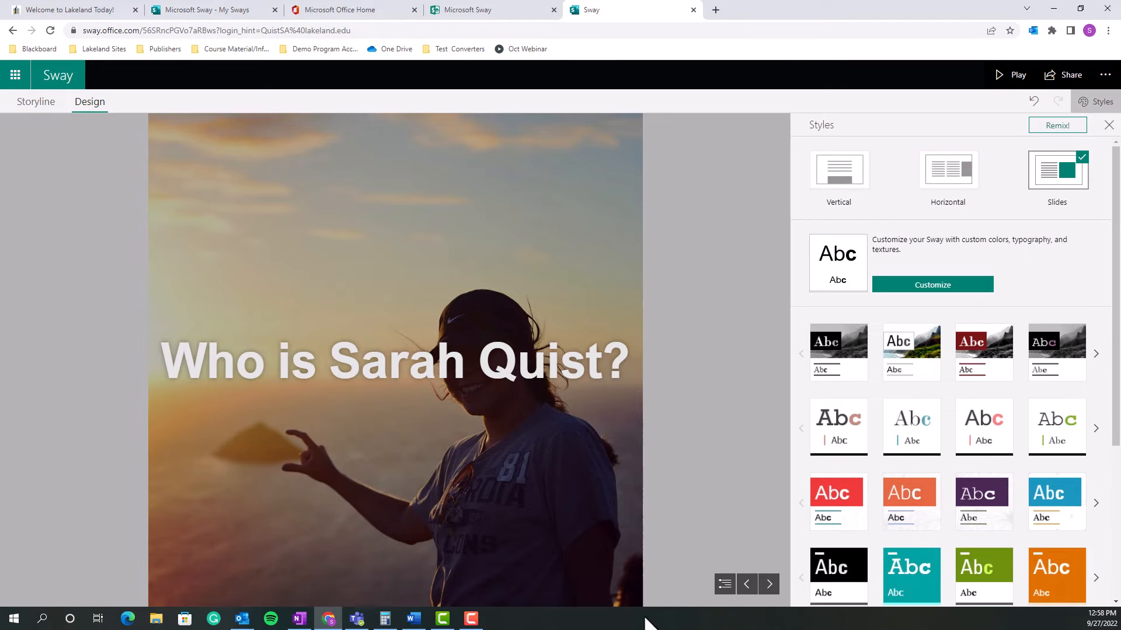
left_click(769, 585)
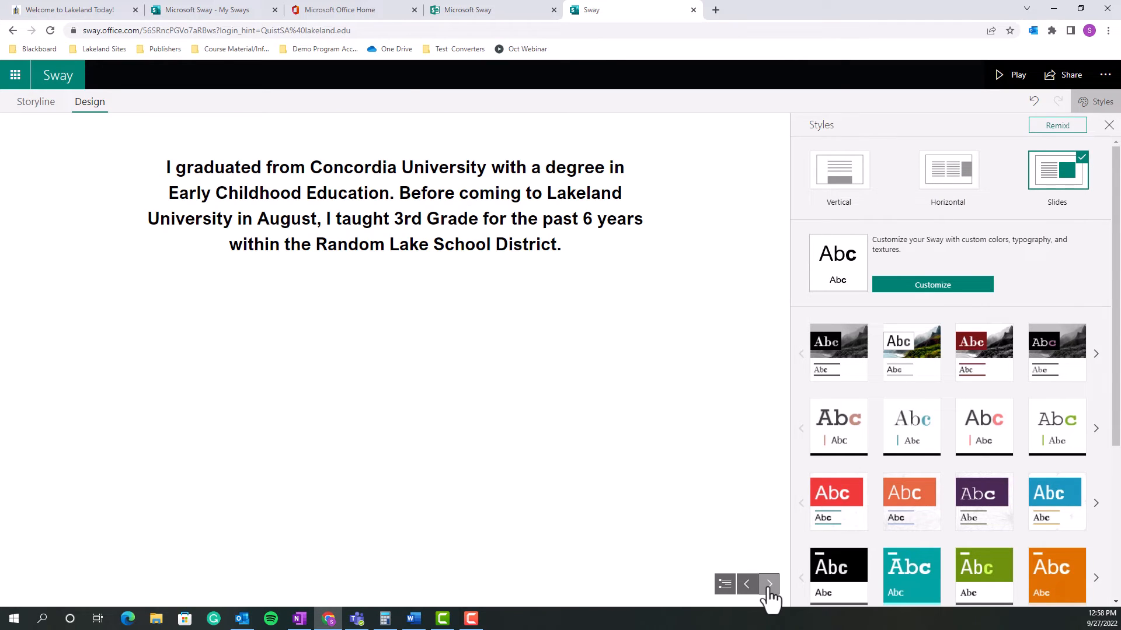
left_click(770, 585)
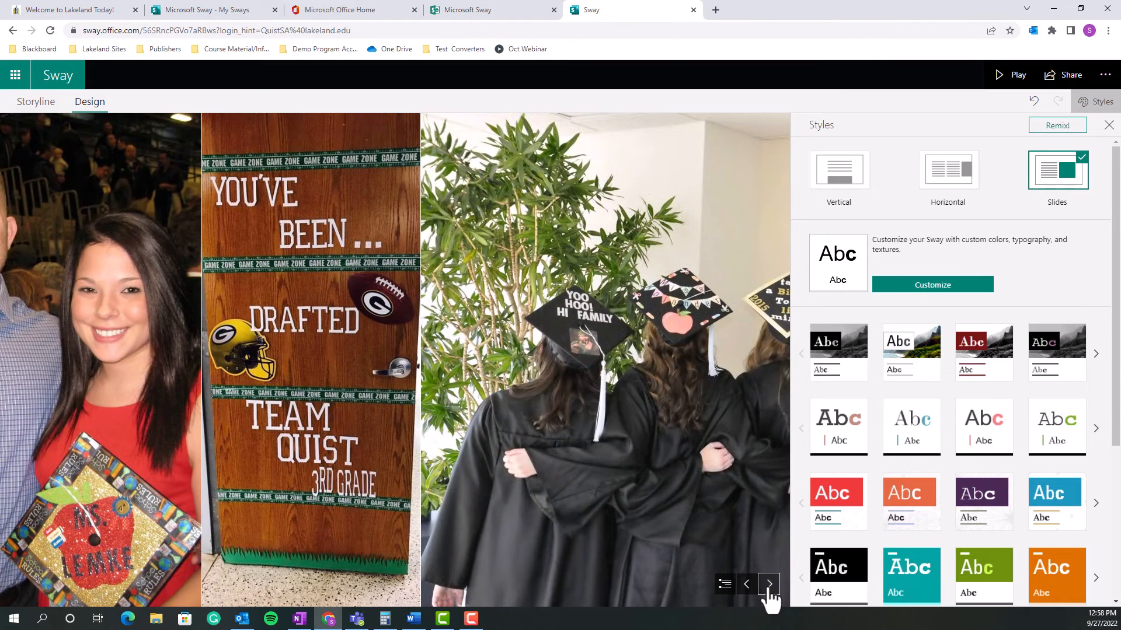
left_click(769, 585)
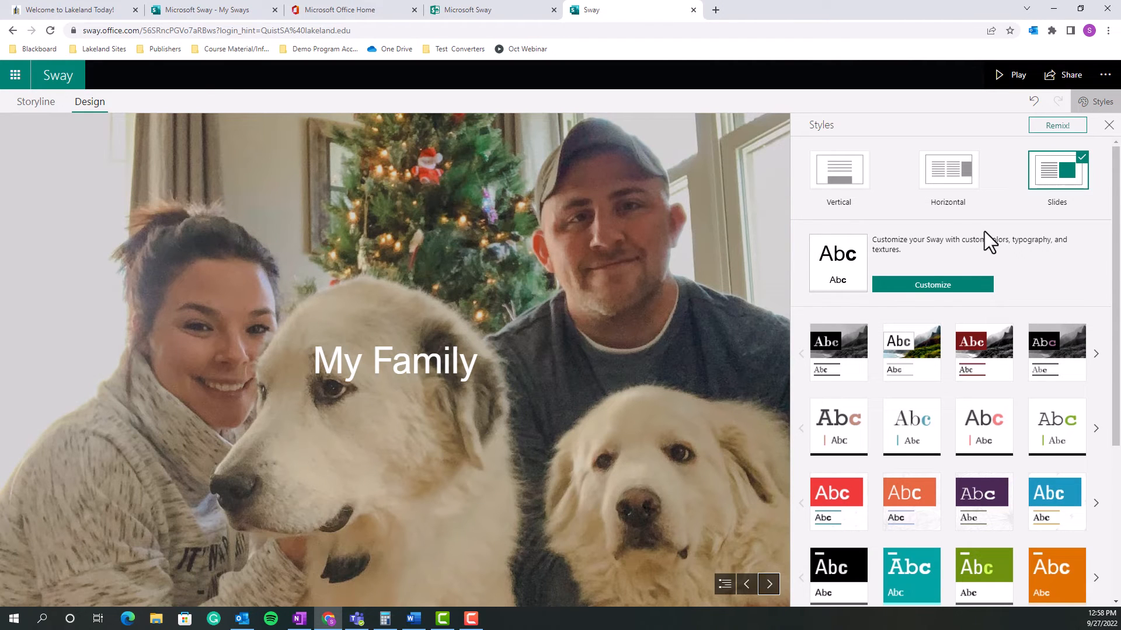
Set the Sway's layout to Vertical and check the title section in the preview
left_click(853, 182)
scroll(587, 403, "down", 5)
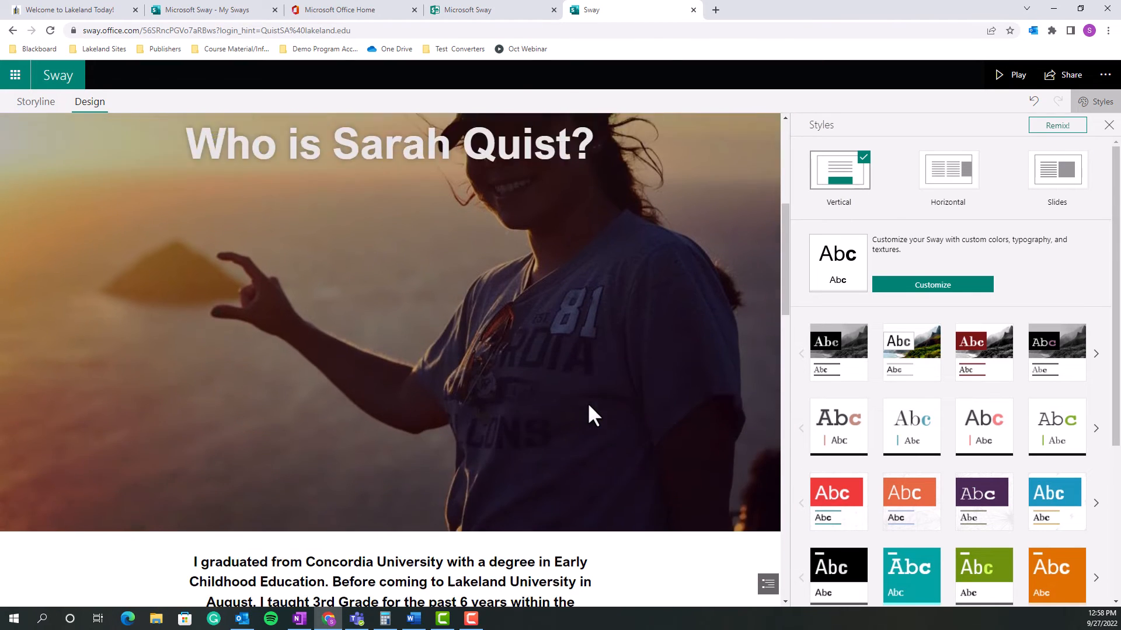
scroll(588, 406, "up", 4)
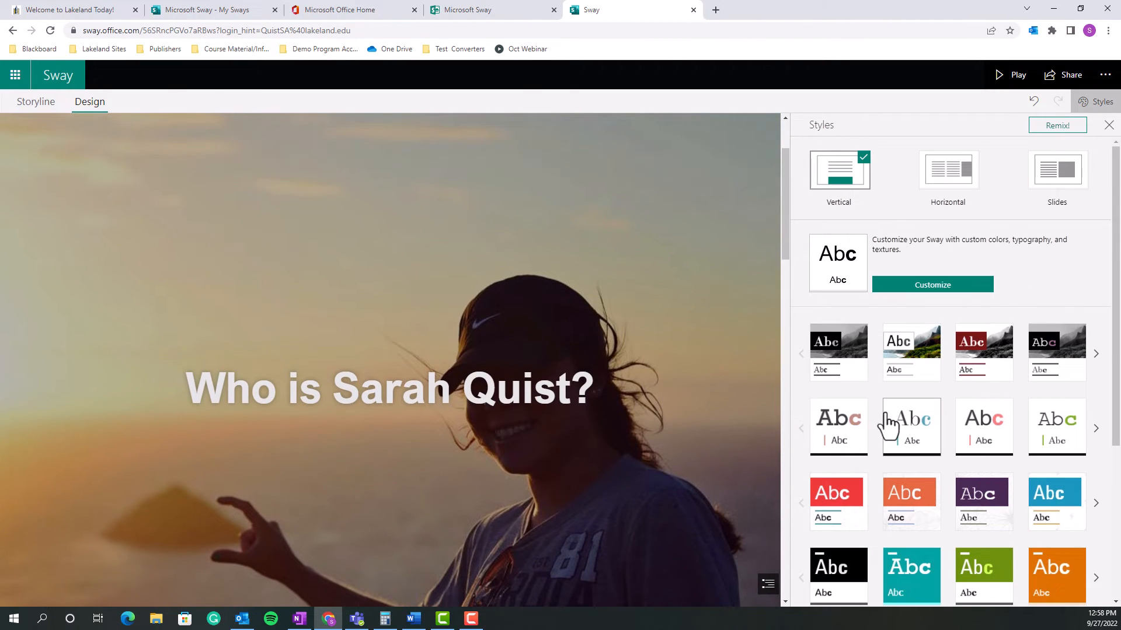
Look through the style gallery and try the color landscape style with a white title box on the Sway
scroll(875, 411, "down", 2)
scroll(875, 409, "down", 2)
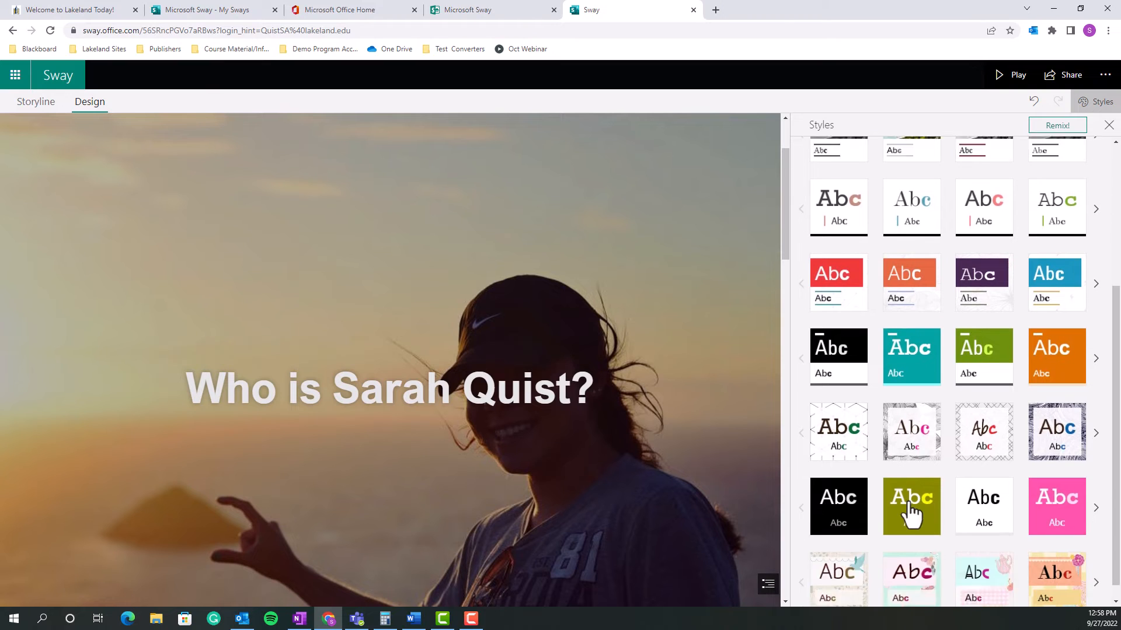
scroll(890, 513, "up", 5)
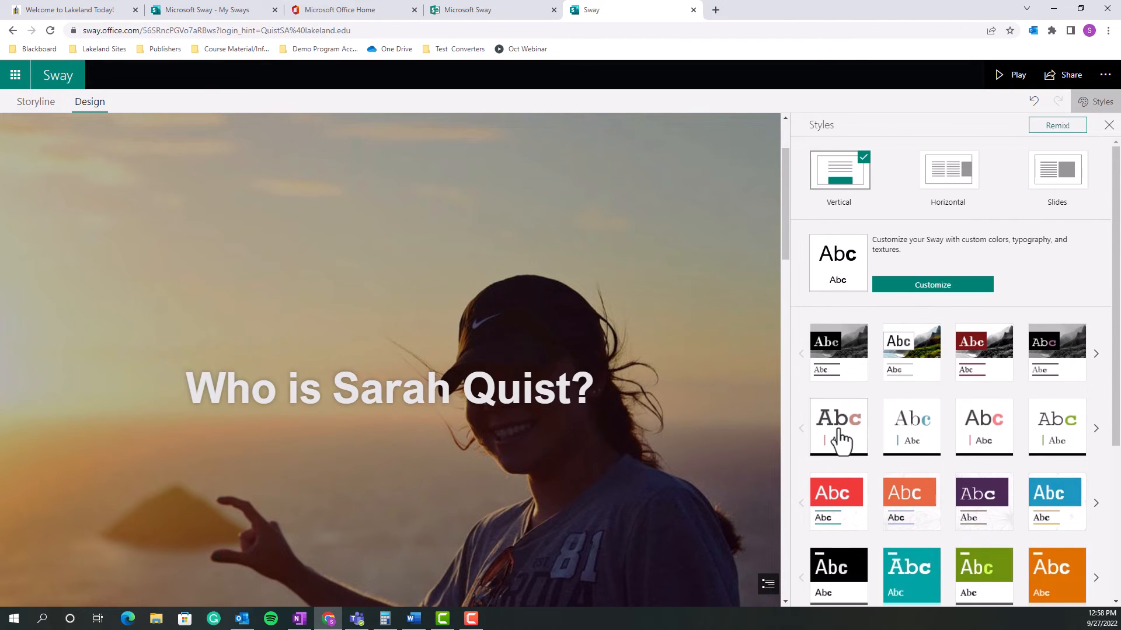
left_click(910, 351)
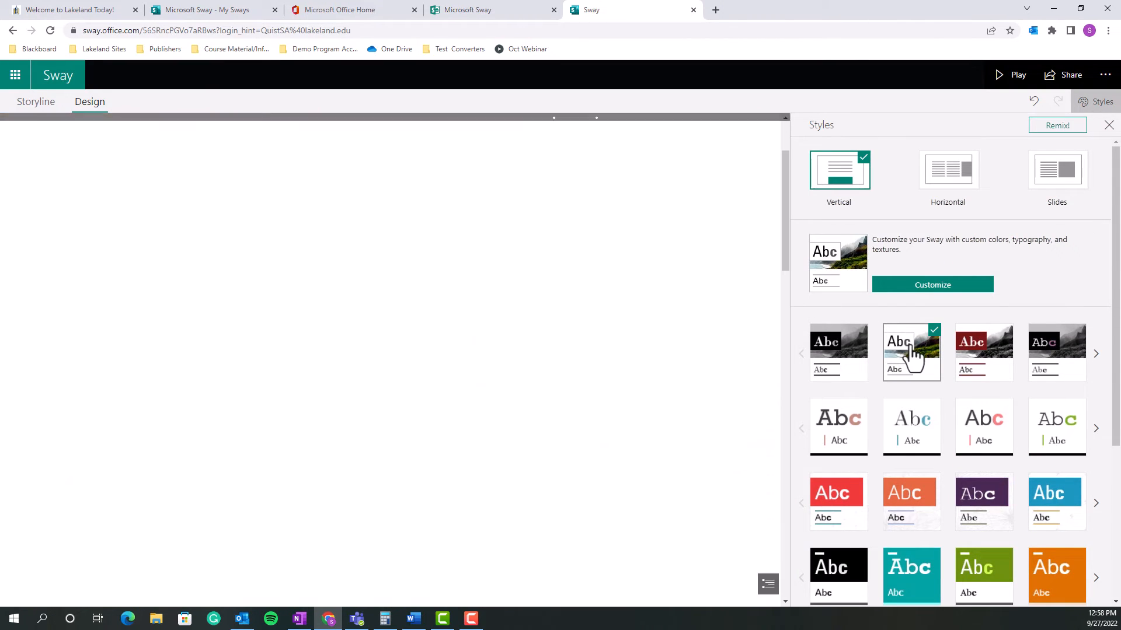
scroll(677, 390, "down", 5)
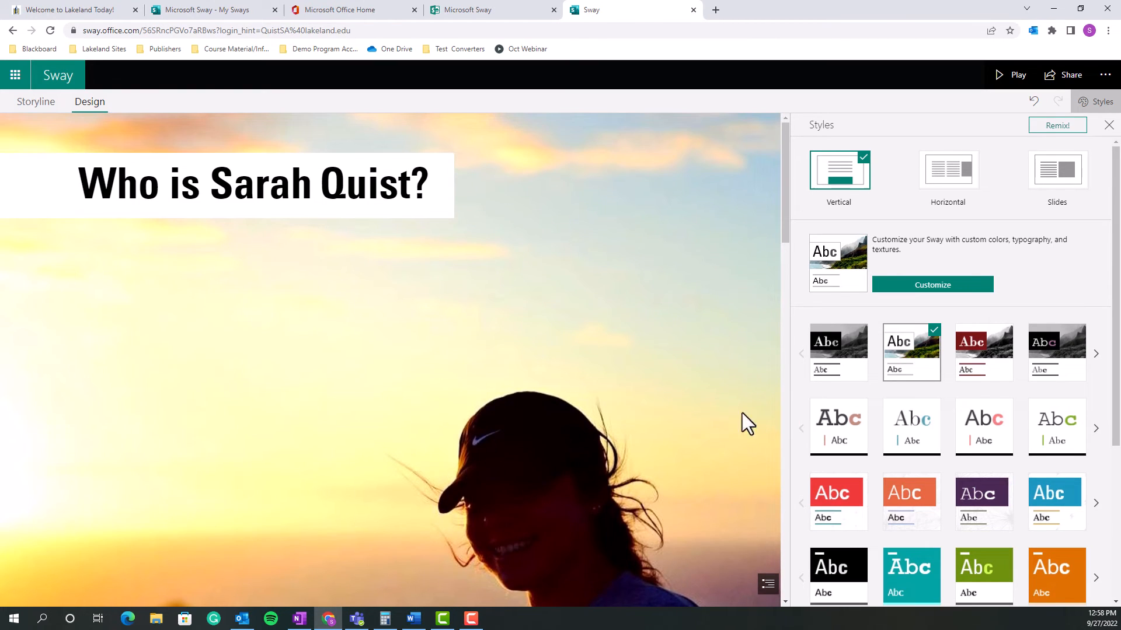
scroll(582, 380, "down", 3)
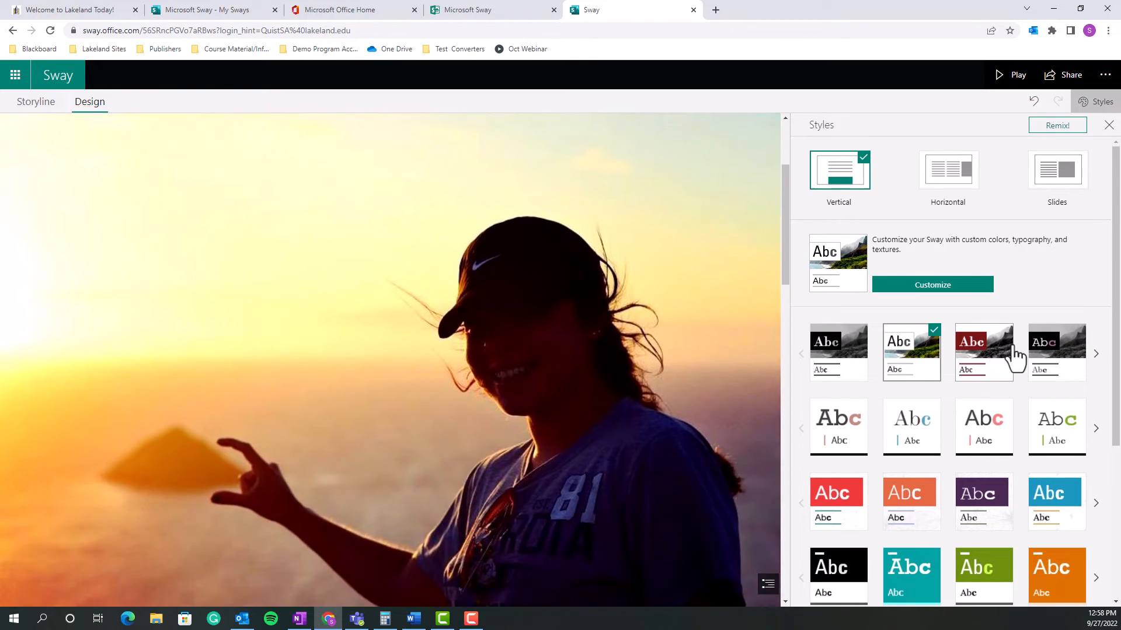
Try the white style with pink accent lettering and the plain white style with bold black lettering
left_click(991, 432)
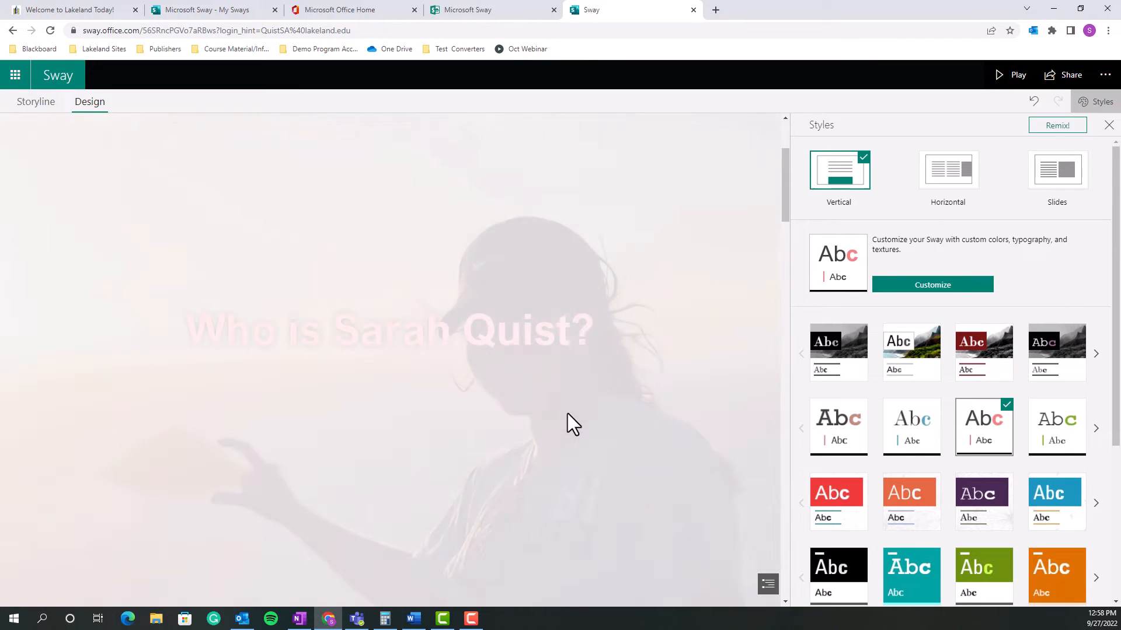
scroll(905, 488, "down", 4)
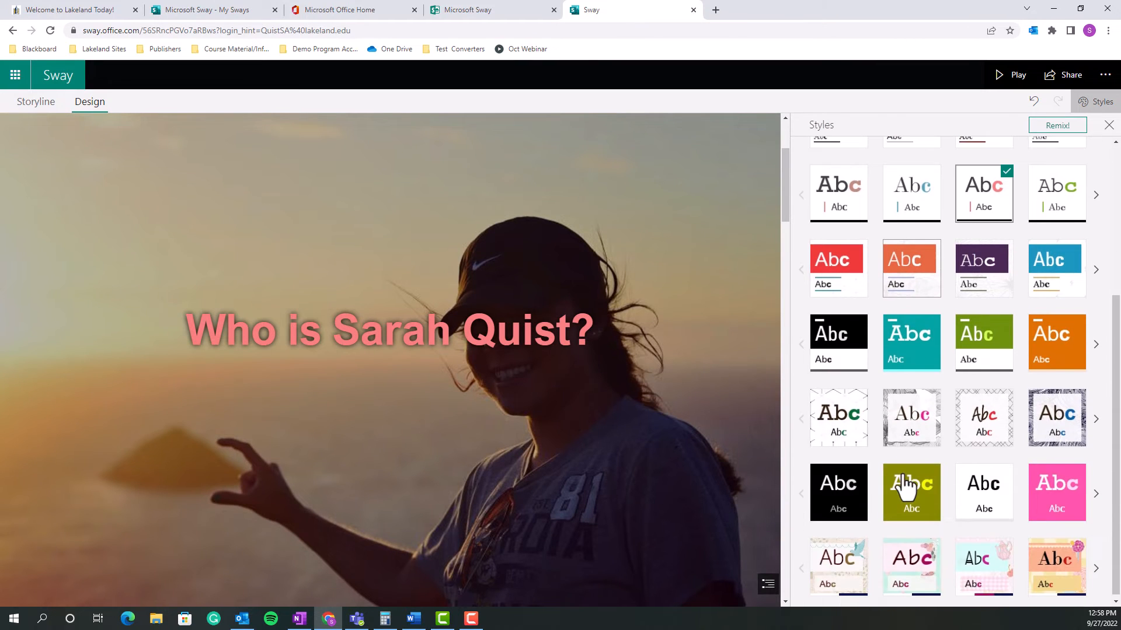
left_click(979, 487)
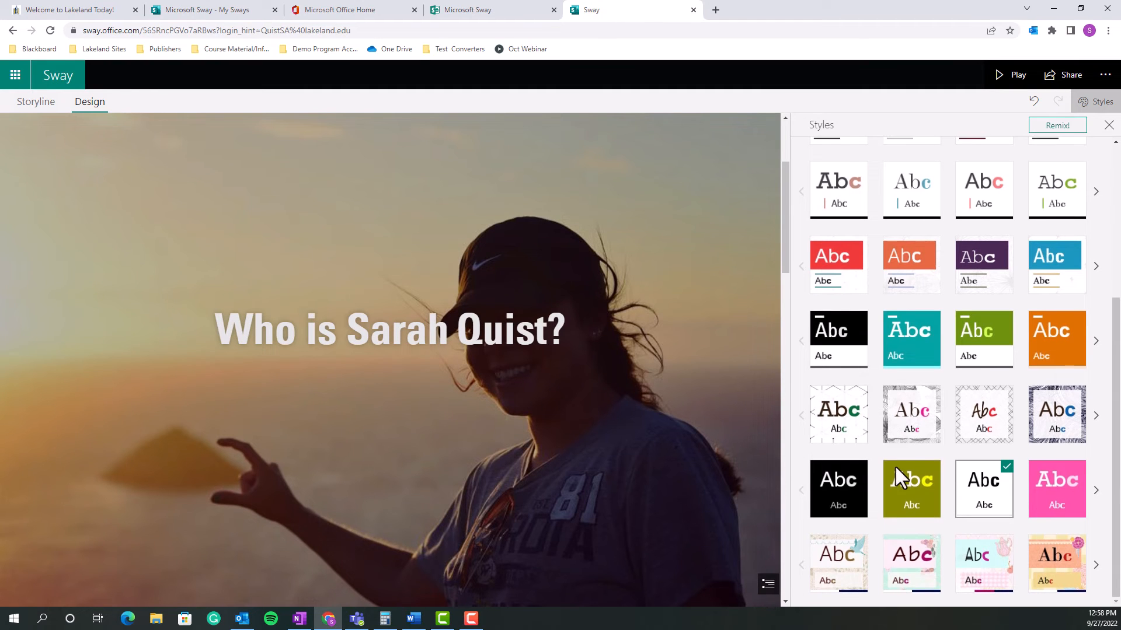
scroll(826, 491, "up", 2)
scroll(1041, 330, "up", 2)
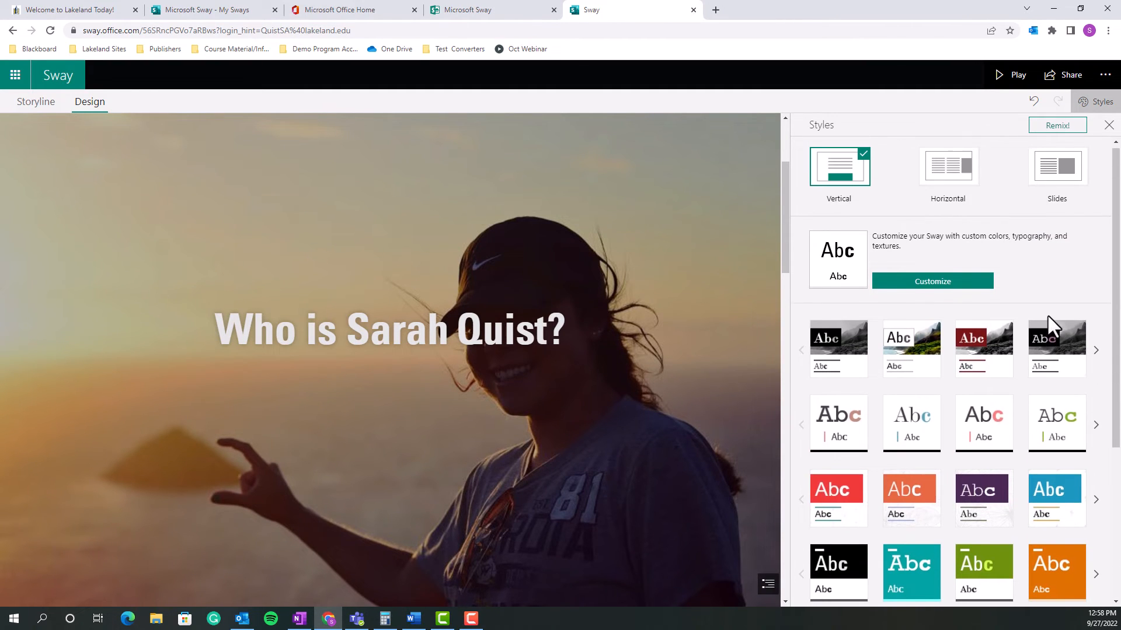
Try the two grayscale landscape styles with black and dark red title boxes, and reapply the color landscape style
left_click(1049, 357)
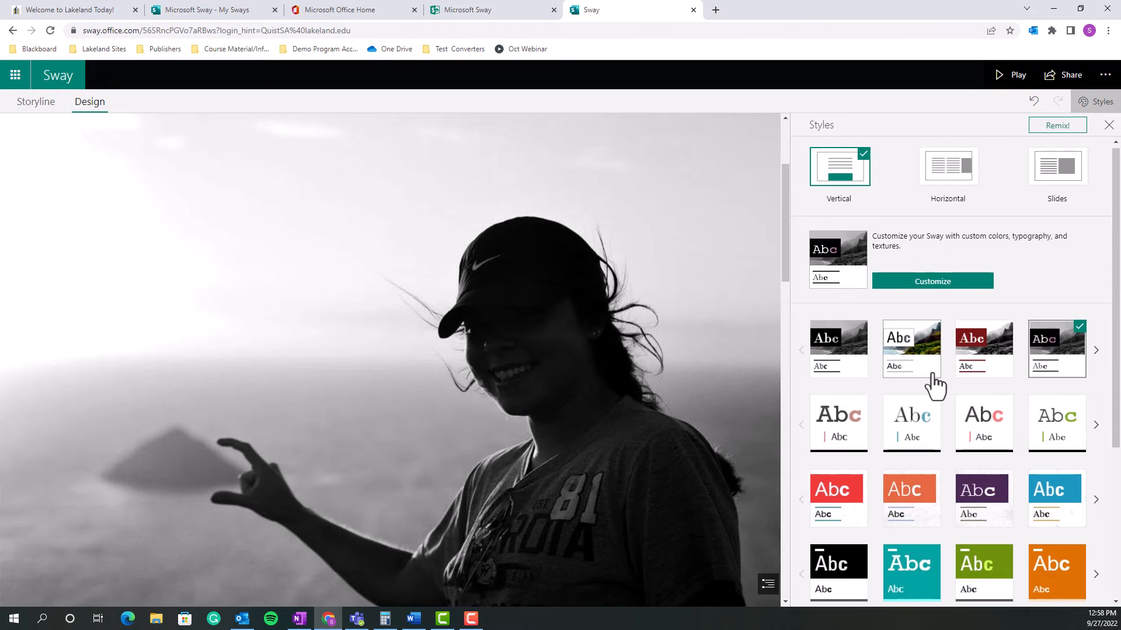
left_click(994, 367)
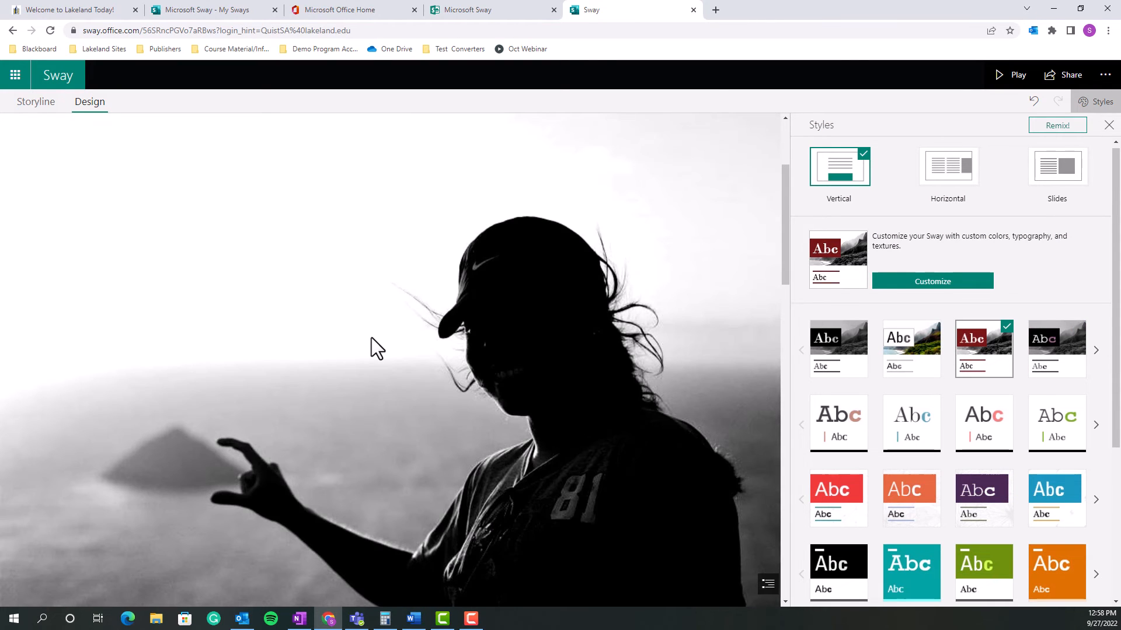
left_click(914, 350)
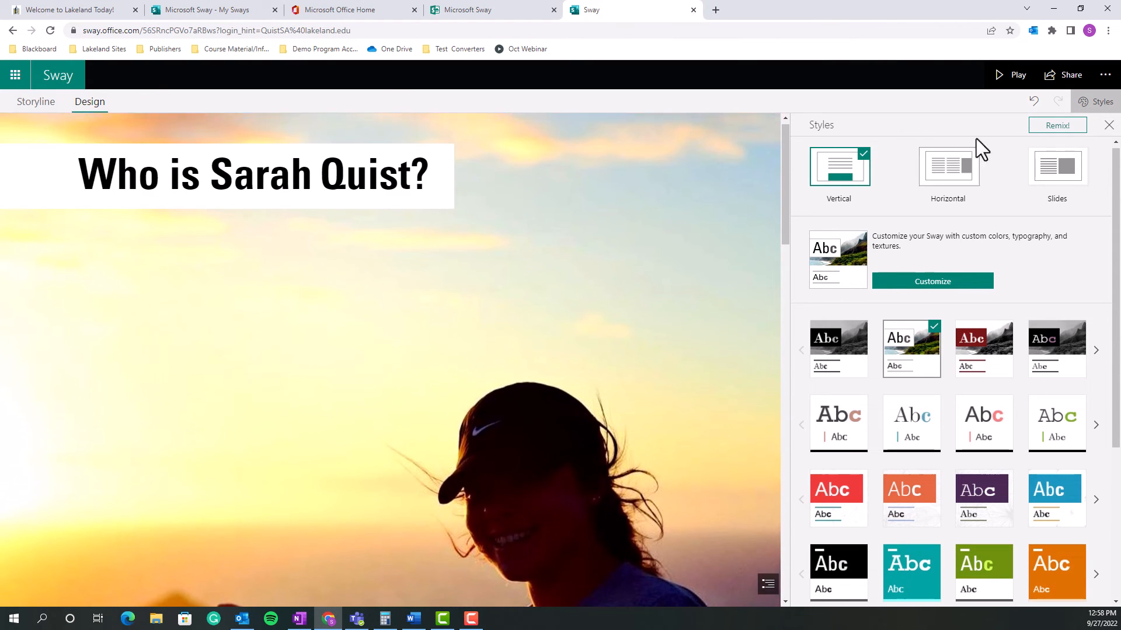
Remix the Sway's design twice and browse sideways through the preview to the My Family photo stack
left_click(1059, 126)
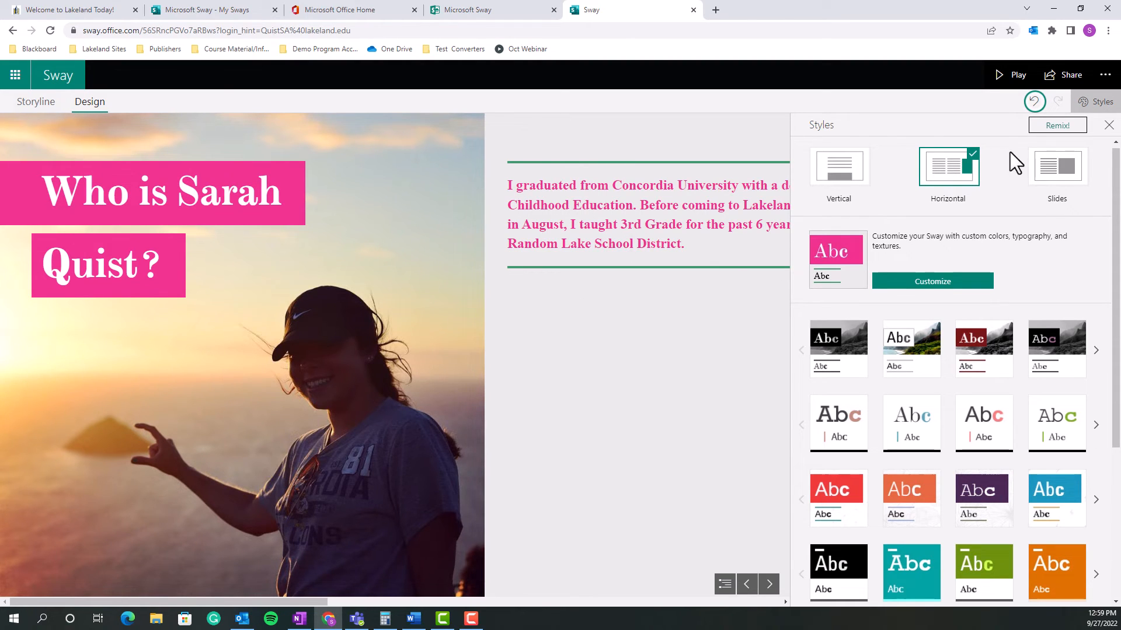
left_click(1072, 127)
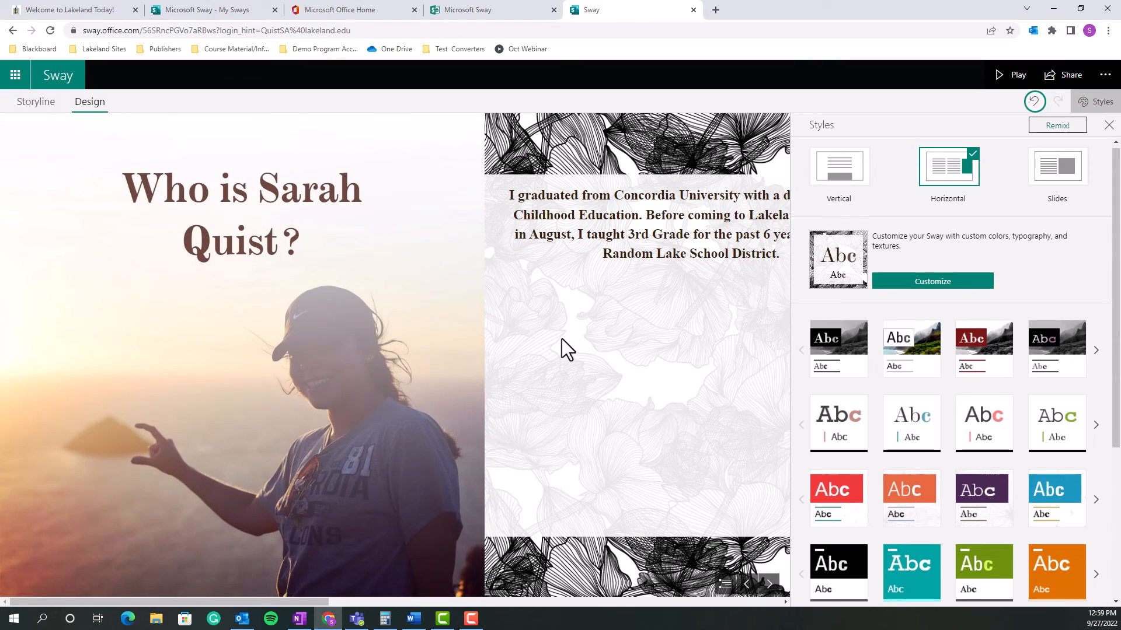
scroll(680, 270, "down", 10)
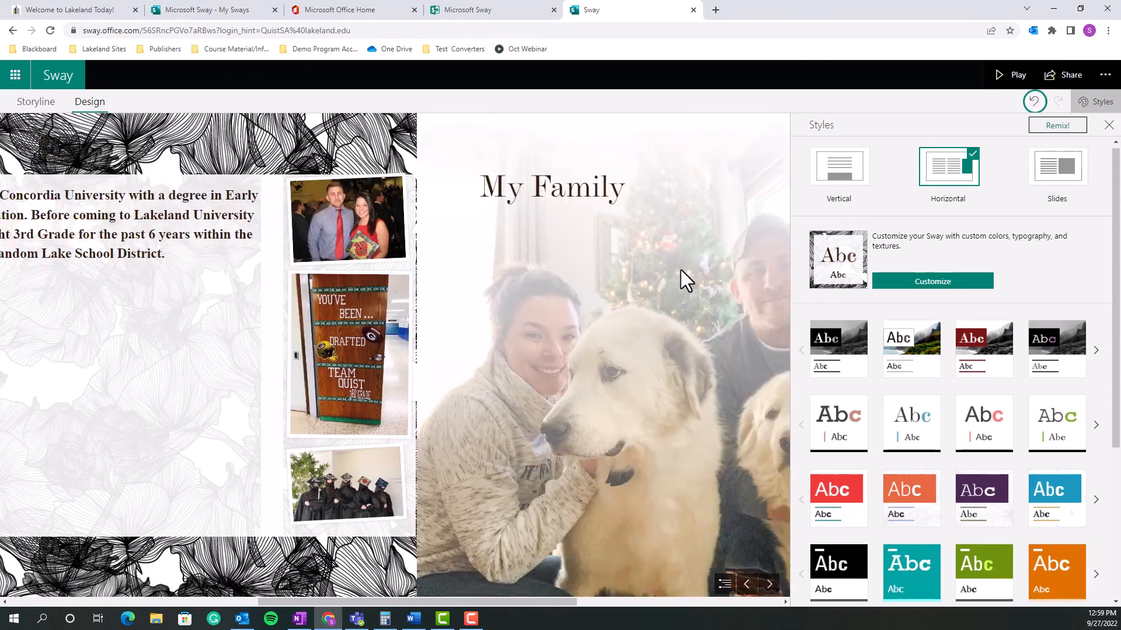
scroll(680, 269, "down", 5)
scroll(680, 270, "down", 2)
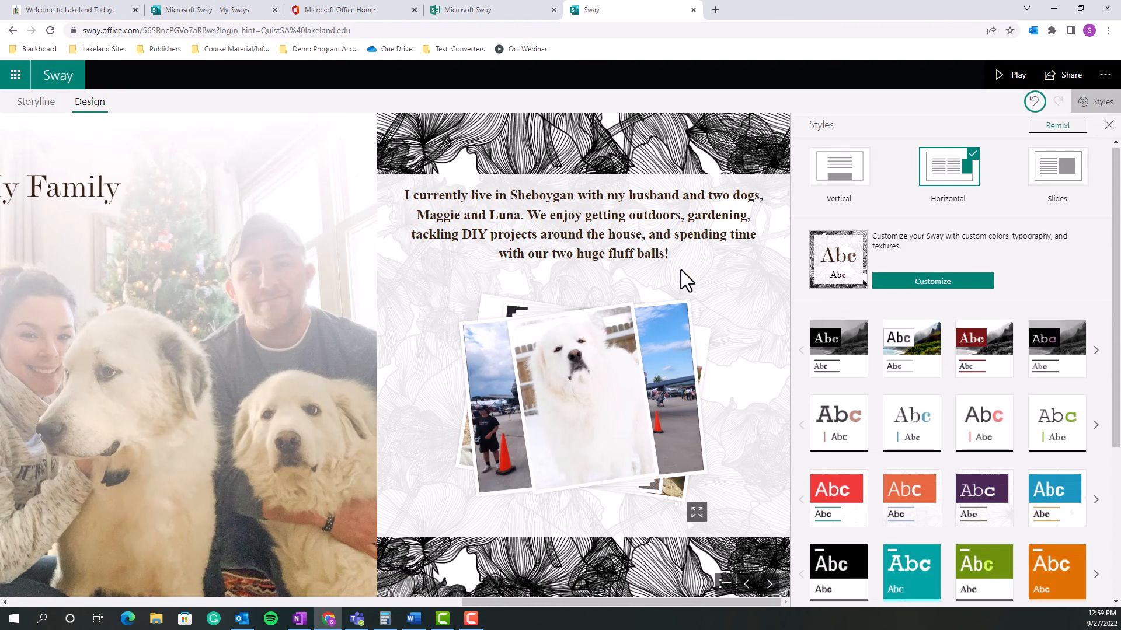
Remix the design two more times and look over the My Family section in the preview
left_click(1060, 131)
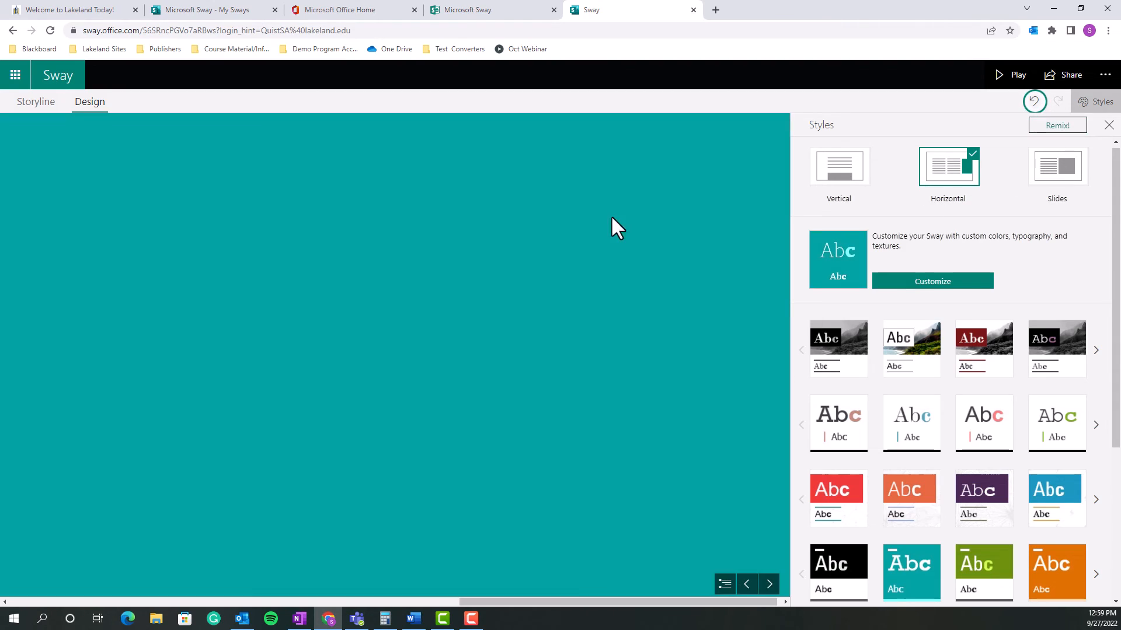
left_click(1058, 126)
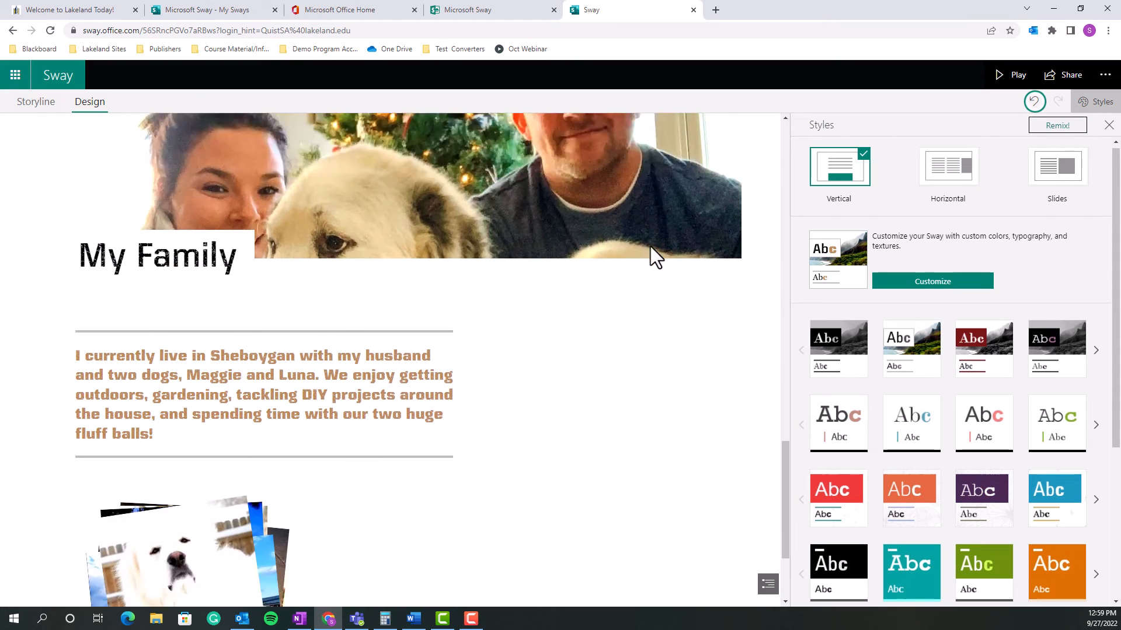
scroll(650, 247, "down", 3)
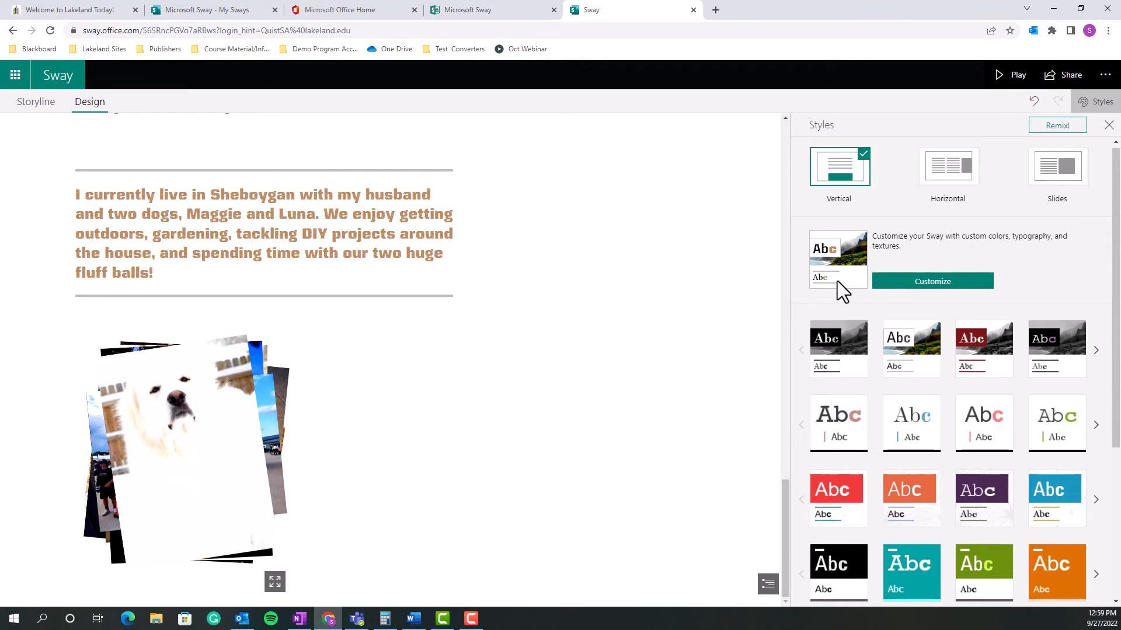
scroll(534, 310, "up", 5)
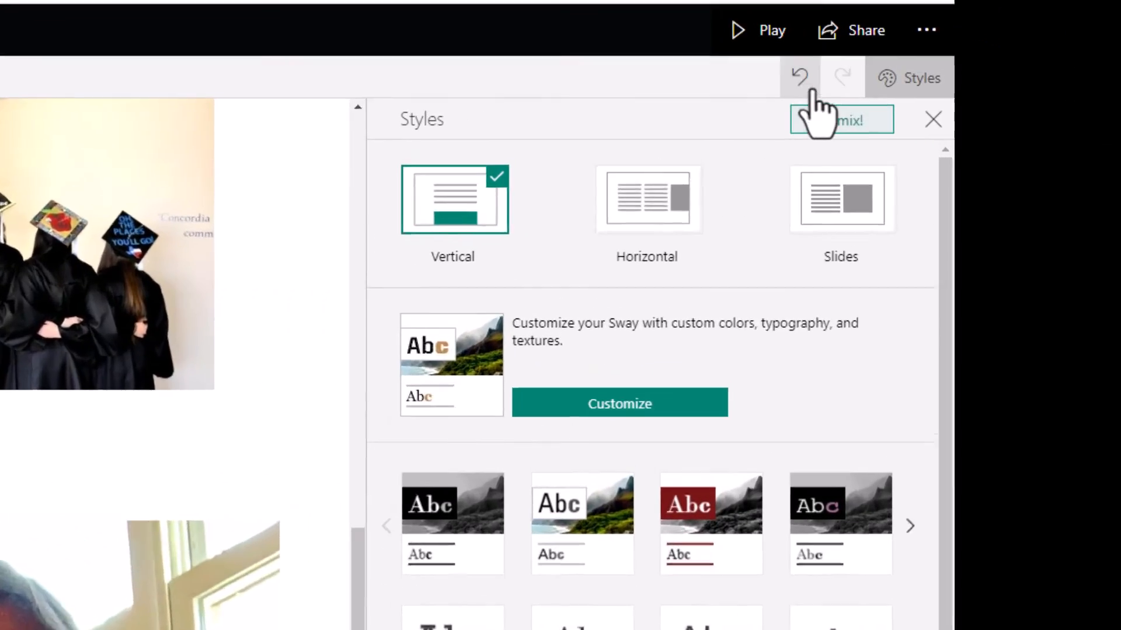
Undo the remixes and style trials back to the original plain white style, and check the Sway through to My Family
left_click(1017, 99)
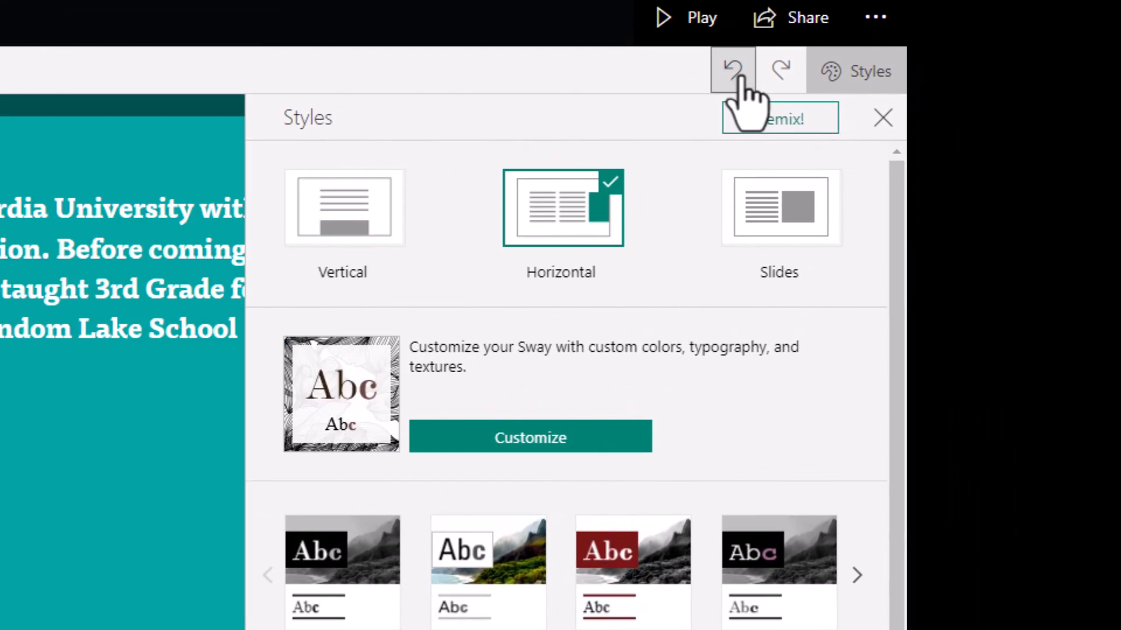
left_click(734, 73)
left_click(735, 73)
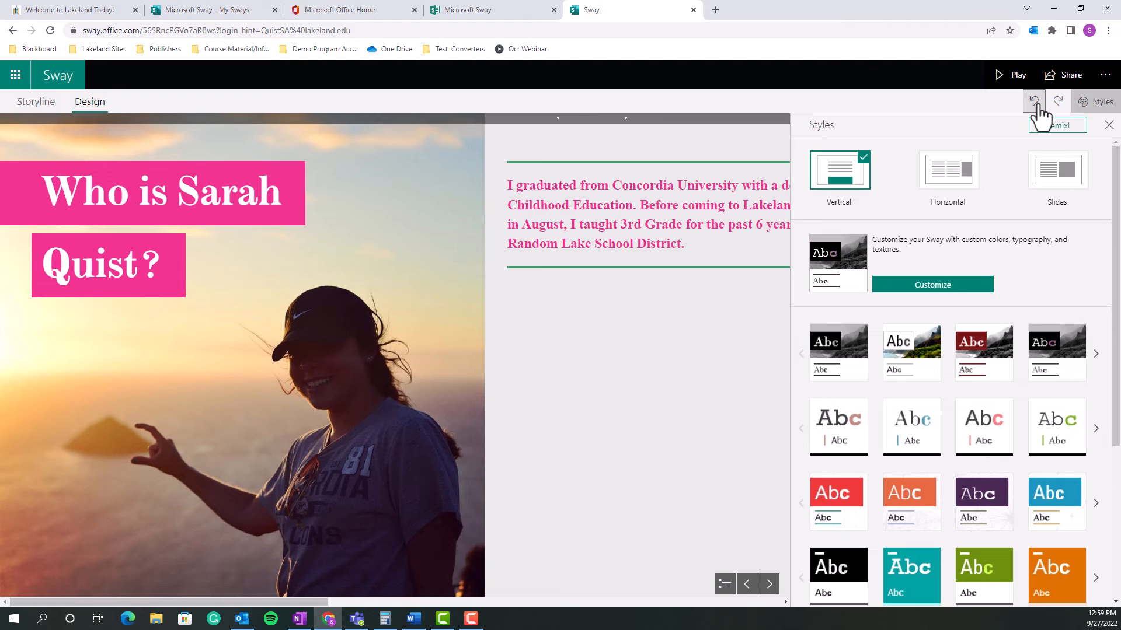
left_click(1034, 101)
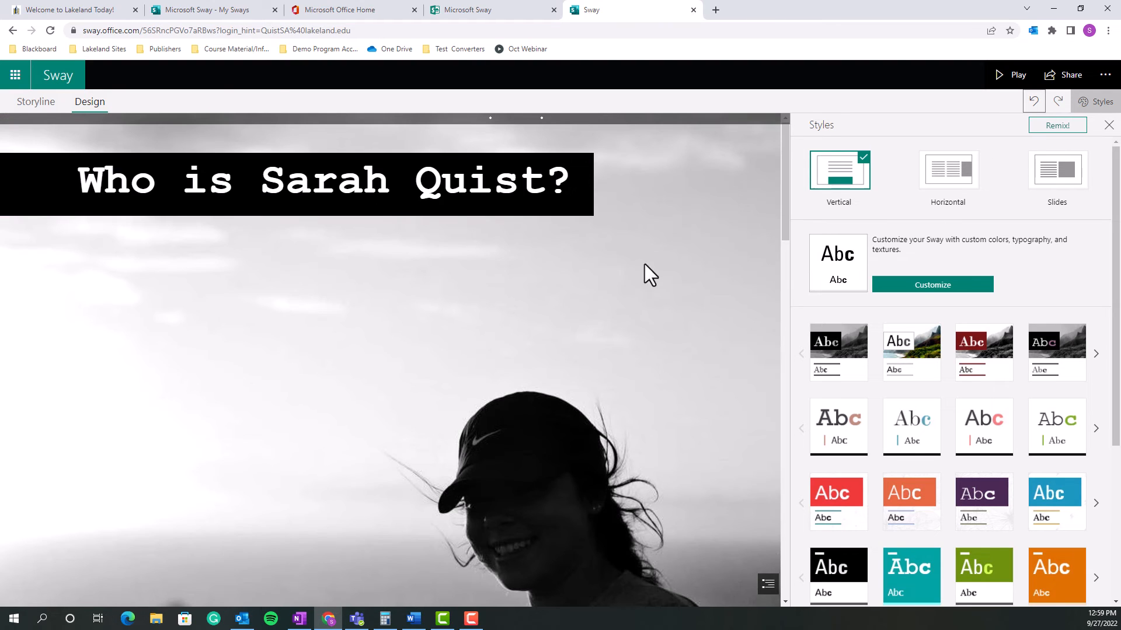
left_click(1034, 102)
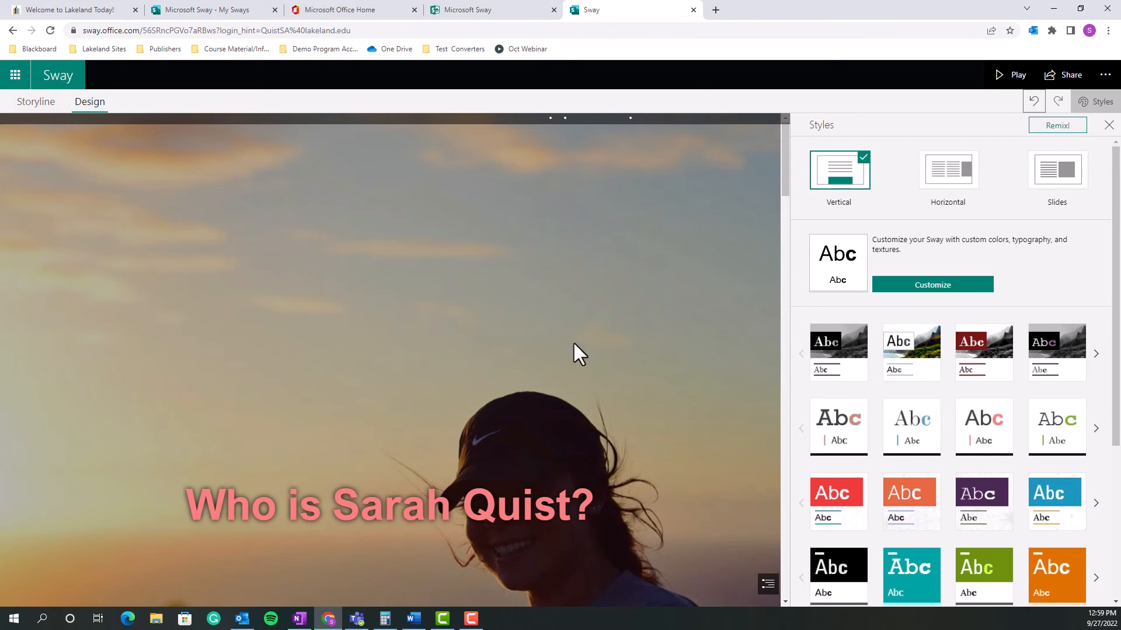
scroll(620, 342, "down", 5)
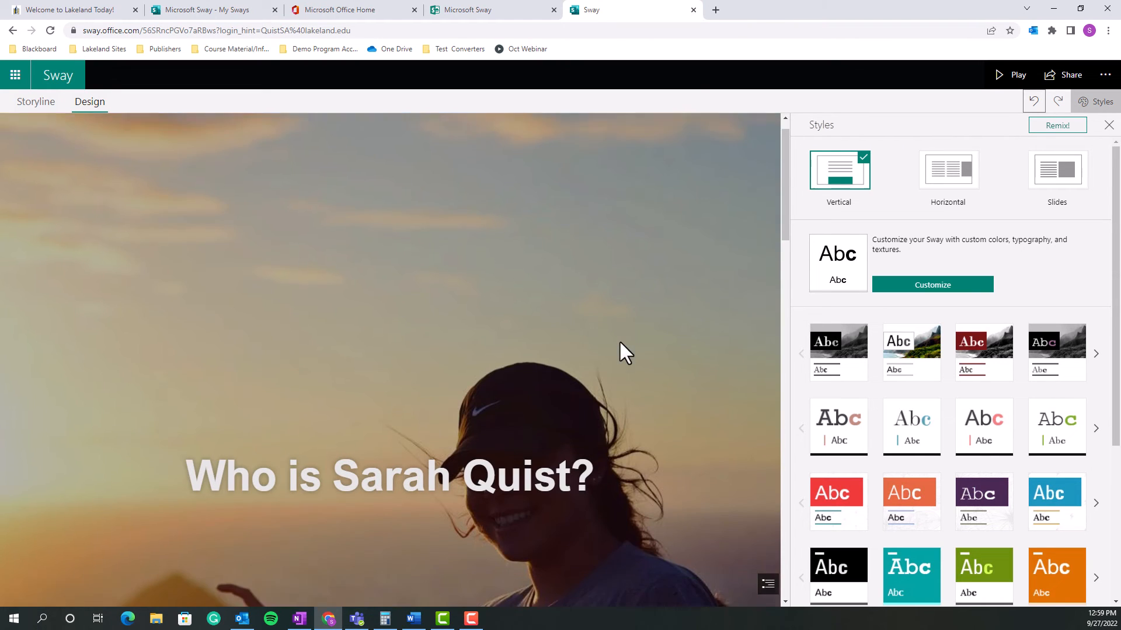
scroll(620, 342, "down", 10)
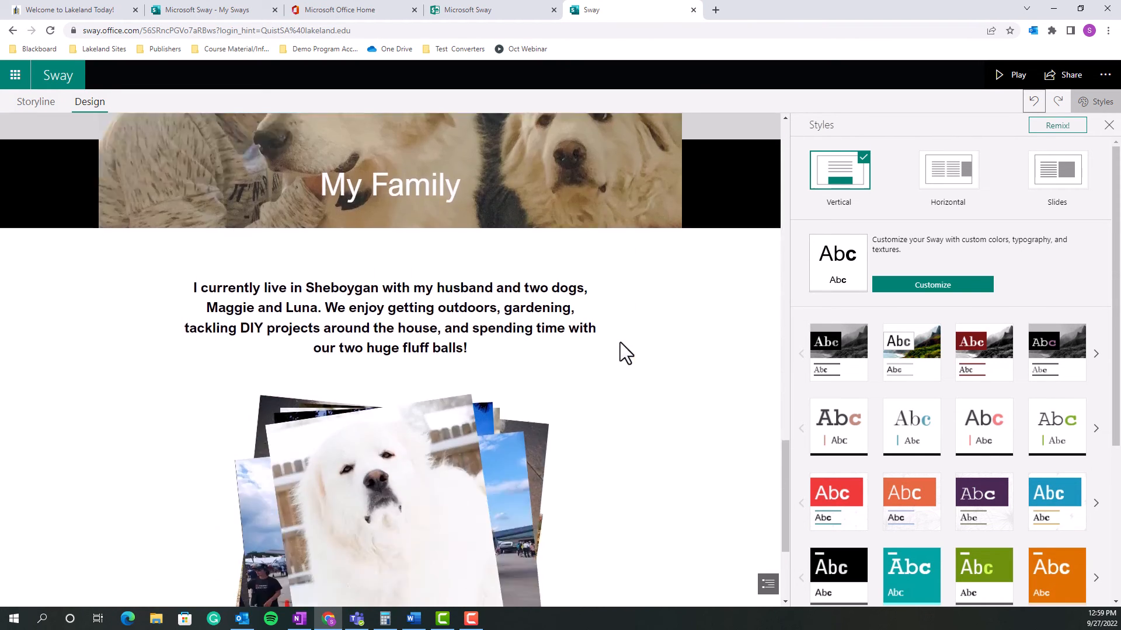
scroll(620, 342, "up", 12)
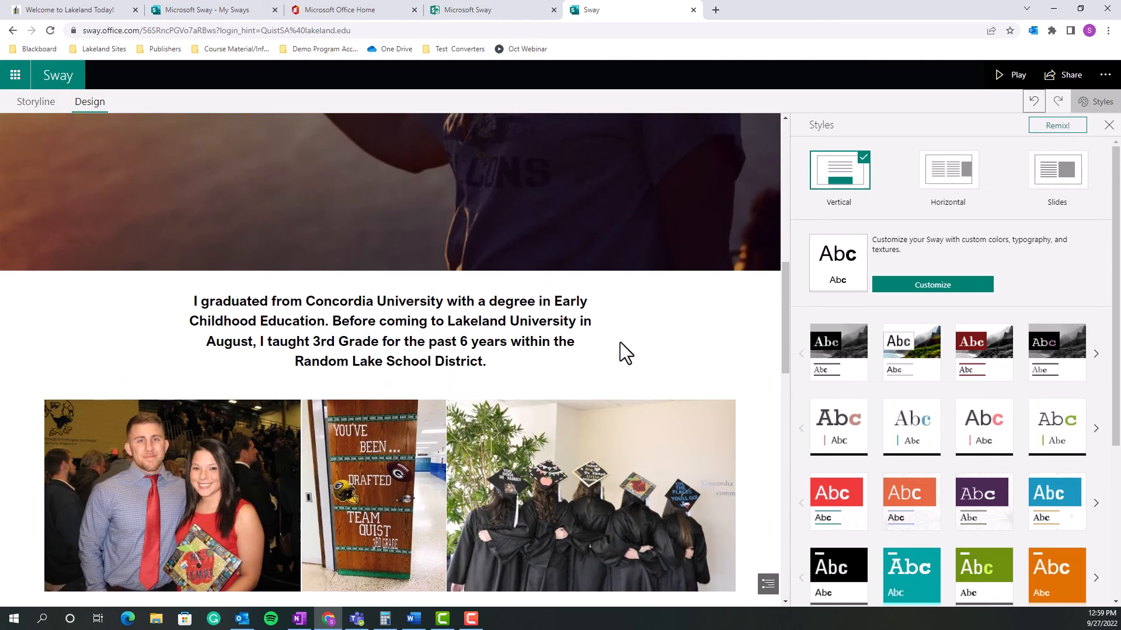
scroll(615, 341, "up", 4)
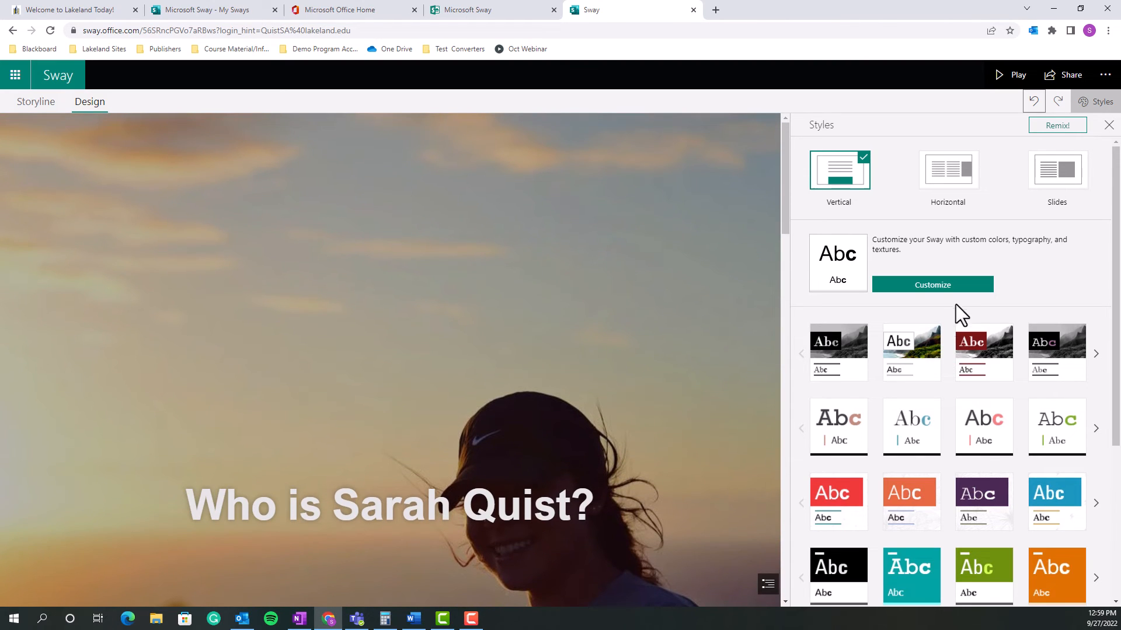
View the customization options for color, font, animation emphasis and text size, and close the style options
left_click(900, 286)
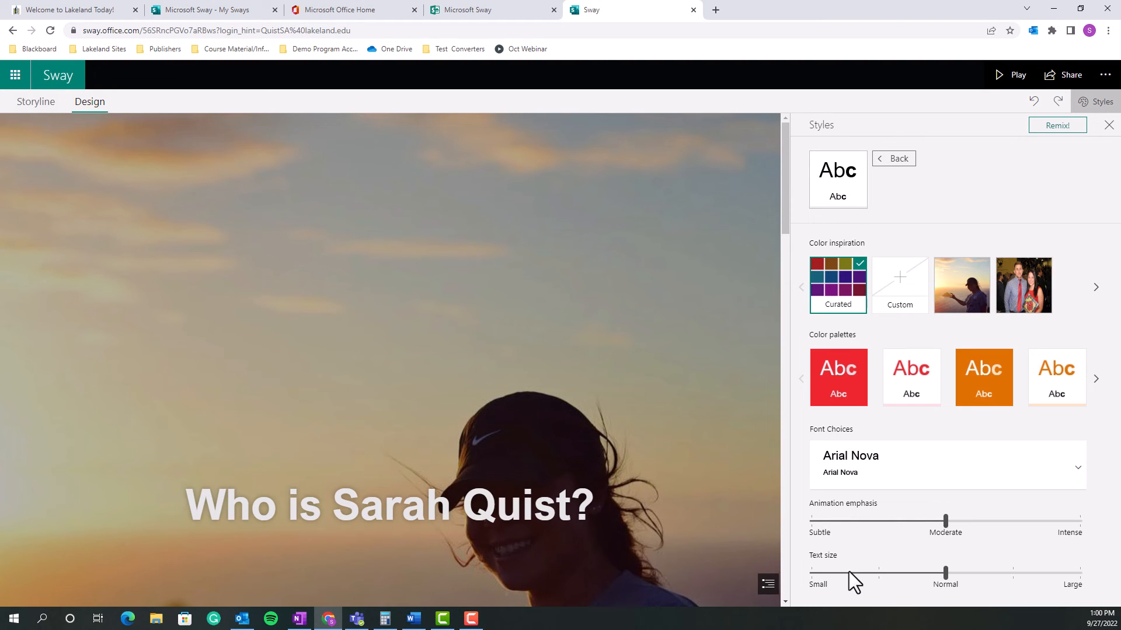
left_click(891, 163)
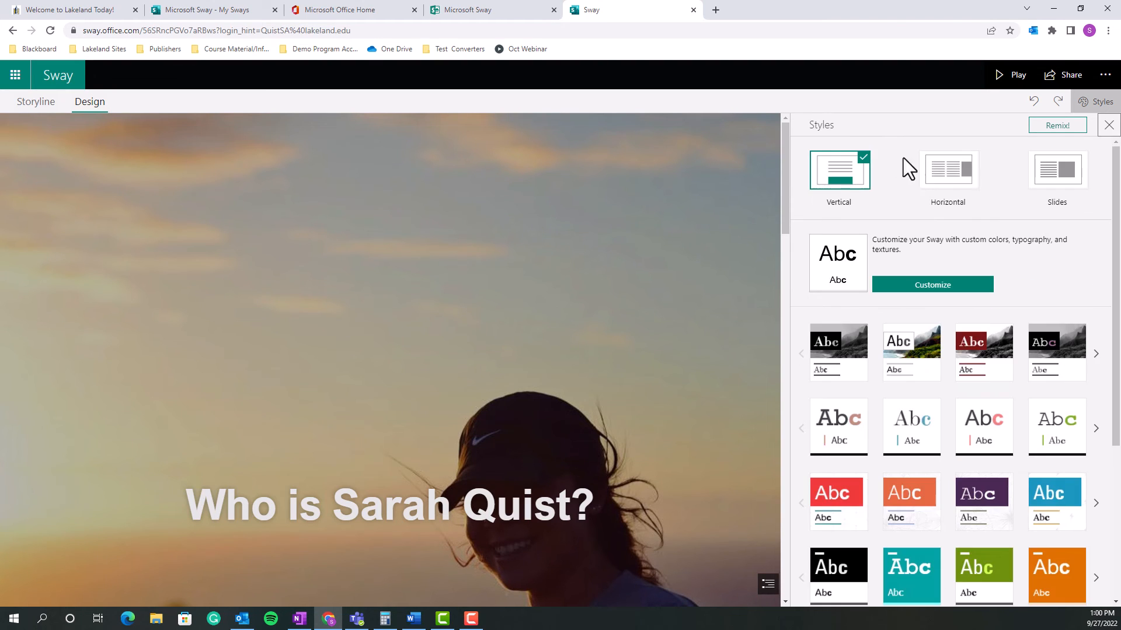
scroll(398, 421, "down", 10)
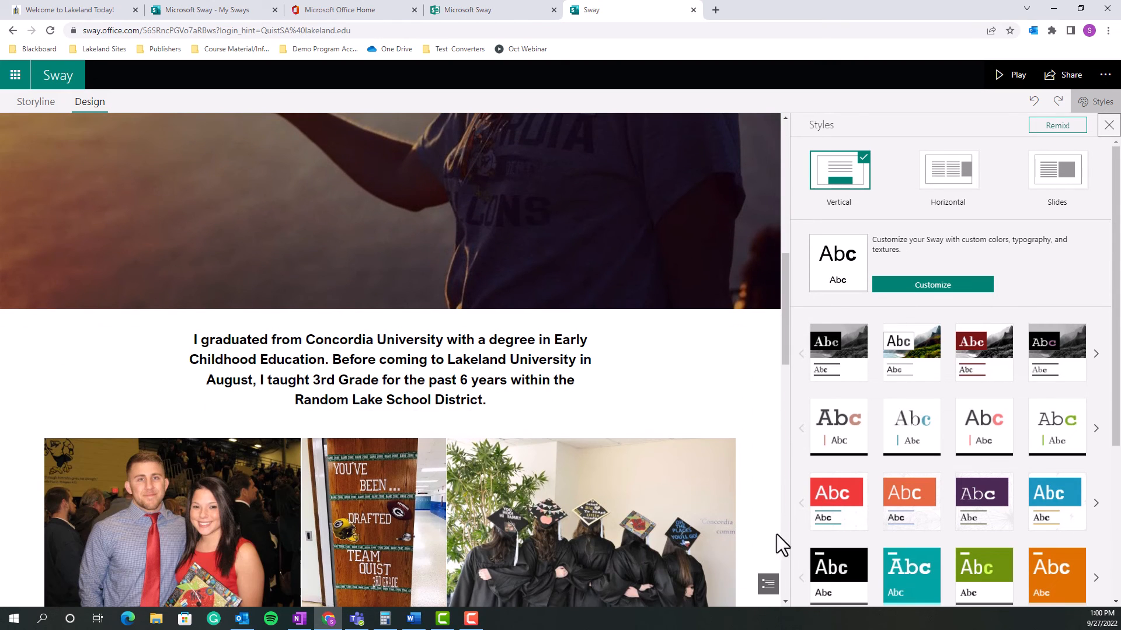
left_click(1109, 125)
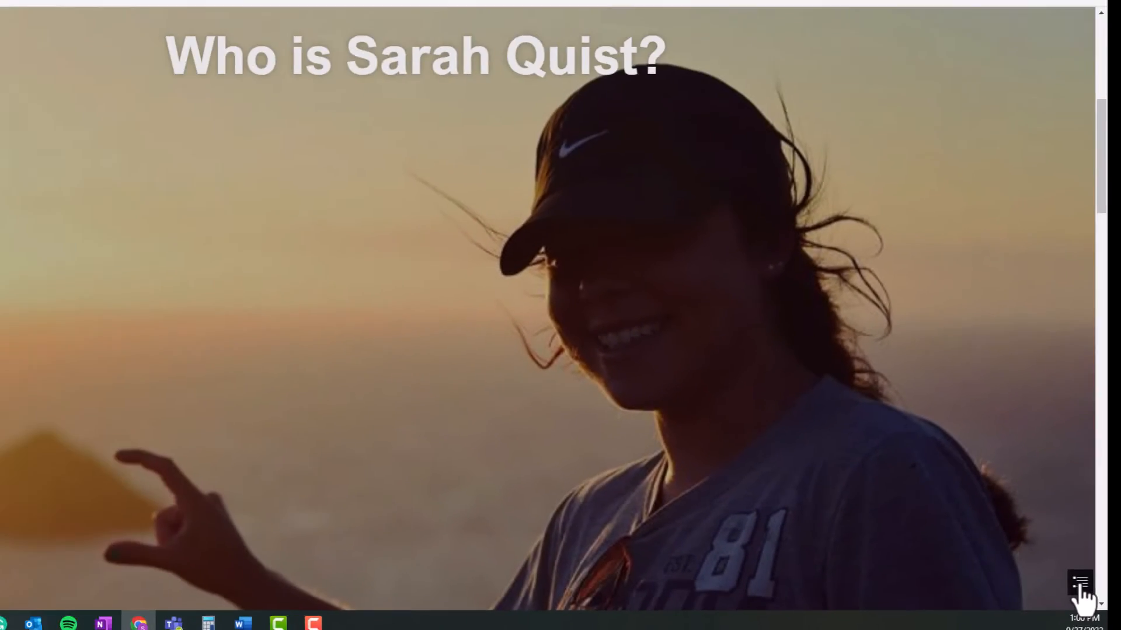
Jump to the My Family section from the section overview and return to the Sway's title
left_click(1016, 578)
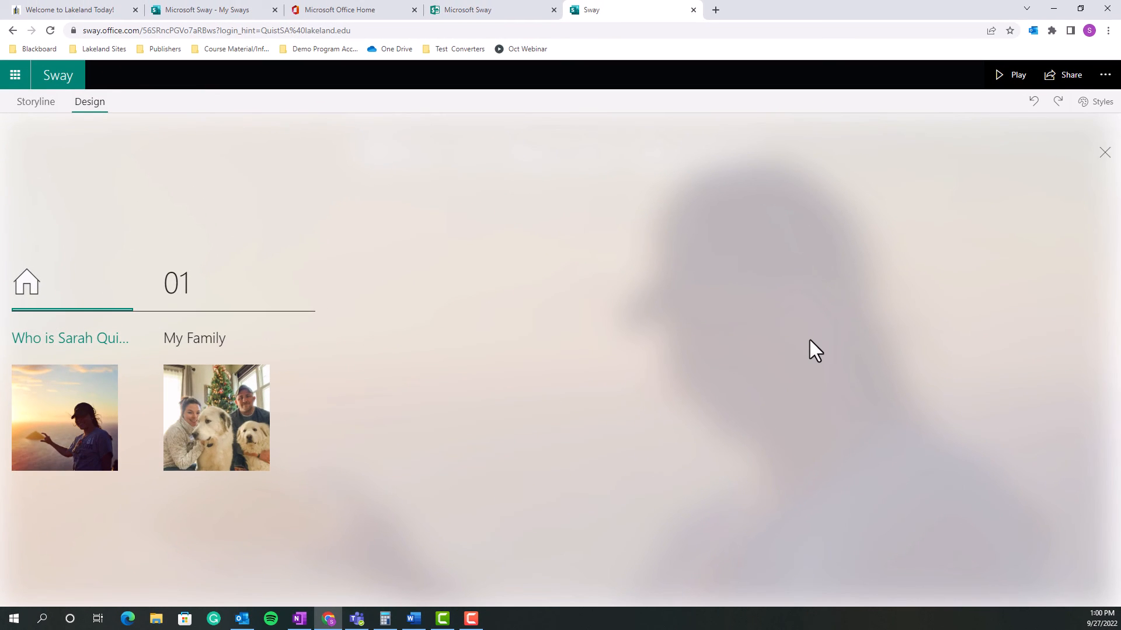
left_click(225, 417)
scroll(696, 364, "up", 5)
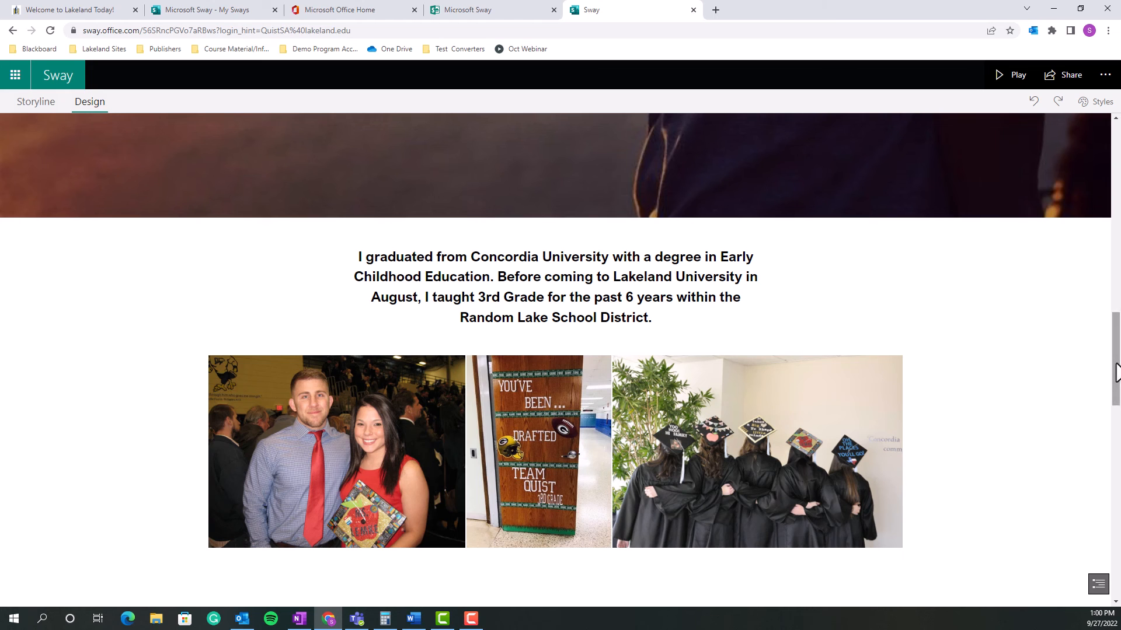
left_click_drag(1116, 373, 1116, 182)
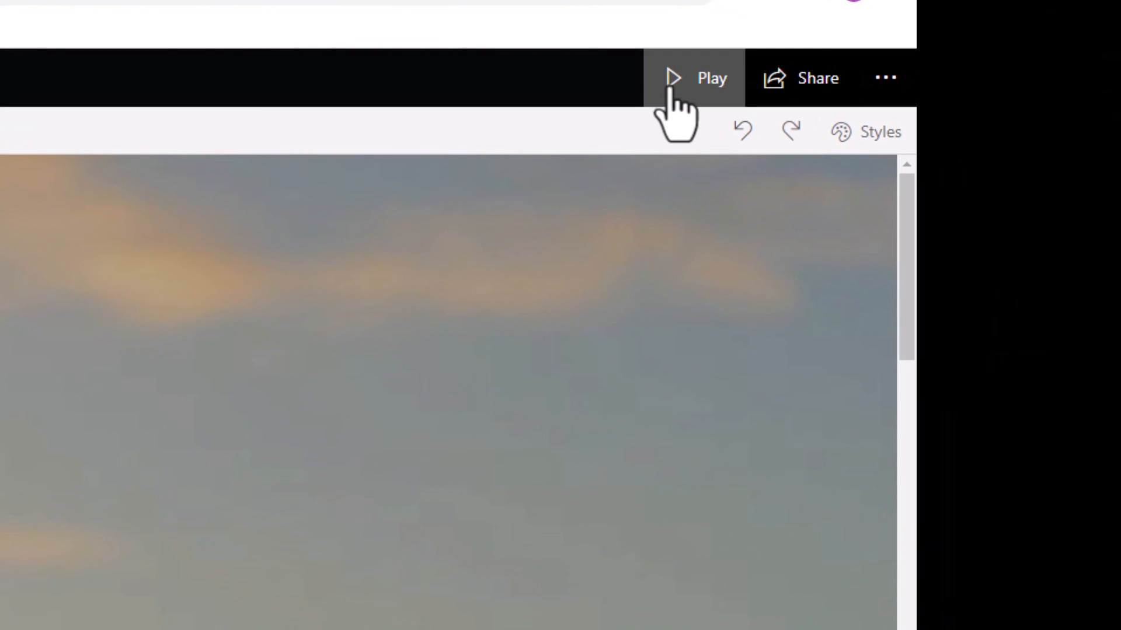
Play the Sway as viewers see it, look it through down to the My Family photo stack, and return to editing
left_click(678, 78)
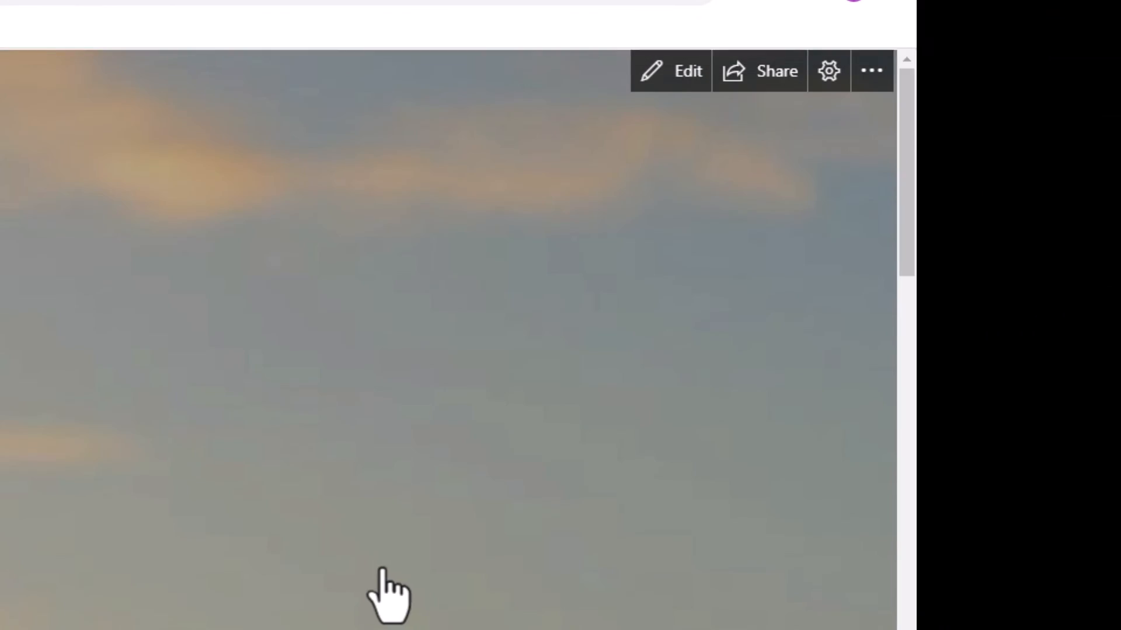
scroll(853, 335, "down", 5)
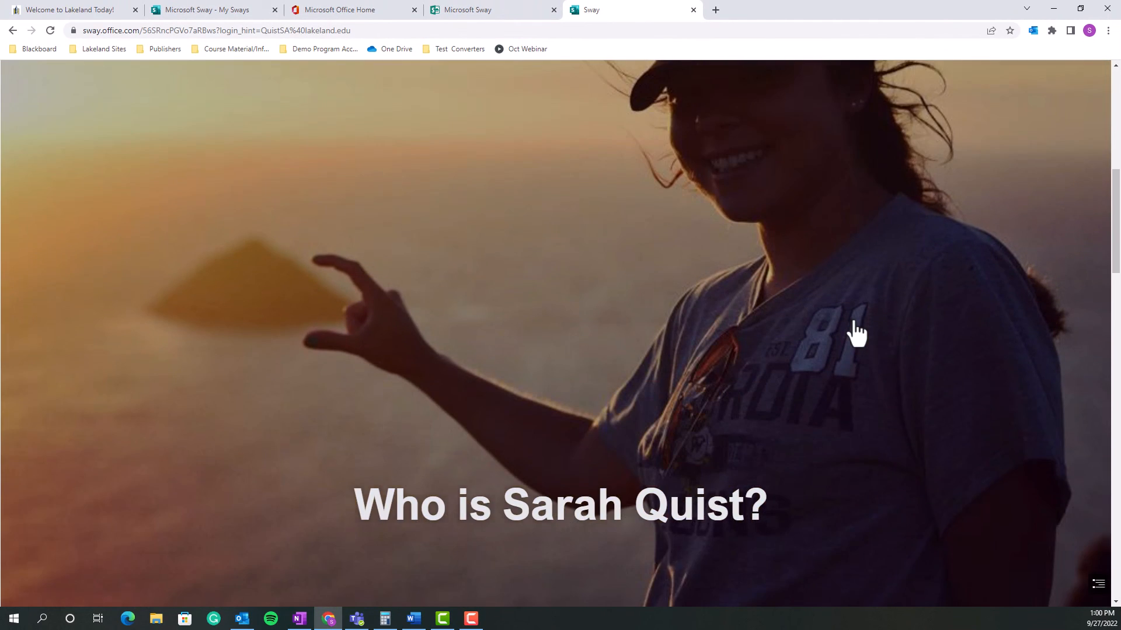
scroll(854, 320, "down", 10)
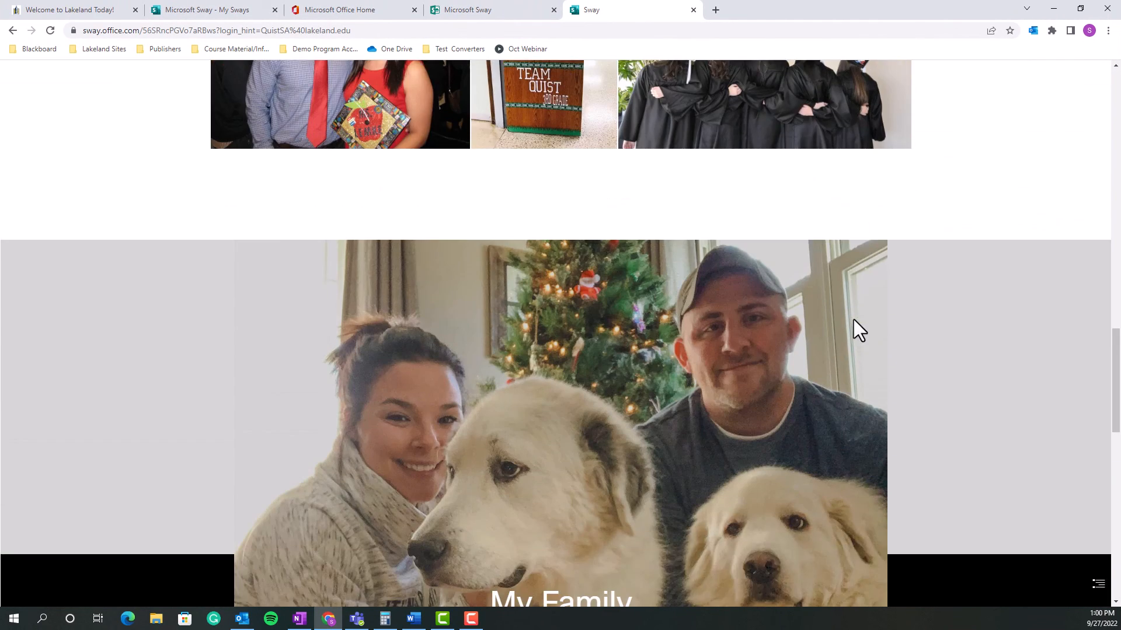
scroll(854, 321, "down", 4)
scroll(853, 321, "up", 12)
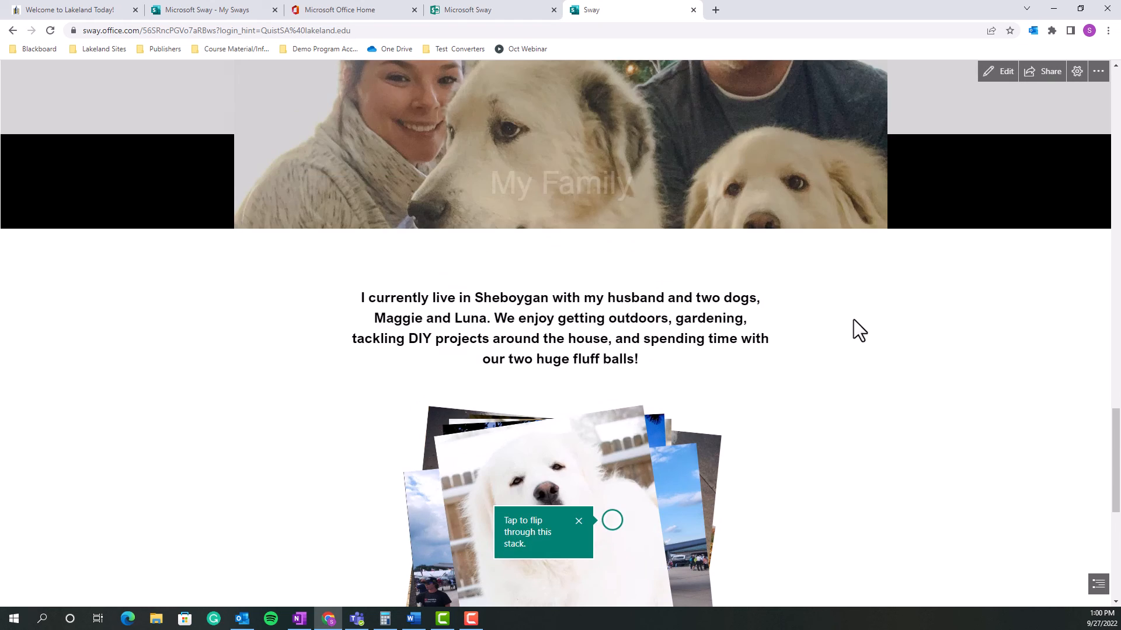
scroll(854, 333, "up", 3)
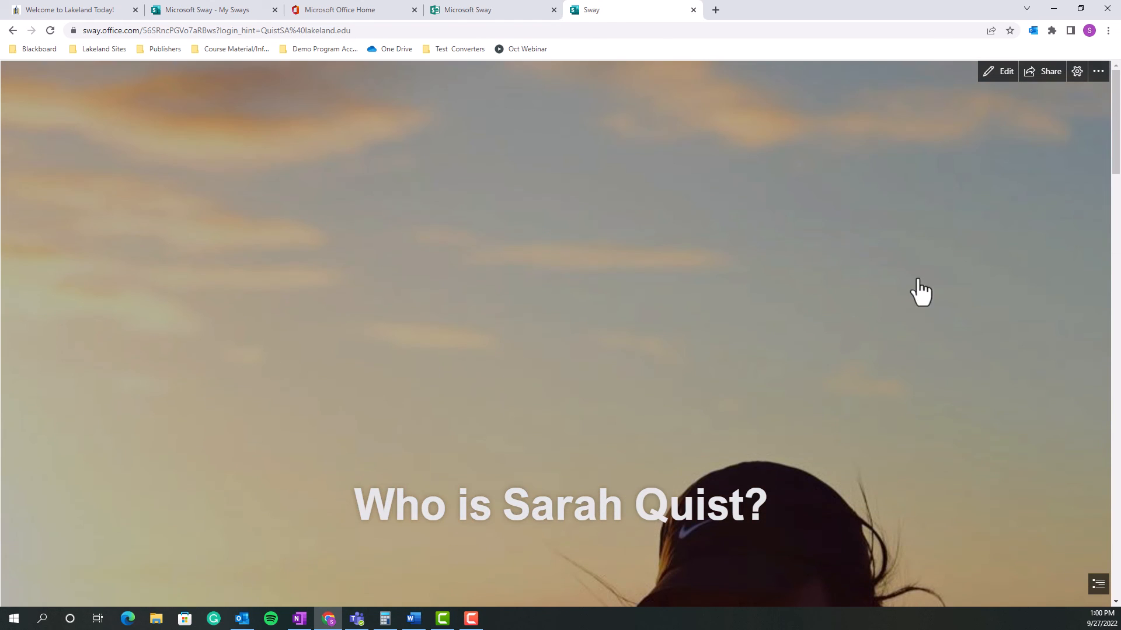
left_click(1001, 83)
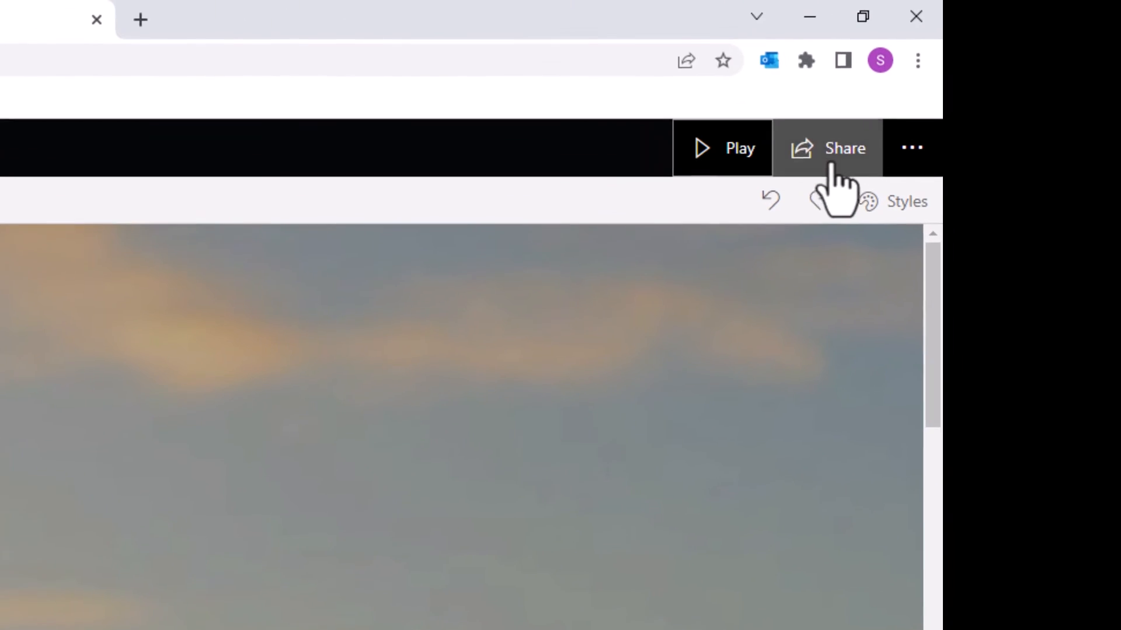
View the Sway's sharing settings, including the additional options for password and share buttons, and close them
left_click(1062, 77)
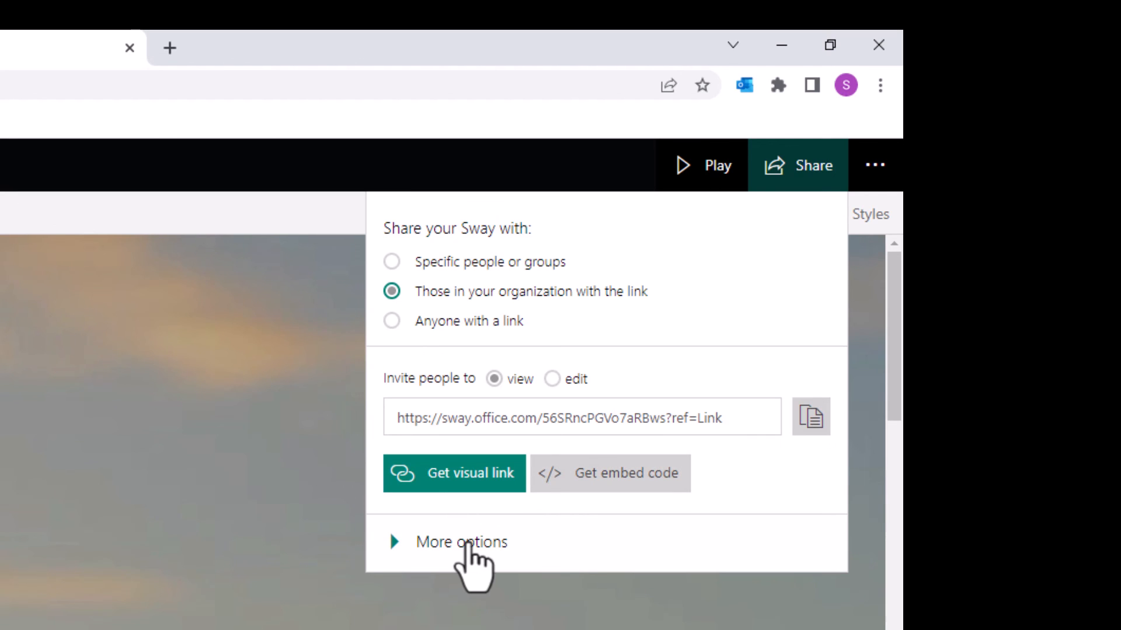
left_click(467, 543)
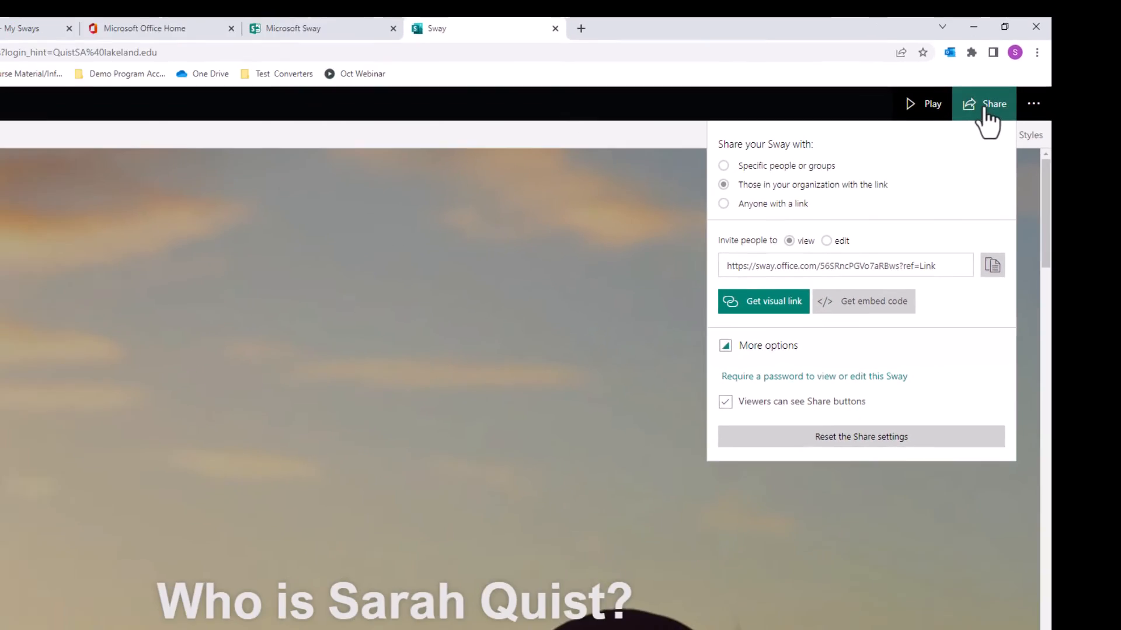
left_click(770, 182)
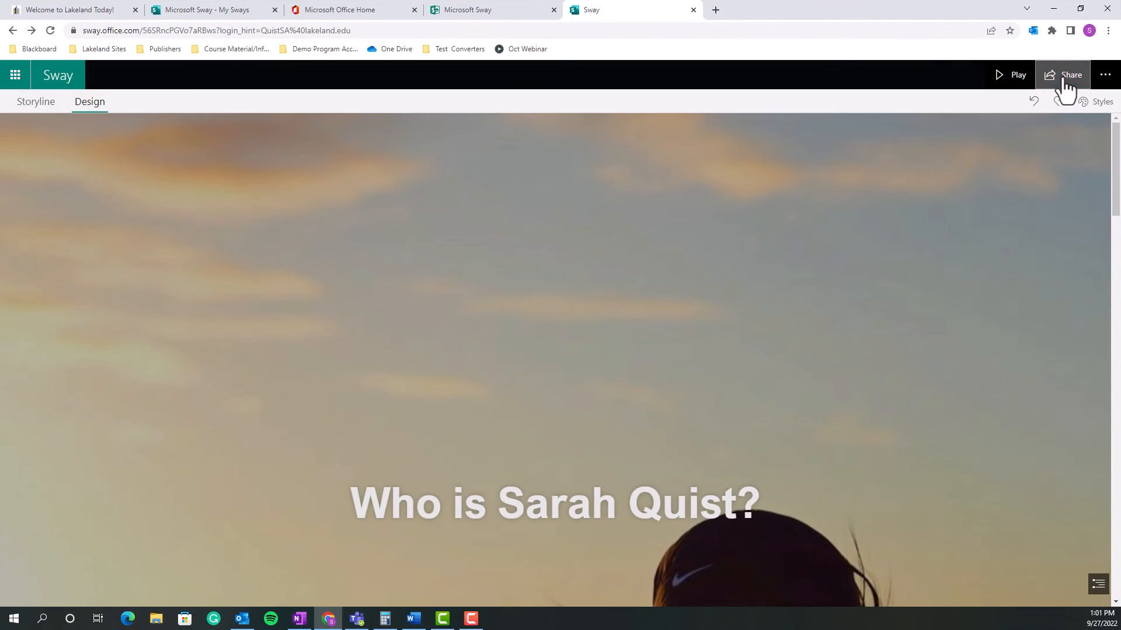
scroll(870, 318, "down", 3)
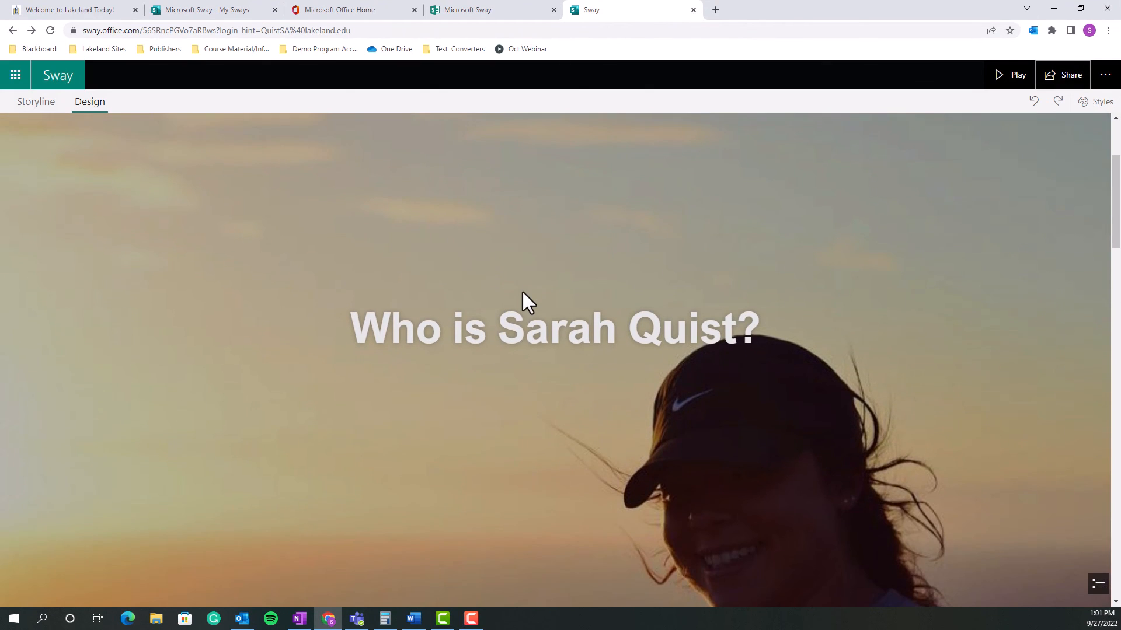